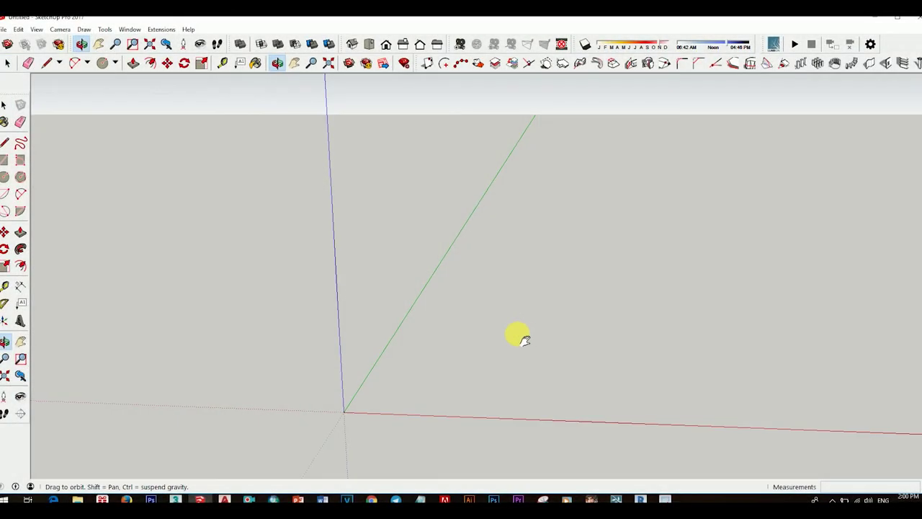
Draw a 1200 × 600 mm rectangle on the ground with one corner at the origin.
{"action": "left_click_drag", "start_coordinate": [463, 326], "coordinate": [495, 343]}
{"action": "key", "text": "space"}
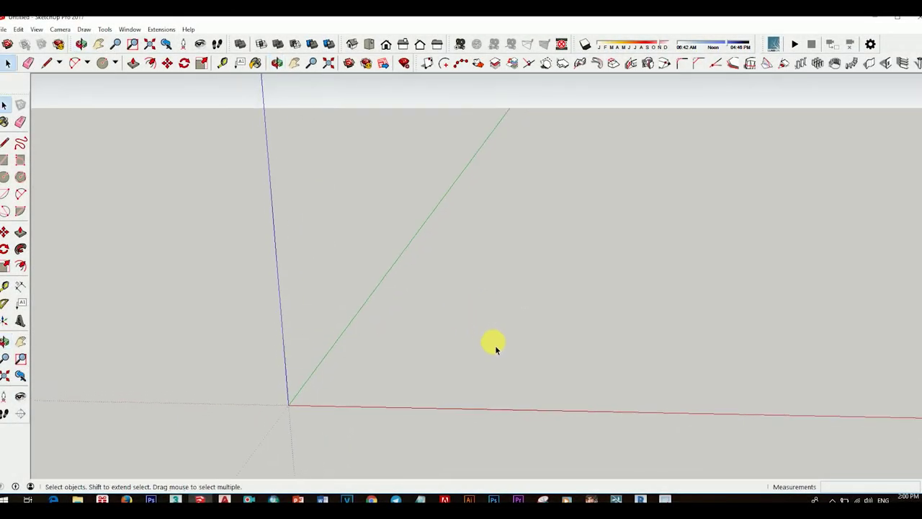
{"action": "mouse_move", "coordinate": [470, 405]}
{"action": "middle_mouse_down"}
{"action": "mouse_move", "coordinate": [539, 374]}
{"action": "mouse_move", "coordinate": [506, 360]}
{"action": "mouse_move", "coordinate": [379, 370]}
{"action": "mouse_move", "coordinate": [405, 350]}
{"action": "mouse_move", "coordinate": [353, 370]}
{"action": "mouse_move", "coordinate": [405, 414]}
{"action": "mouse_move", "coordinate": [289, 406]}
{"action": "middle_mouse_up"}
{"action": "key", "text": "r"}
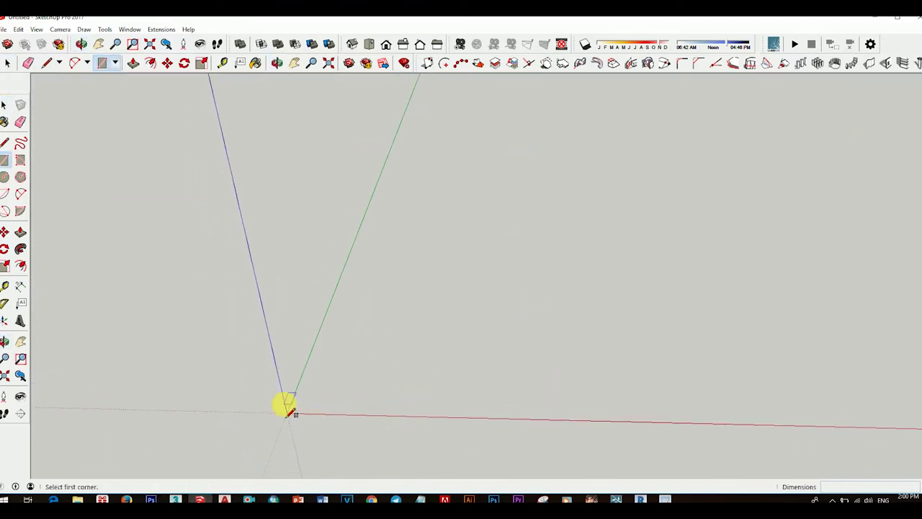
{"action": "left_click", "coordinate": [287, 412]}
{"action": "type", "text": "1200,600"}
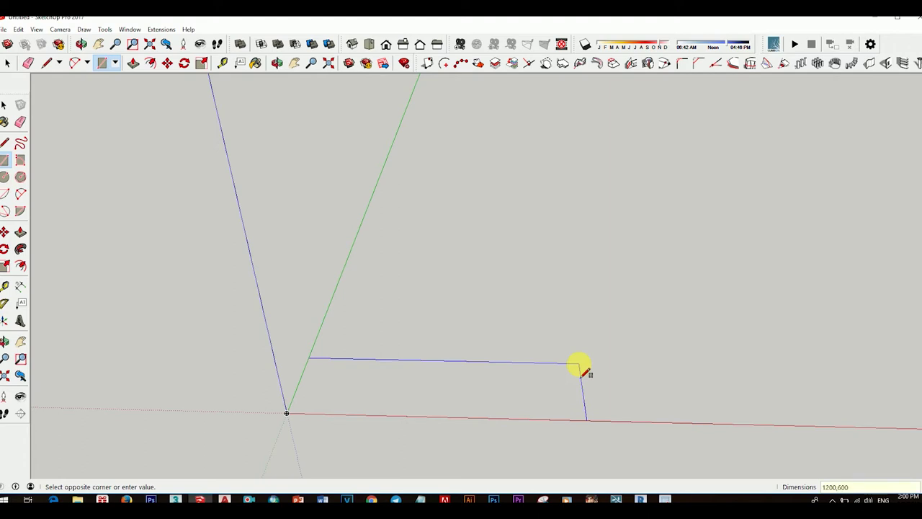
{"action": "key", "text": "Return"}
{"action": "key", "text": "space"}
{"action": "scroll", "coordinate": [423, 406], "scroll_direction": "up", "scroll_amount": 2}
{"action": "scroll", "coordinate": [380, 370], "scroll_direction": "up", "scroll_amount": 2}
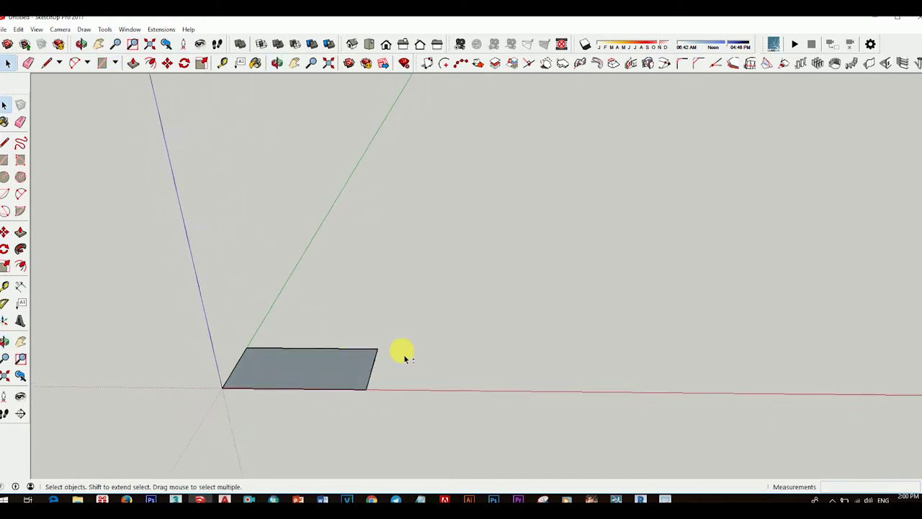
{"action": "middle_click_drag", "start_coordinate": [403, 354], "coordinate": [436, 352], "text": "shift"}
Confirm Decimal millimetre units with 0mm precision in Model Info, then select the rectangle face.
{"action": "left_click", "coordinate": [132, 29]}
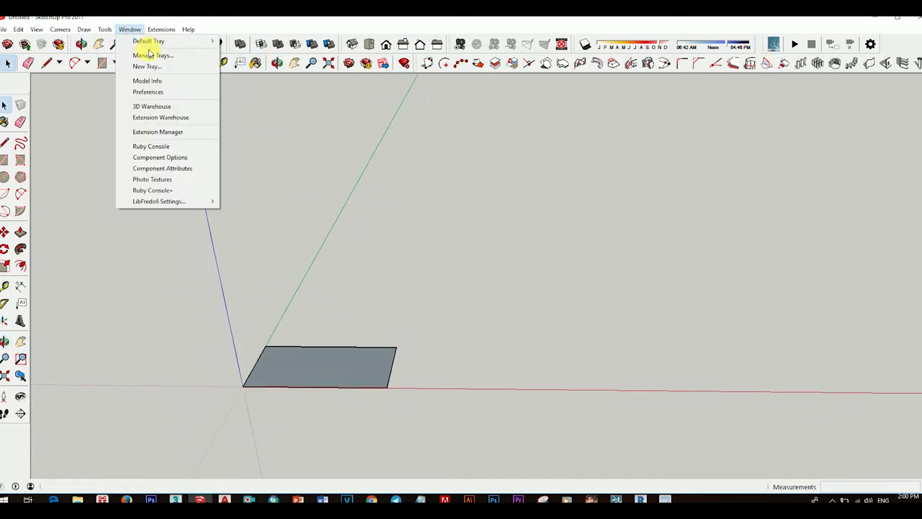
{"action": "left_click", "coordinate": [158, 82]}
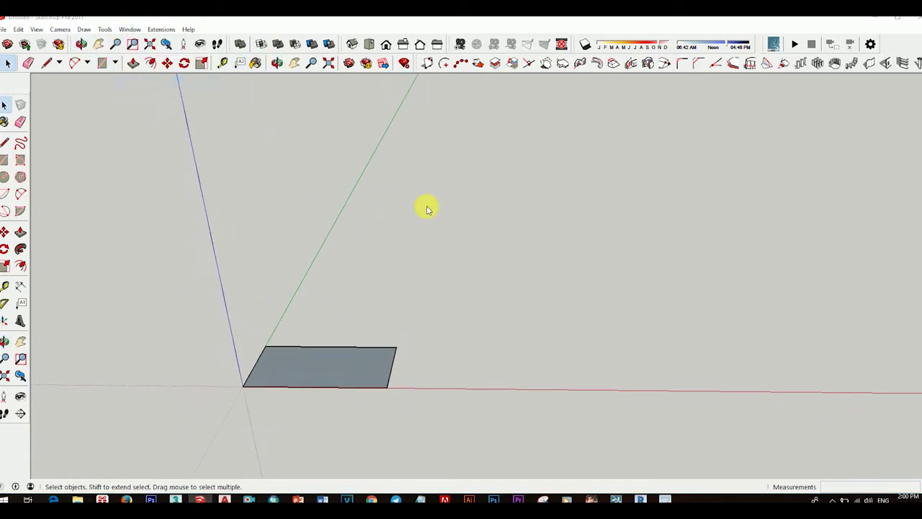
{"action": "left_click", "coordinate": [390, 208]}
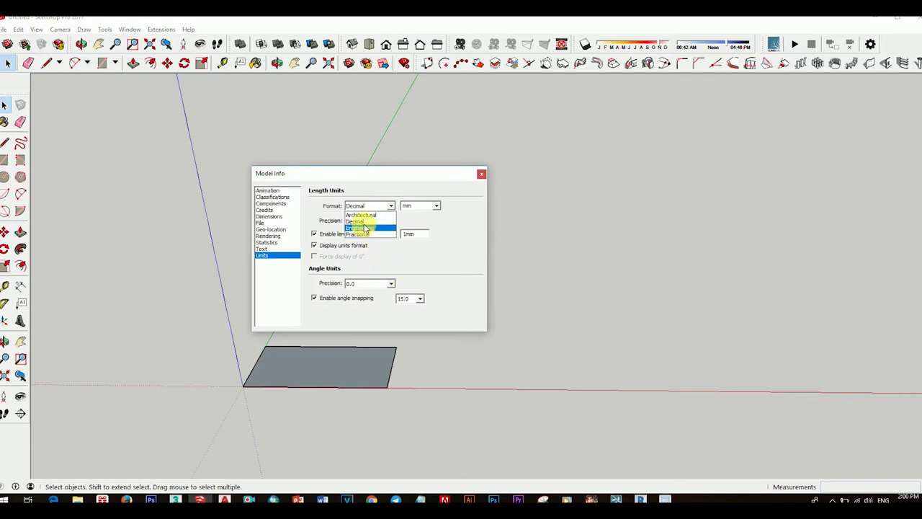
{"action": "left_click", "coordinate": [357, 221]}
{"action": "left_click", "coordinate": [436, 206]}
{"action": "left_click", "coordinate": [413, 228]}
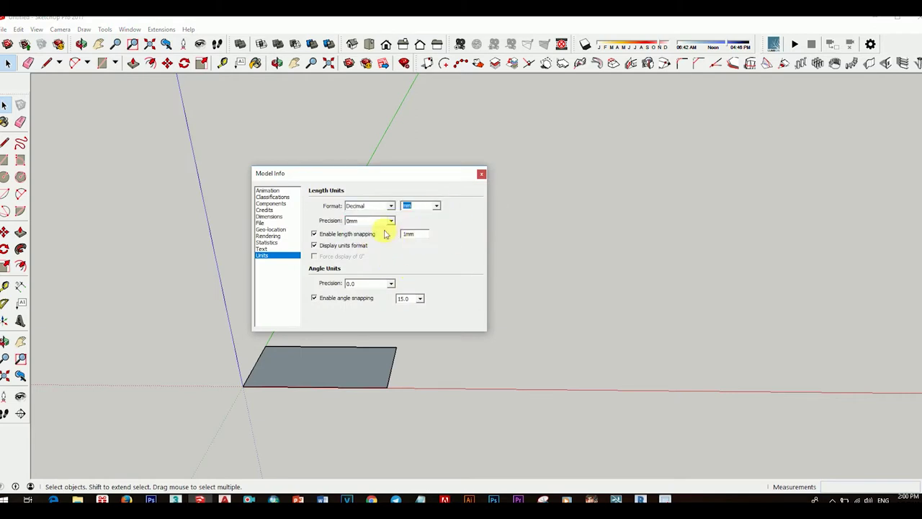
{"action": "left_click", "coordinate": [357, 228]}
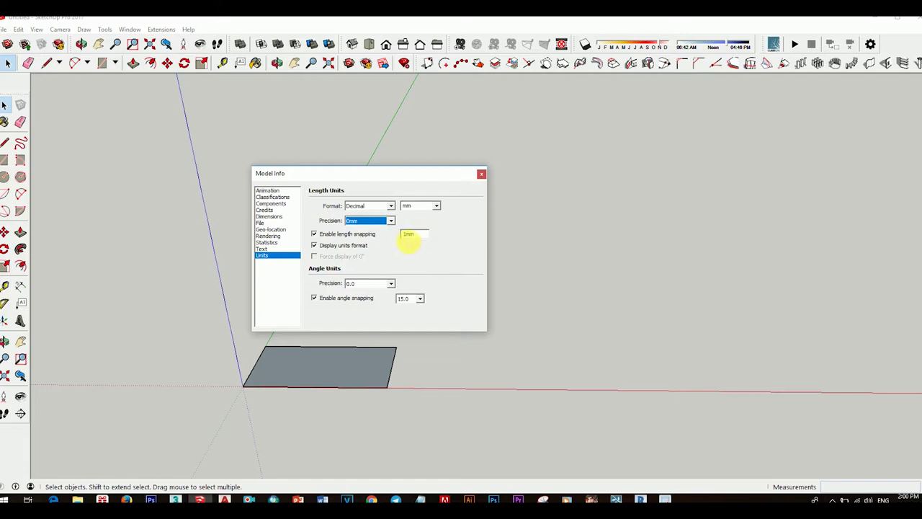
{"action": "left_click", "coordinate": [481, 175]}
{"action": "mouse_move", "coordinate": [399, 309]}
{"action": "middle_mouse_down"}
{"action": "mouse_move", "coordinate": [418, 311]}
{"action": "mouse_move", "coordinate": [440, 374]}
{"action": "mouse_move", "coordinate": [366, 305]}
{"action": "mouse_move", "coordinate": [405, 386]}
{"action": "mouse_move", "coordinate": [449, 325]}
{"action": "mouse_move", "coordinate": [405, 342]}
{"action": "mouse_move", "coordinate": [461, 334]}
{"action": "middle_mouse_up"}
{"action": "left_click", "coordinate": [374, 269]}
Offset the rectangle's outline 20 mm inward to form a border strip.
{"action": "scroll", "coordinate": [443, 321], "scroll_direction": "up", "scroll_amount": 3}
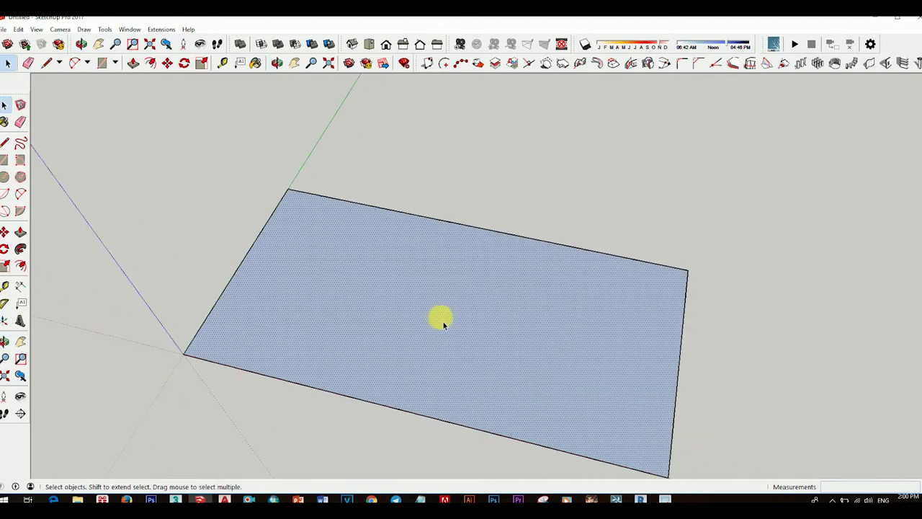
{"action": "key", "text": "f"}
{"action": "left_click", "coordinate": [511, 234]}
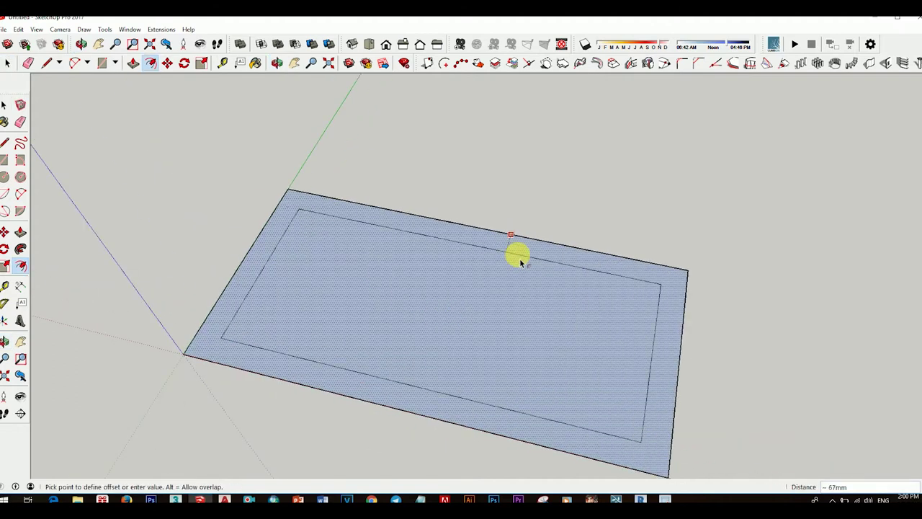
{"action": "key", "text": "space"}
{"action": "middle_click_drag", "start_coordinate": [427, 280], "coordinate": [611, 294]}
{"action": "left_click", "coordinate": [611, 294]}
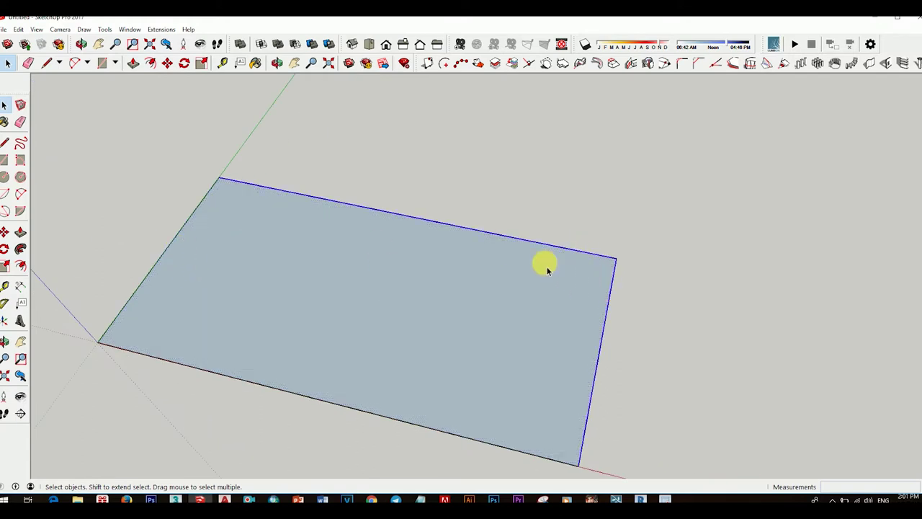
{"action": "key", "text": "f"}
{"action": "left_click", "coordinate": [528, 242]}
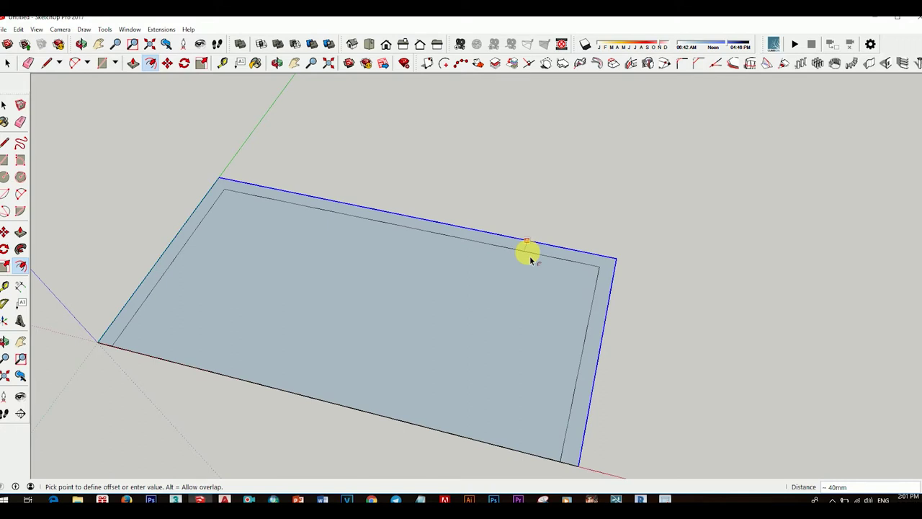
{"action": "key", "text": "Return"}
{"action": "mouse_move", "coordinate": [530, 256]}
{"action": "middle_mouse_down"}
{"action": "mouse_move", "coordinate": [591, 312]}
{"action": "mouse_move", "coordinate": [531, 243]}
{"action": "mouse_move", "coordinate": [569, 311]}
{"action": "middle_mouse_up"}
{"action": "scroll", "coordinate": [612, 292], "scroll_direction": "up", "scroll_amount": 2}
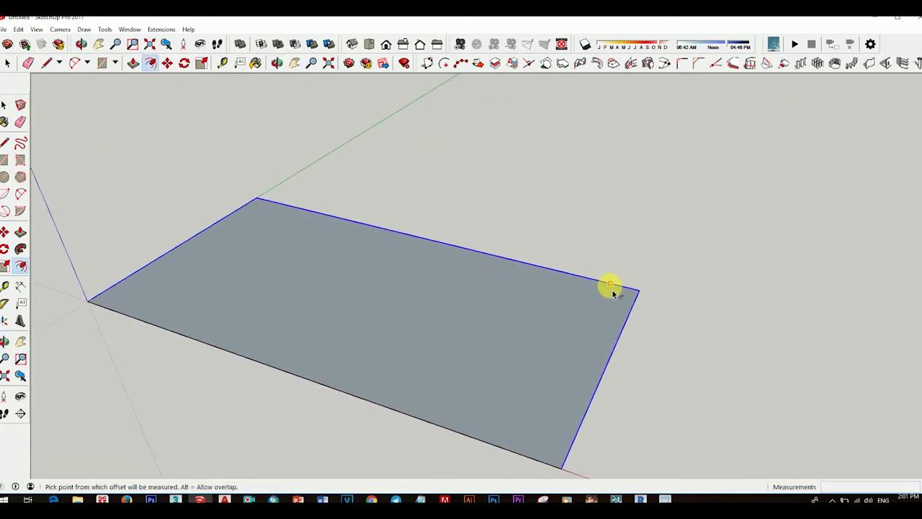
{"action": "left_click", "coordinate": [612, 292]}
{"action": "type", "text": "20"}
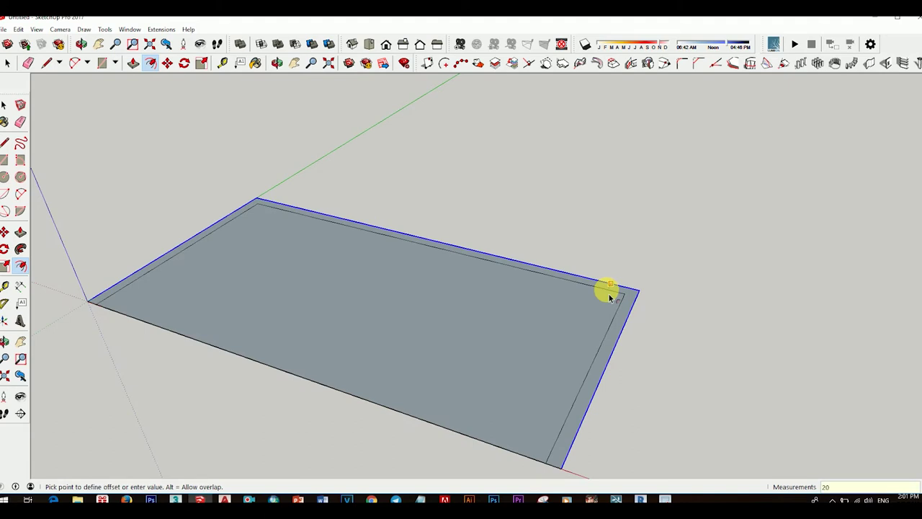
{"action": "key", "text": "Return"}
{"action": "mouse_move", "coordinate": [642, 309]}
{"action": "middle_mouse_down"}
{"action": "mouse_move", "coordinate": [479, 241]}
{"action": "mouse_move", "coordinate": [555, 310]}
{"action": "mouse_move", "coordinate": [716, 321]}
{"action": "mouse_move", "coordinate": [706, 226]}
{"action": "mouse_move", "coordinate": [584, 323]}
{"action": "mouse_move", "coordinate": [605, 322]}
{"action": "middle_mouse_up"}
{"action": "key", "text": "space"}
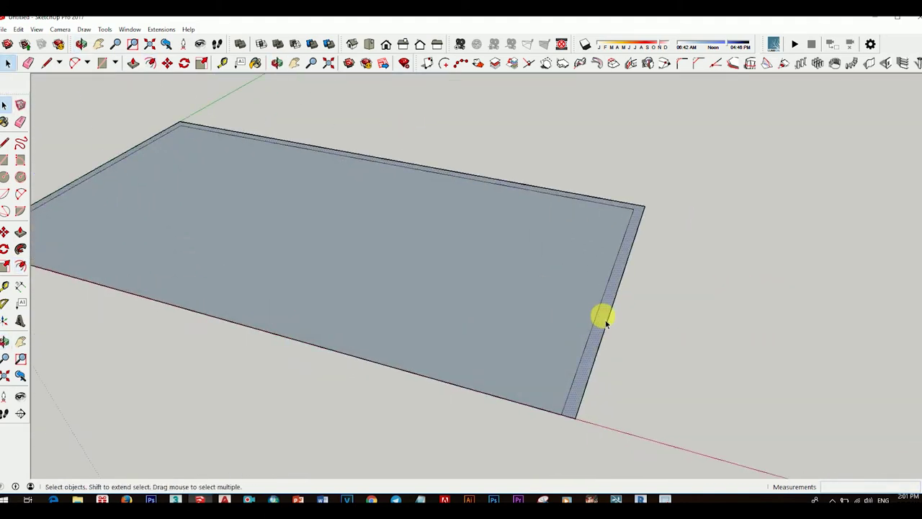
Push/Pull the border strip up into walls, then undo it.
{"action": "key", "text": "p"}
{"action": "left_click_drag", "start_coordinate": [605, 322], "coordinate": [613, 169]}
{"action": "scroll", "coordinate": [598, 154], "scroll_direction": "down", "scroll_amount": 3}
{"action": "mouse_move", "coordinate": [598, 154]}
{"action": "middle_mouse_down"}
{"action": "mouse_move", "coordinate": [608, 294]}
{"action": "mouse_move", "coordinate": [609, 262]}
{"action": "middle_mouse_up"}
{"action": "key", "text": "p"}
{"action": "key", "text": "ctrl+z"}
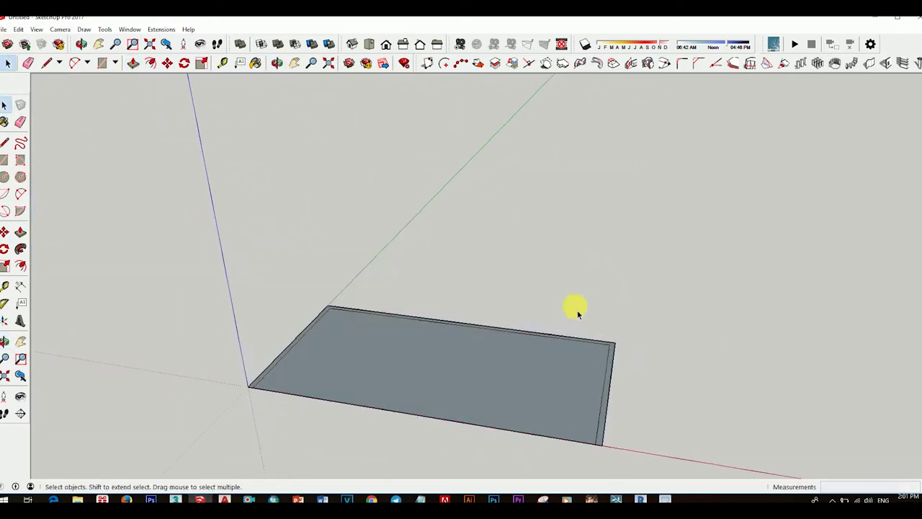
{"action": "middle_click_drag", "start_coordinate": [577, 310], "coordinate": [303, 247]}
Select the slab with its edges and reverse its faces.
{"action": "double_click", "coordinate": [489, 284]}
{"action": "right_click", "coordinate": [562, 288]}
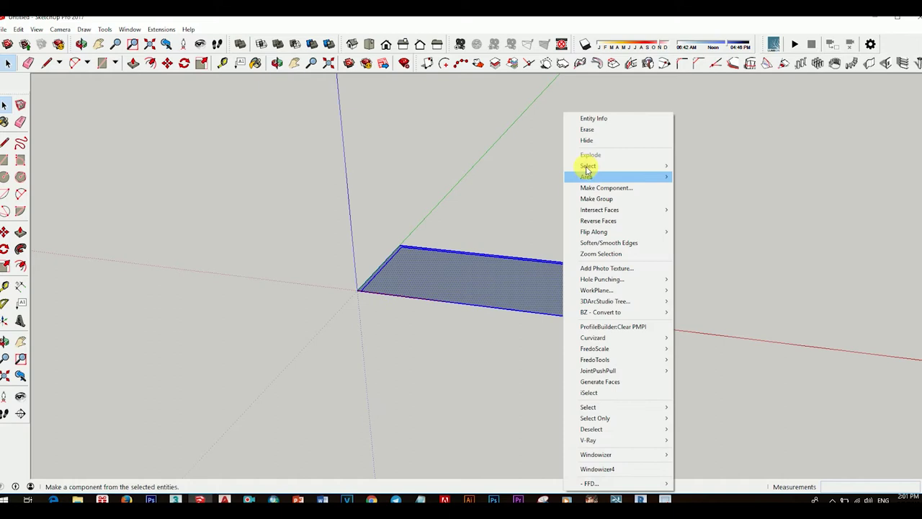
{"action": "left_click", "coordinate": [598, 223]}
{"action": "mouse_move", "coordinate": [737, 305]}
{"action": "middle_mouse_down"}
{"action": "mouse_move", "coordinate": [500, 223]}
{"action": "mouse_move", "coordinate": [467, 239]}
{"action": "mouse_move", "coordinate": [555, 317]}
{"action": "mouse_move", "coordinate": [548, 261]}
{"action": "middle_mouse_up"}
Draw a line from the top inner corner down to the bottom inner corner.
{"action": "key", "text": "l"}
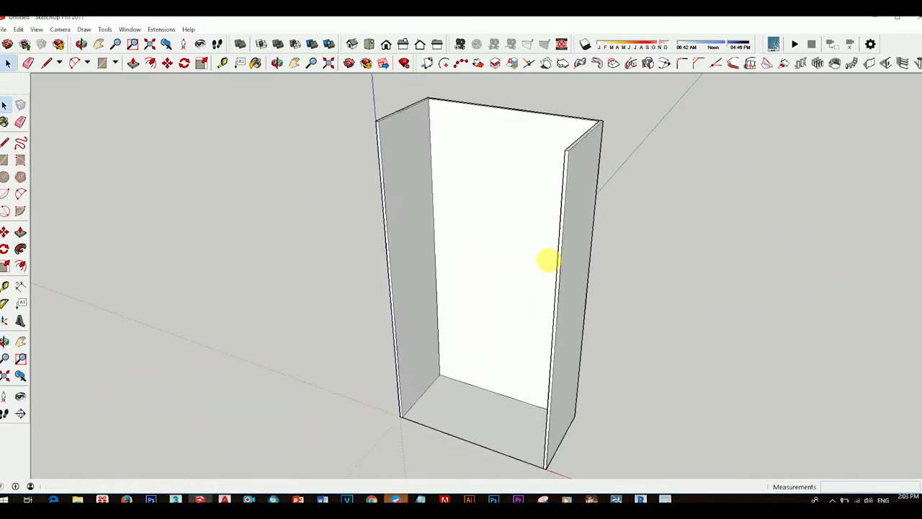
{"action": "scroll", "coordinate": [424, 95], "scroll_direction": "up", "scroll_amount": 2}
{"action": "left_click", "coordinate": [430, 99]}
{"action": "left_click", "coordinate": [444, 444]}
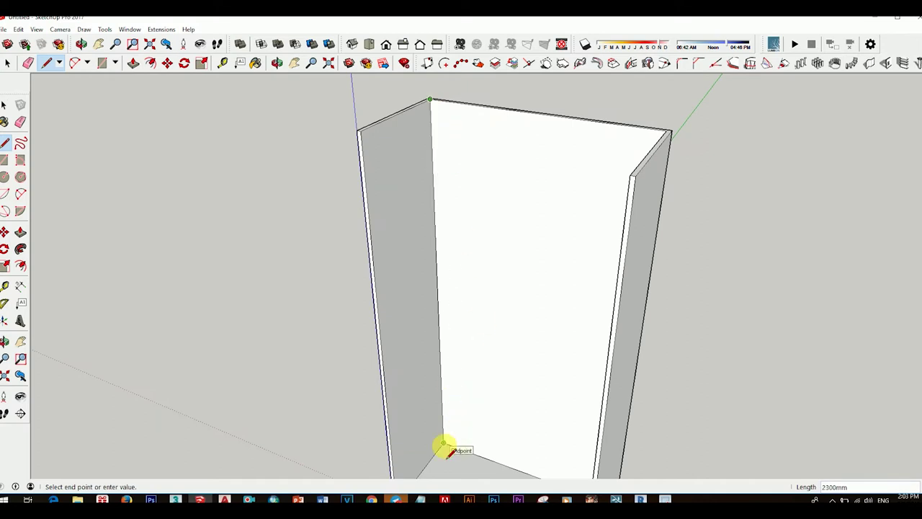
{"action": "key", "text": "space"}
{"action": "scroll", "coordinate": [566, 206], "scroll_direction": "down", "scroll_amount": 2}
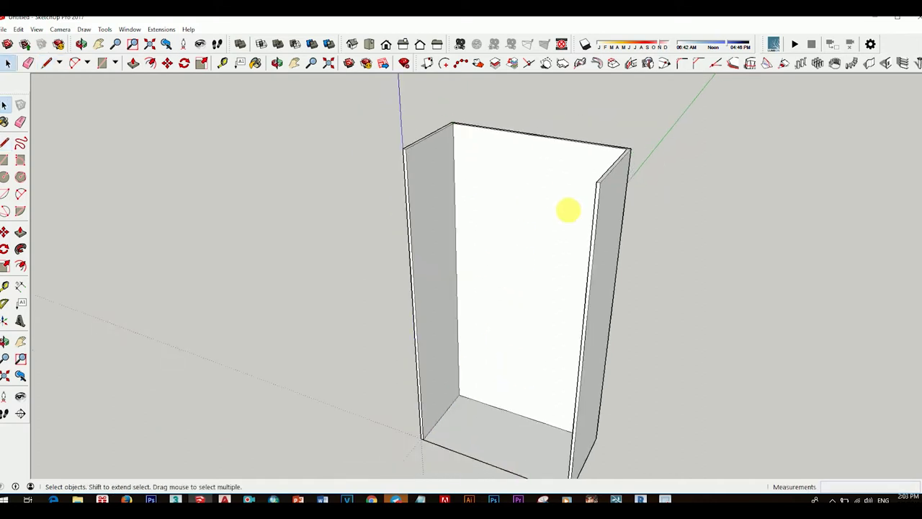
{"action": "scroll", "coordinate": [551, 122], "scroll_direction": "up", "scroll_amount": 1}
{"action": "scroll", "coordinate": [504, 118], "scroll_direction": "up", "scroll_amount": 2}
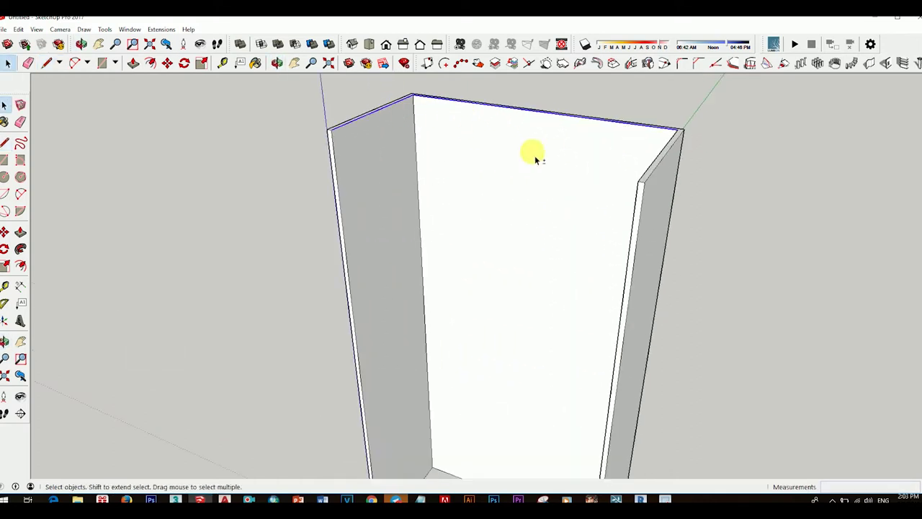
{"action": "middle_click_drag", "start_coordinate": [535, 155], "coordinate": [687, 216]}
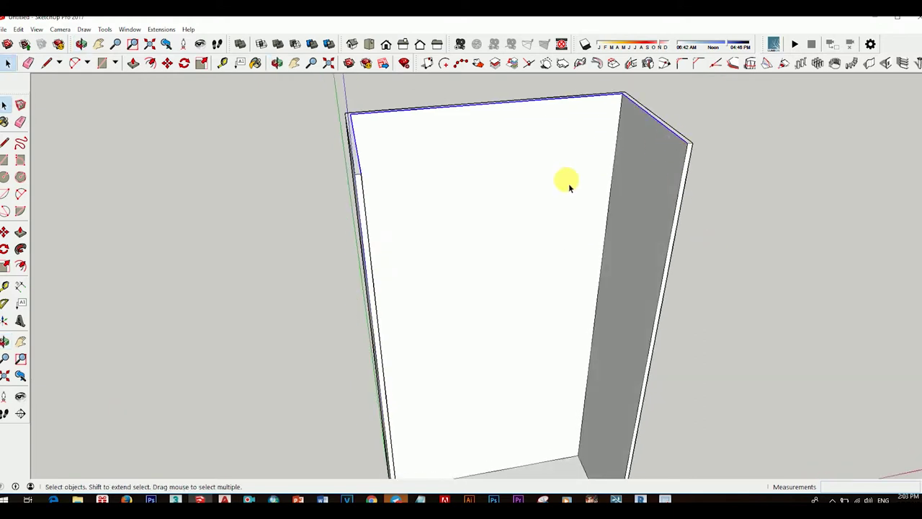
Copy the top edges 20 mm down on both sides of the box.
{"action": "key", "text": "m"}
{"action": "left_click", "coordinate": [622, 95], "text": "ctrl"}
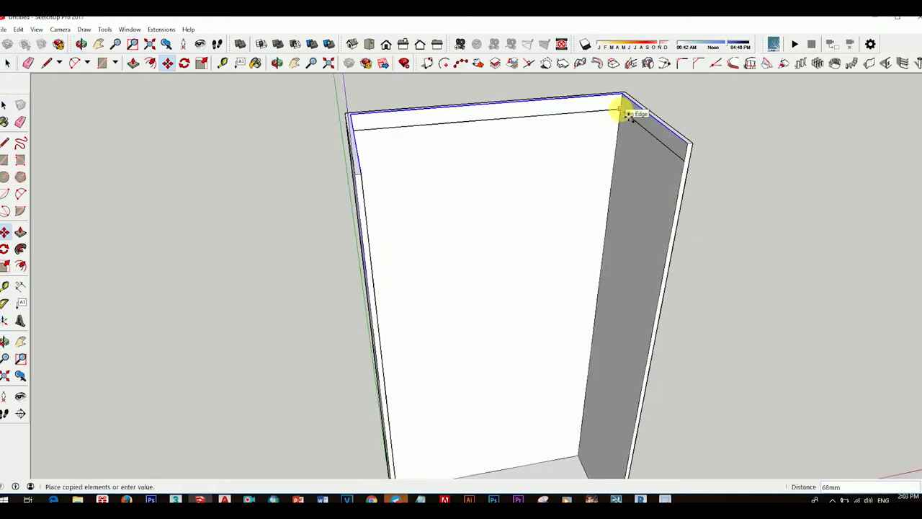
{"action": "key", "text": "Return"}
{"action": "key", "text": "space"}
{"action": "middle_click_drag", "start_coordinate": [617, 107], "coordinate": [683, 126]}
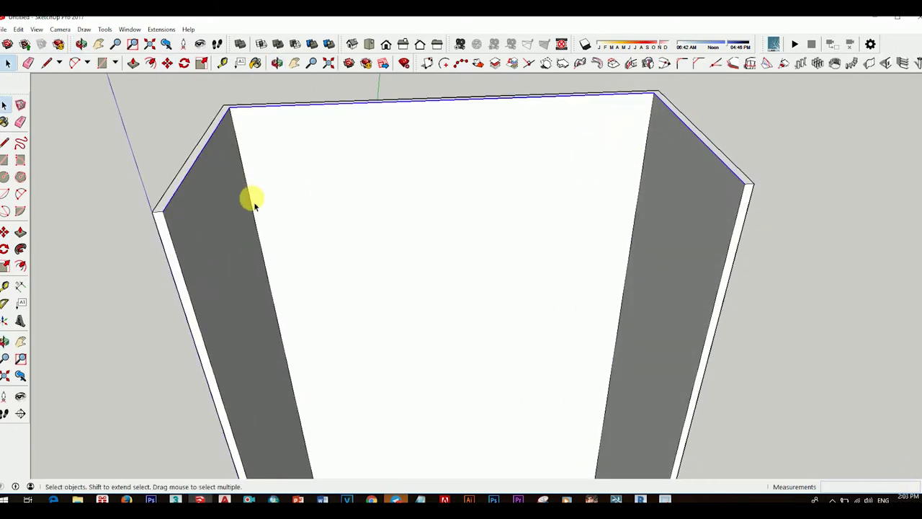
{"action": "key", "text": "m"}
{"action": "left_click", "coordinate": [160, 213], "text": "ctrl"}
{"action": "type", "text": "20"}
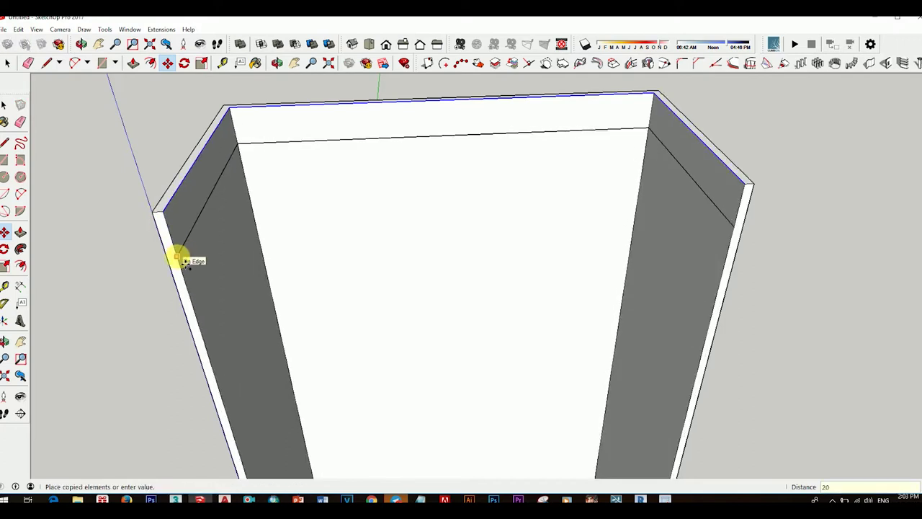
{"action": "key", "text": "Return"}
{"action": "middle_click_drag", "start_coordinate": [181, 257], "coordinate": [263, 212]}
{"action": "key", "text": "space"}
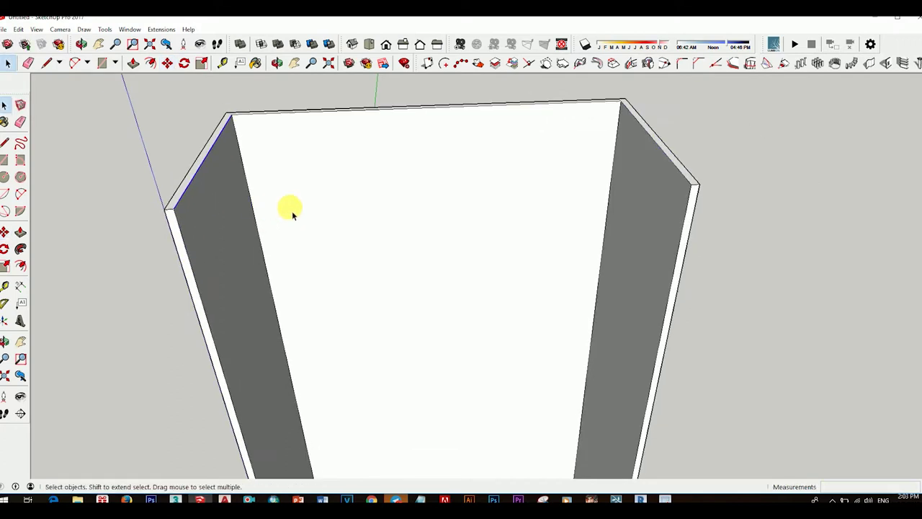
Draw lines from 20 mm below the top corner up and along the back top edge.
{"action": "key", "text": "l"}
{"action": "left_click", "coordinate": [173, 211]}
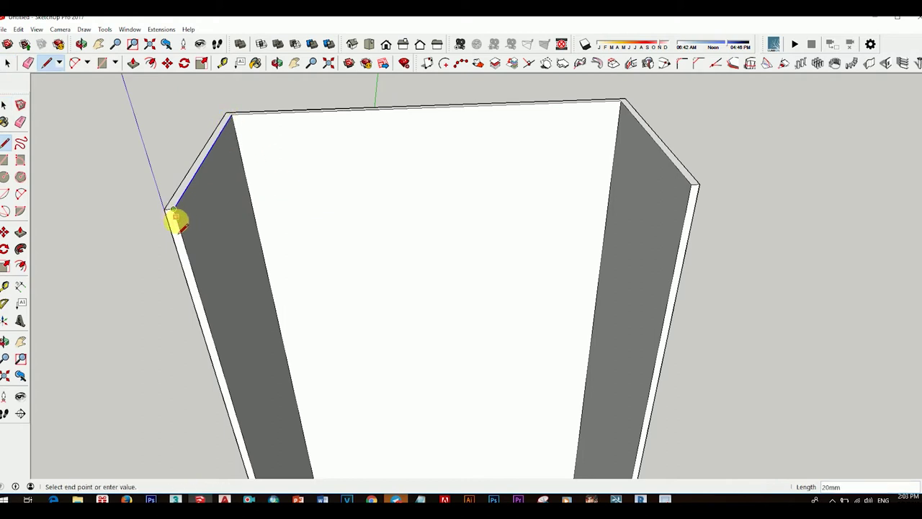
{"action": "left_click", "coordinate": [232, 122]}
{"action": "left_click", "coordinate": [232, 123]}
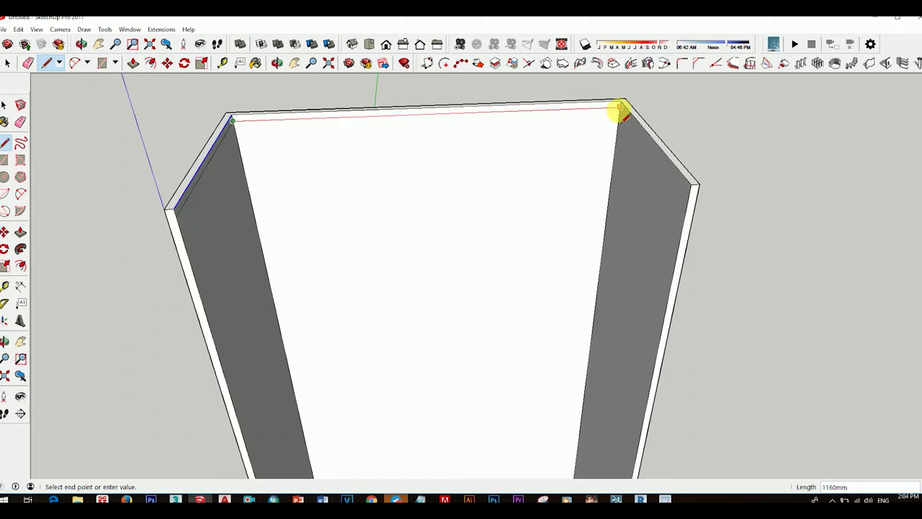
{"action": "left_click", "coordinate": [693, 195]}
{"action": "key", "text": "space"}
{"action": "scroll", "coordinate": [572, 189], "scroll_direction": "down", "scroll_amount": 3}
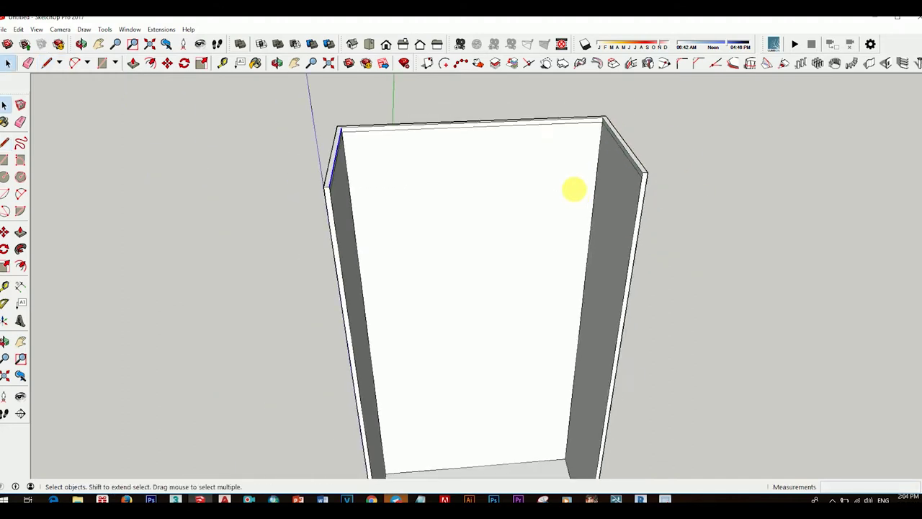
{"action": "middle_click_drag", "start_coordinate": [571, 190], "coordinate": [479, 198]}
Push/Pull the top strip to 580 mm to form the top panel.
{"action": "key", "text": "p"}
{"action": "scroll", "coordinate": [509, 126], "scroll_direction": "up", "scroll_amount": 3}
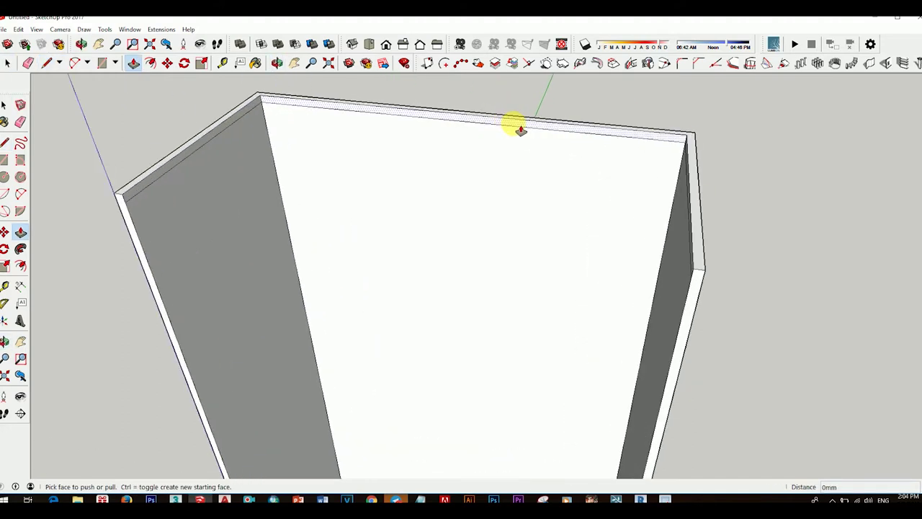
{"action": "left_click", "coordinate": [508, 126]}
{"action": "left_click", "coordinate": [351, 175]}
{"action": "scroll", "coordinate": [556, 188], "scroll_direction": "down", "scroll_amount": 3}
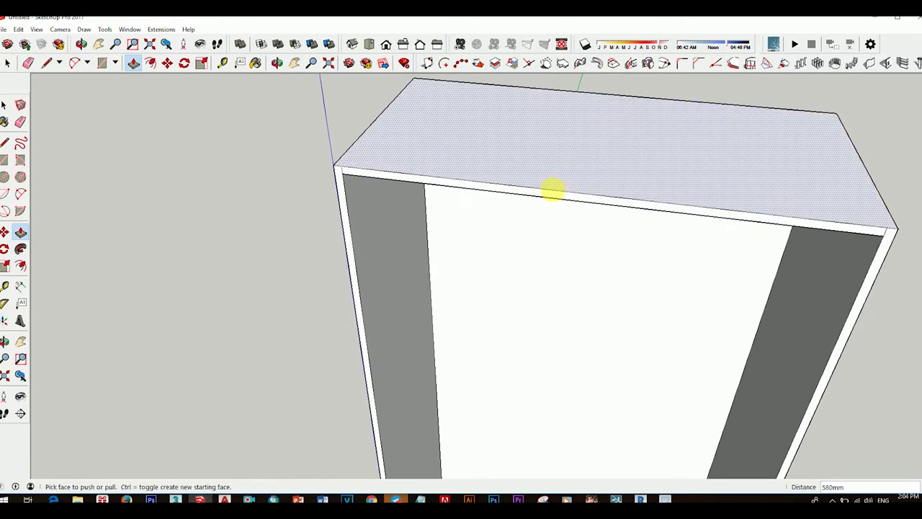
Erase the leftover edge lines and view the box from the front.
{"action": "key", "text": "e"}
{"action": "scroll", "coordinate": [305, 173], "scroll_direction": "up", "scroll_amount": 3}
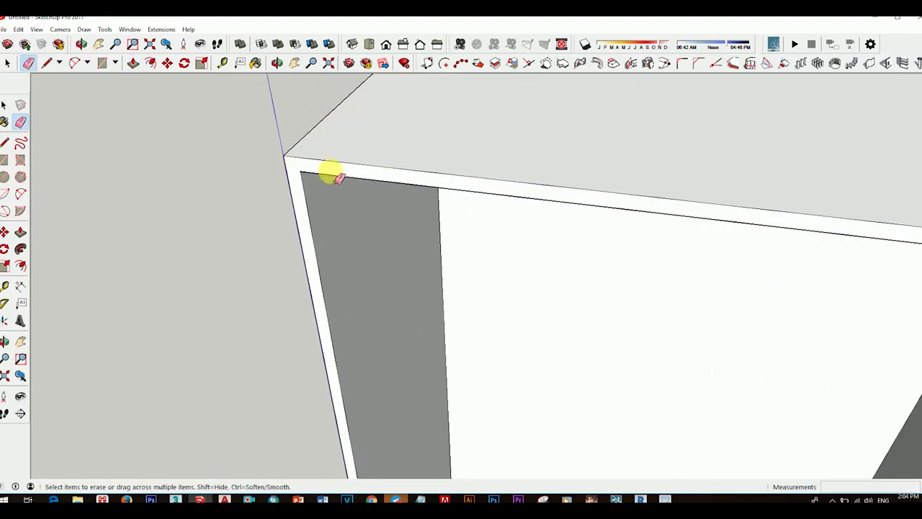
{"action": "scroll", "coordinate": [432, 180], "scroll_direction": "down", "scroll_amount": 3}
{"action": "scroll", "coordinate": [609, 199], "scroll_direction": "up", "scroll_amount": 2}
{"action": "scroll", "coordinate": [605, 204], "scroll_direction": "up", "scroll_amount": 1}
{"action": "scroll", "coordinate": [604, 205], "scroll_direction": "down", "scroll_amount": 2}
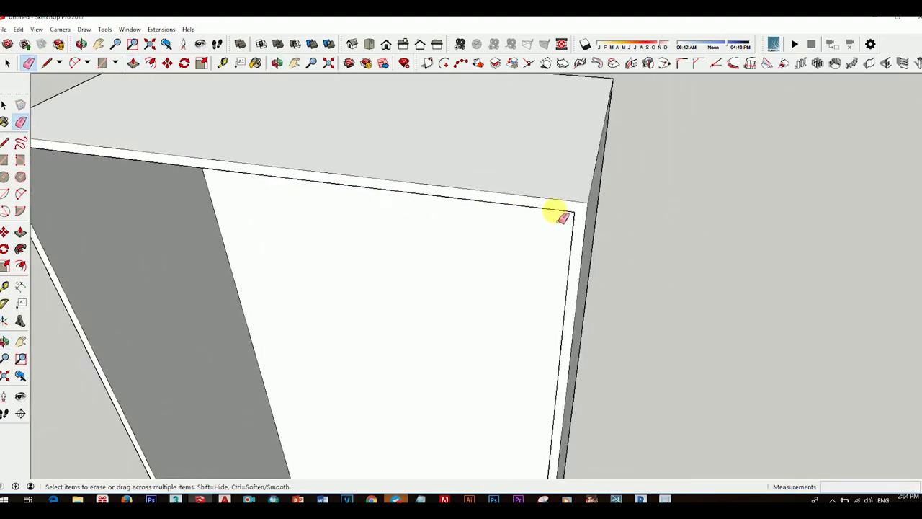
{"action": "scroll", "coordinate": [556, 206], "scroll_direction": "down", "scroll_amount": 2}
{"action": "mouse_move", "coordinate": [555, 206]}
{"action": "middle_mouse_down"}
{"action": "mouse_move", "coordinate": [473, 289]}
{"action": "mouse_move", "coordinate": [546, 172]}
{"action": "mouse_move", "coordinate": [545, 291]}
{"action": "mouse_move", "coordinate": [396, 294]}
{"action": "mouse_move", "coordinate": [516, 184]}
{"action": "mouse_move", "coordinate": [514, 329]}
{"action": "middle_mouse_up"}
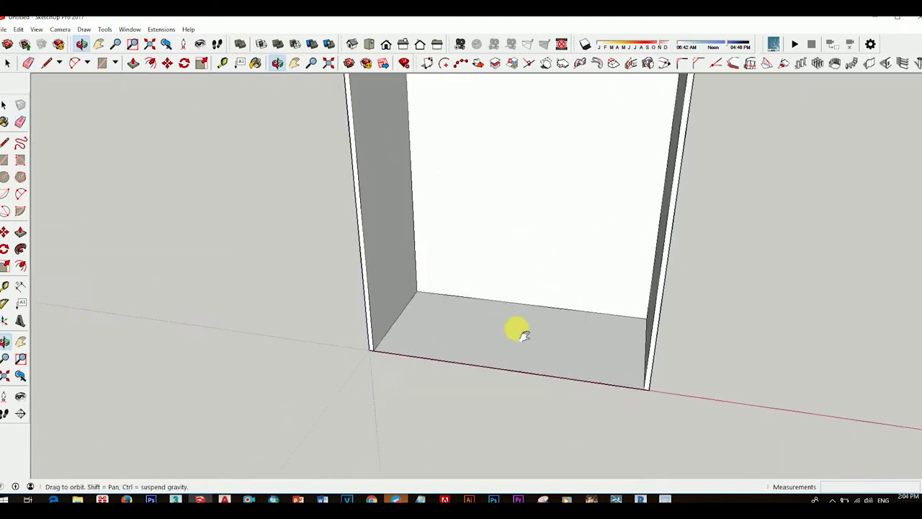
Raise the cabinet floor face 400 above a plinth with Push/Pull.
{"action": "key", "text": "space"}
{"action": "key", "text": "p"}
{"action": "scroll", "coordinate": [522, 339], "scroll_direction": "up", "scroll_amount": 2}
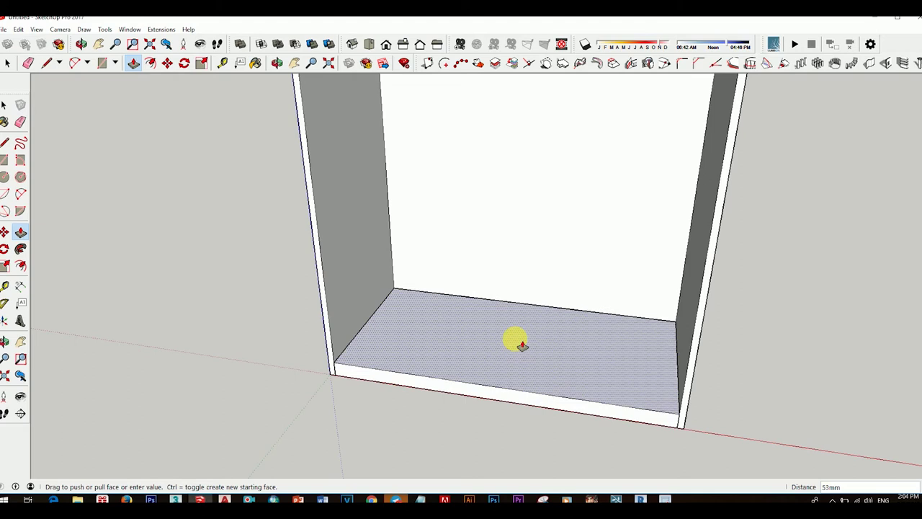
{"action": "left_click", "coordinate": [523, 344]}
{"action": "mouse_move", "coordinate": [510, 315]}
{"action": "middle_mouse_down"}
{"action": "mouse_move", "coordinate": [526, 309]}
{"action": "mouse_move", "coordinate": [541, 252]}
{"action": "middle_mouse_up"}
{"action": "type", "text": "400"}
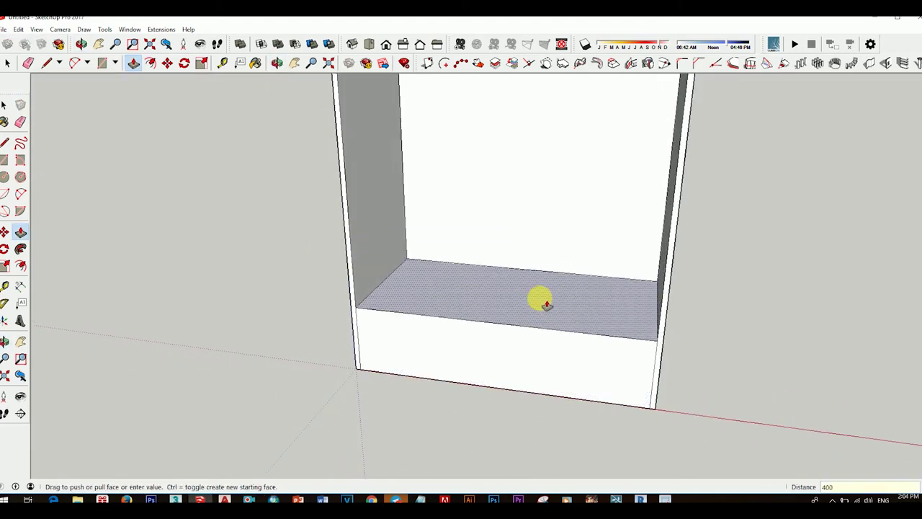
{"action": "key", "text": "Return"}
{"action": "mouse_move", "coordinate": [546, 304]}
{"action": "middle_mouse_down"}
{"action": "mouse_move", "coordinate": [603, 257]}
{"action": "mouse_move", "coordinate": [535, 262]}
{"action": "mouse_move", "coordinate": [613, 324]}
{"action": "mouse_move", "coordinate": [526, 315]}
{"action": "middle_mouse_up"}
{"action": "key", "text": "space"}
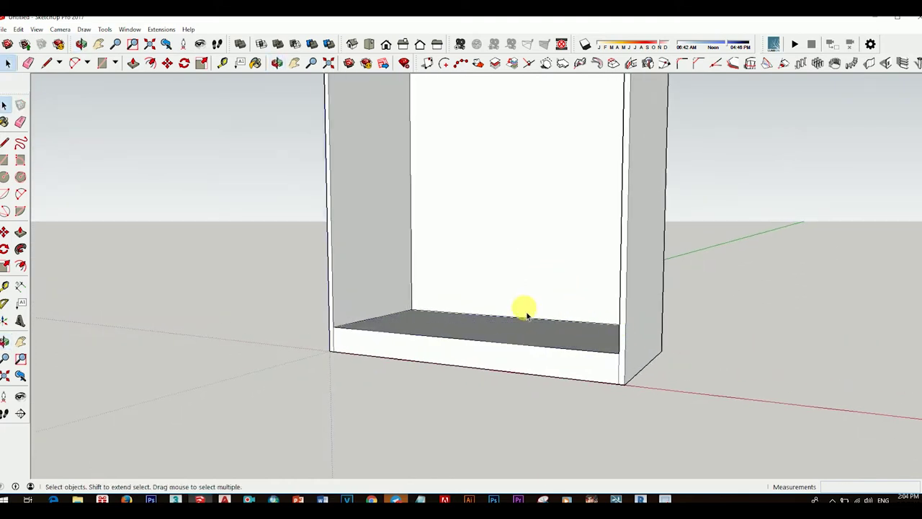
Erase the leftover lines along the base front.
{"action": "key", "text": "e"}
{"action": "scroll", "coordinate": [576, 361], "scroll_direction": "up", "scroll_amount": 3}
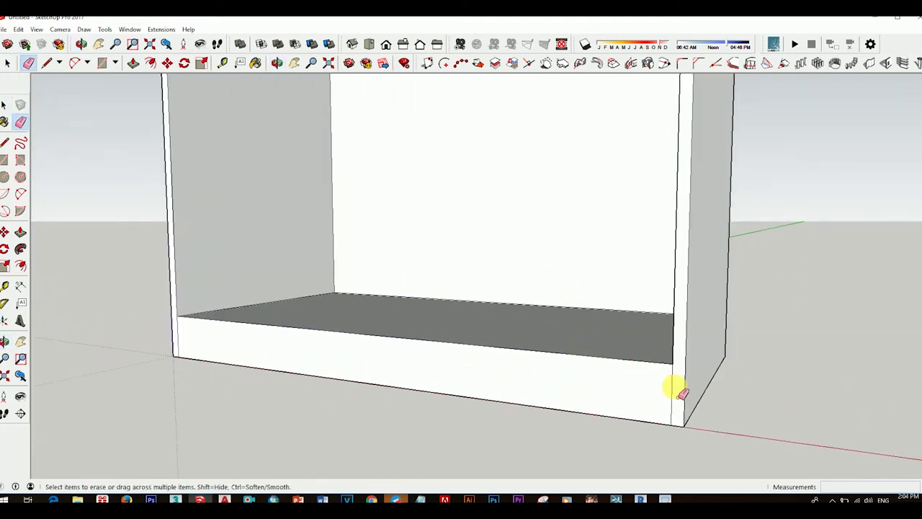
{"action": "scroll", "coordinate": [340, 339], "scroll_direction": "down", "scroll_amount": 3}
{"action": "scroll", "coordinate": [437, 350], "scroll_direction": "up", "scroll_amount": 5}
{"action": "key", "text": "space"}
{"action": "scroll", "coordinate": [585, 306], "scroll_direction": "down", "scroll_amount": 3}
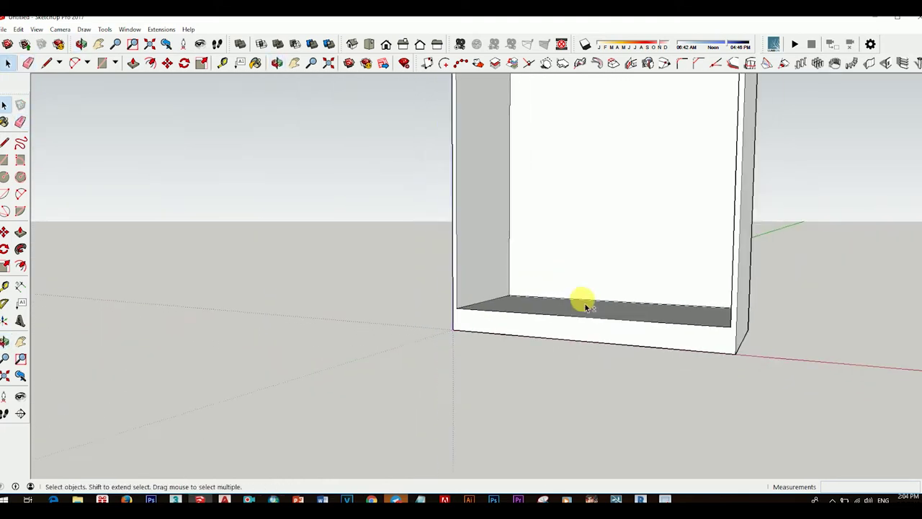
{"action": "mouse_move", "coordinate": [587, 307]}
{"action": "middle_mouse_down"}
{"action": "mouse_move", "coordinate": [420, 304]}
{"action": "mouse_move", "coordinate": [494, 356]}
{"action": "mouse_move", "coordinate": [469, 237]}
{"action": "mouse_move", "coordinate": [508, 349]}
{"action": "mouse_move", "coordinate": [438, 208]}
{"action": "mouse_move", "coordinate": [457, 258]}
{"action": "middle_mouse_up"}
{"action": "scroll", "coordinate": [497, 339], "scroll_direction": "down", "scroll_amount": 2}
{"action": "scroll", "coordinate": [442, 103], "scroll_direction": "up", "scroll_amount": 1}
{"action": "scroll", "coordinate": [393, 129], "scroll_direction": "up", "scroll_amount": 1}
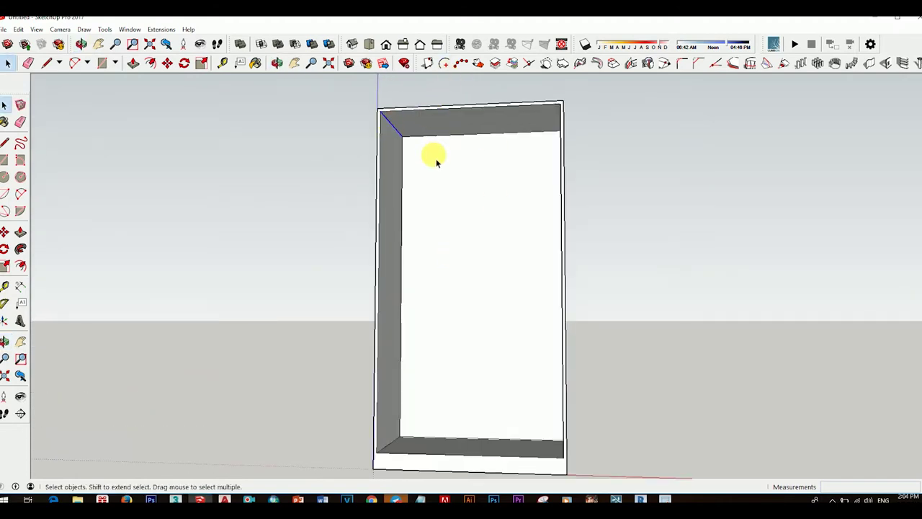
Copy the top-left corner edge to the top panel's midpoint.
{"action": "key", "text": "m"}
{"action": "left_click", "coordinate": [381, 113]}
{"action": "key", "text": "ctrl"}
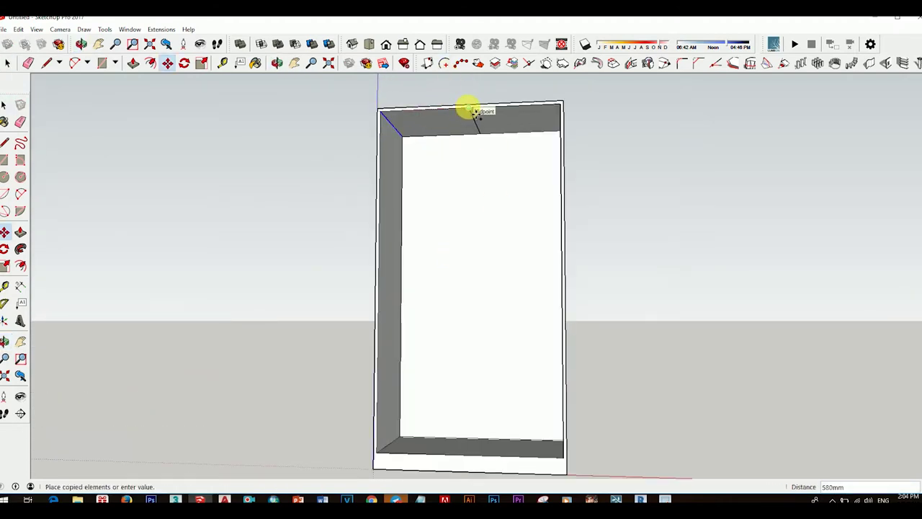
{"action": "left_click", "coordinate": [474, 113]}
{"action": "scroll", "coordinate": [475, 119], "scroll_direction": "up", "scroll_amount": 1}
{"action": "key", "text": "space"}
Copy the middle edge 10 mm over to outline a thin partition strip.
{"action": "key", "text": "m"}
{"action": "scroll", "coordinate": [484, 143], "scroll_direction": "up", "scroll_amount": 1}
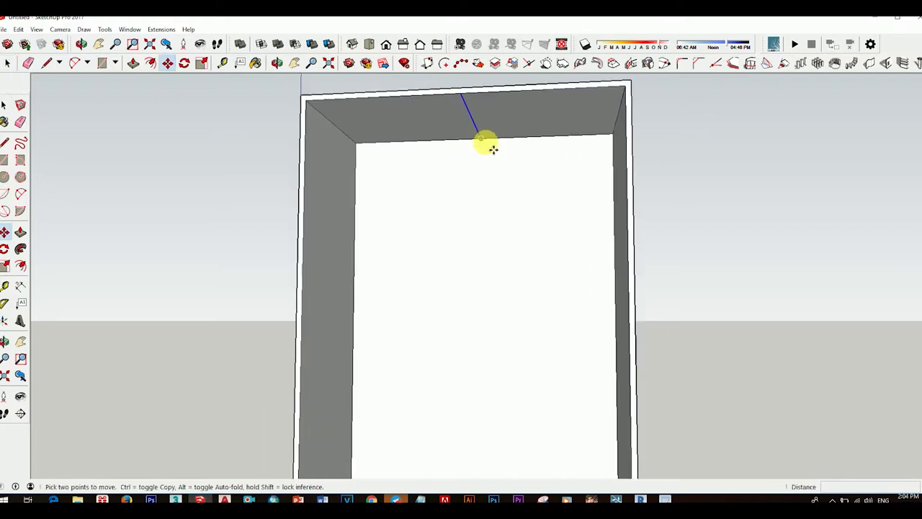
{"action": "scroll", "coordinate": [486, 145], "scroll_direction": "up", "scroll_amount": 1}
{"action": "left_click", "coordinate": [488, 144]}
{"action": "key", "text": "ctrl"}
{"action": "type", "text": "10"}
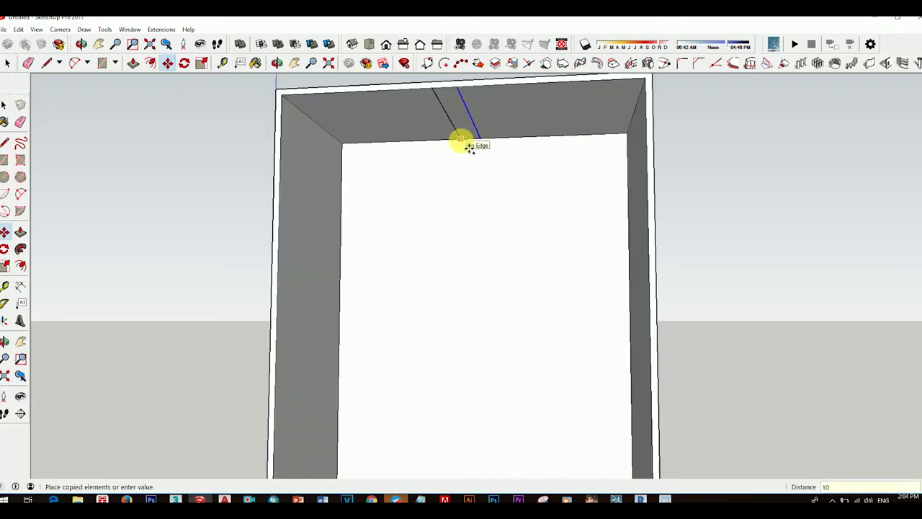
{"action": "key", "text": "Return"}
{"action": "scroll", "coordinate": [479, 147], "scroll_direction": "up", "scroll_amount": 2}
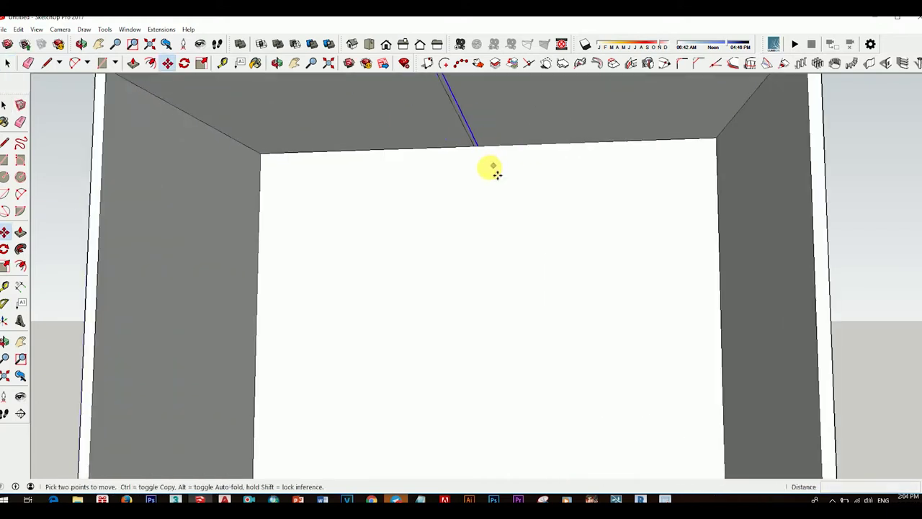
{"action": "left_click", "coordinate": [481, 150]}
{"action": "key", "text": "space"}
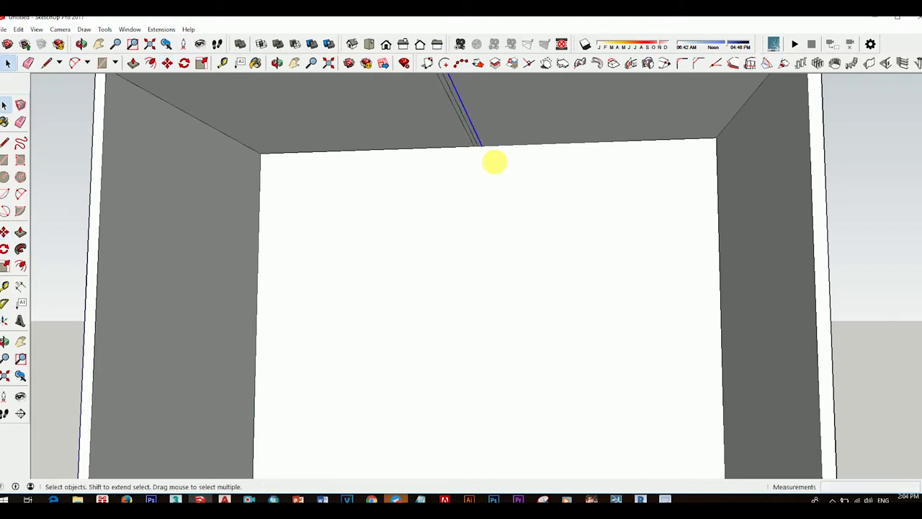
Erase the extra copied edge.
{"action": "scroll", "coordinate": [495, 161], "scroll_direction": "down", "scroll_amount": 1}
{"action": "scroll", "coordinate": [480, 148], "scroll_direction": "up", "scroll_amount": 2}
{"action": "right_click", "coordinate": [502, 142]}
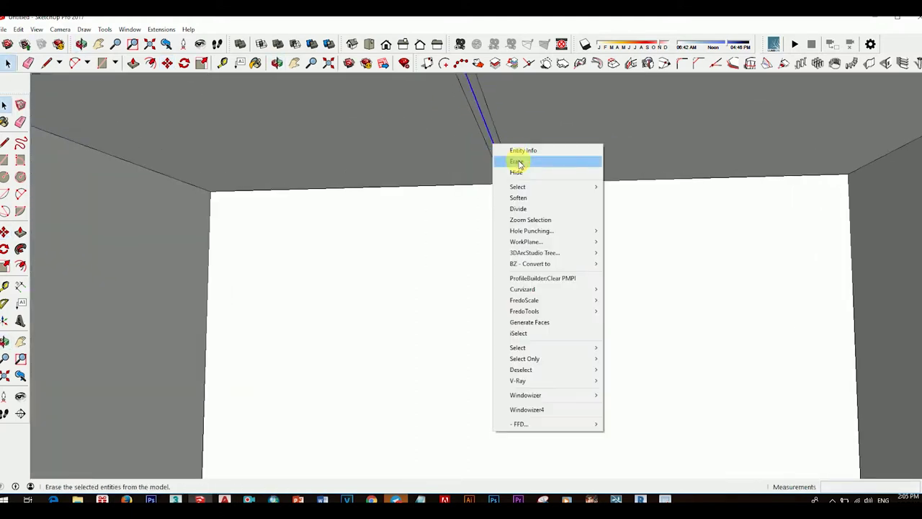
{"action": "left_click", "coordinate": [513, 162]}
Push/Pull the thin strip down the full height into a centre divider.
{"action": "key", "text": "p"}
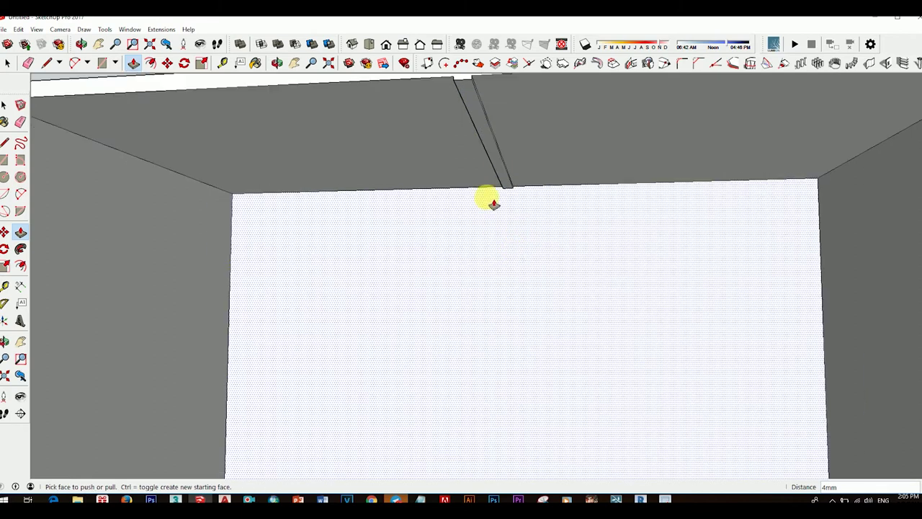
{"action": "left_click", "coordinate": [485, 144]}
{"action": "scroll", "coordinate": [494, 206], "scroll_direction": "down", "scroll_amount": 3}
{"action": "scroll", "coordinate": [497, 212], "scroll_direction": "down", "scroll_amount": 2}
{"action": "middle_click_drag", "start_coordinate": [502, 216], "coordinate": [530, 72]}
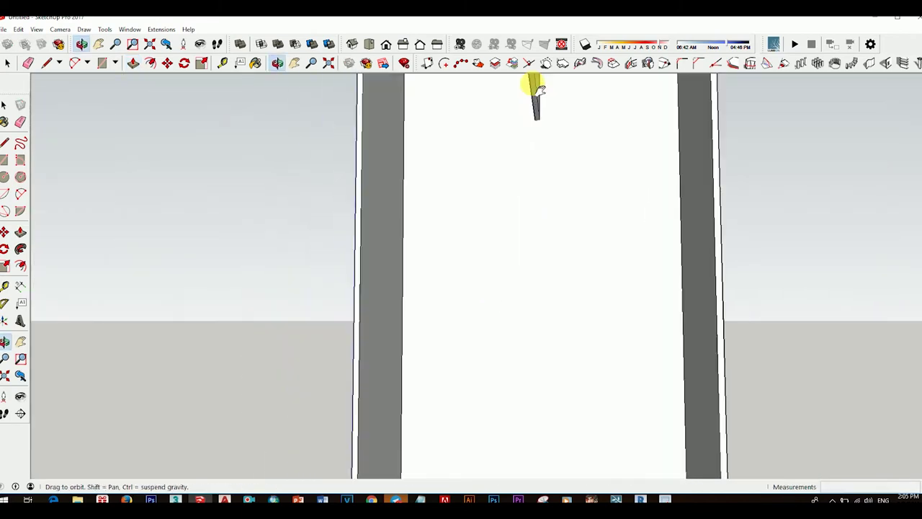
{"action": "left_click", "coordinate": [516, 404]}
{"action": "key", "text": "space"}
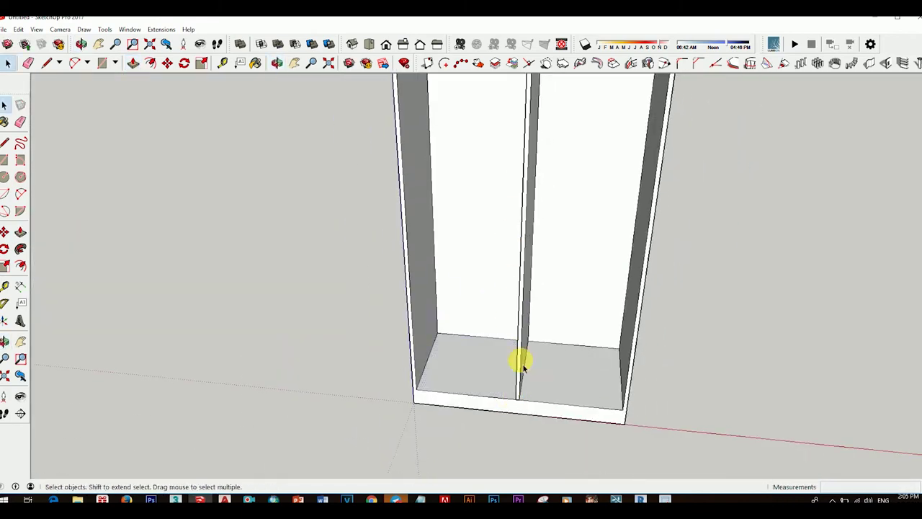
{"action": "scroll", "coordinate": [521, 363], "scroll_direction": "down", "scroll_amount": 2}
{"action": "mouse_move", "coordinate": [503, 288]}
{"action": "middle_mouse_down"}
{"action": "mouse_move", "coordinate": [416, 327]}
{"action": "mouse_move", "coordinate": [488, 286]}
{"action": "mouse_move", "coordinate": [531, 309]}
{"action": "mouse_move", "coordinate": [490, 314]}
{"action": "mouse_move", "coordinate": [510, 248]}
{"action": "middle_mouse_up"}
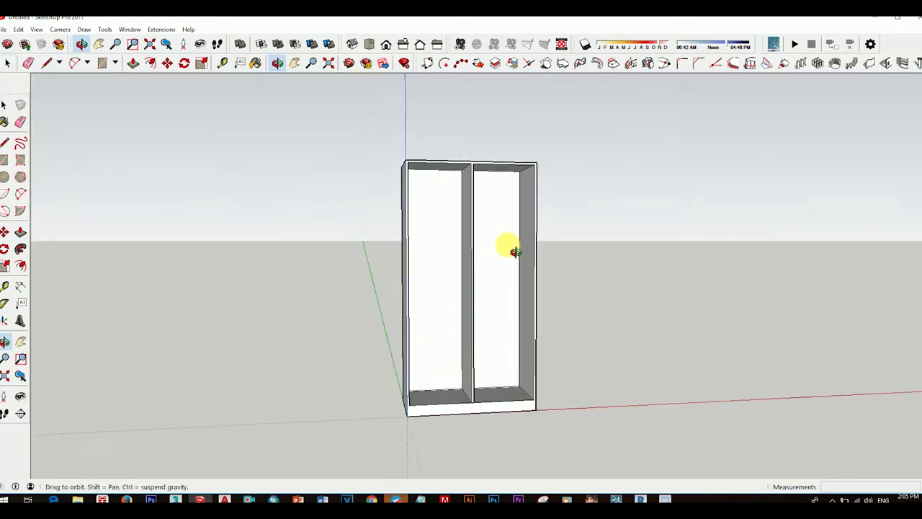
Divide the right bay's inner vertical edge into equal segments.
{"action": "left_click", "coordinate": [522, 291]}
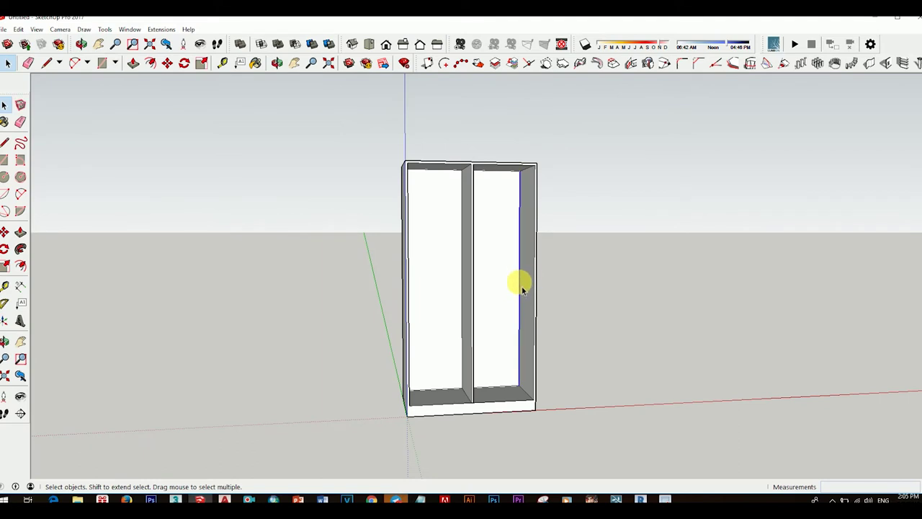
{"action": "right_click", "coordinate": [520, 286]}
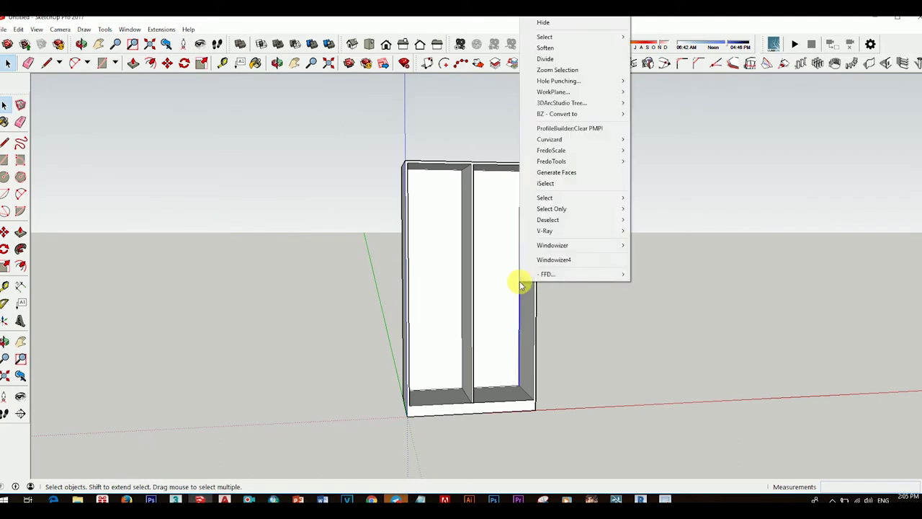
{"action": "left_click", "coordinate": [553, 60]}
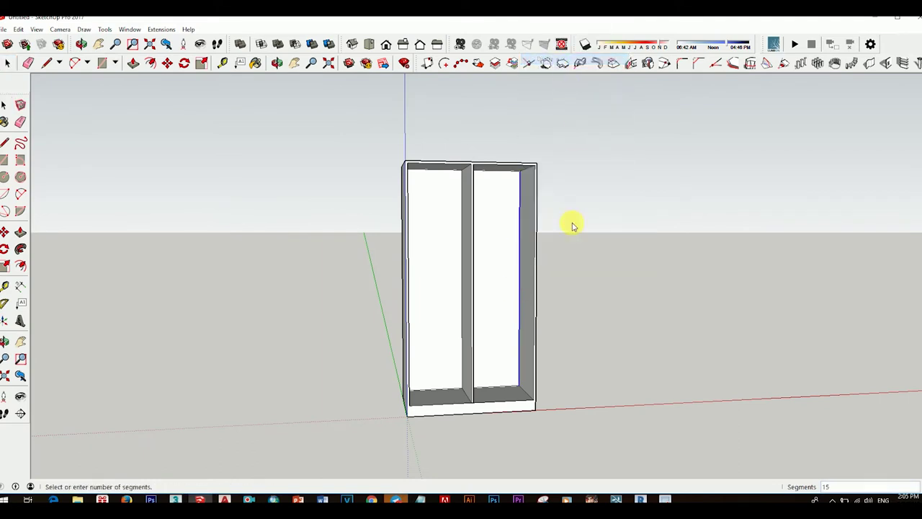
{"action": "left_click", "coordinate": [521, 231]}
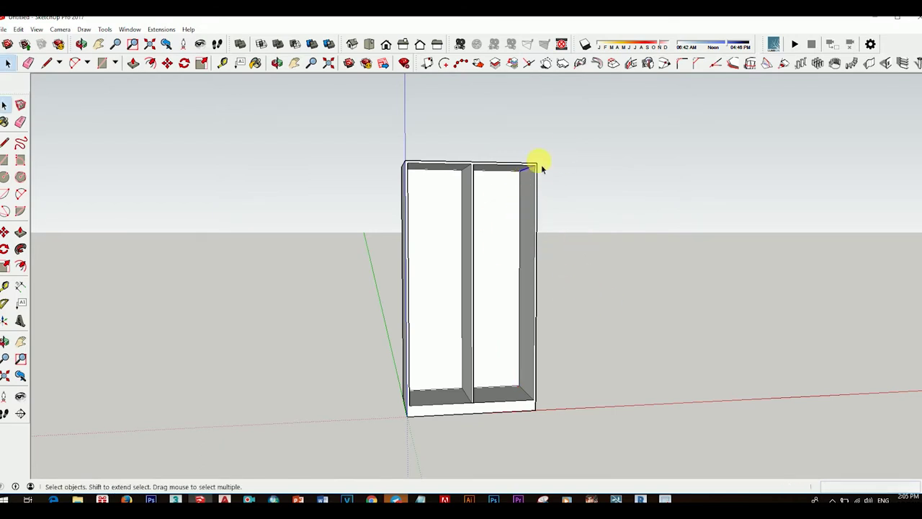
Copy the right panel's top edge down to the division point, plus a second copy 10 mm below.
{"action": "scroll", "coordinate": [541, 165], "scroll_direction": "up", "scroll_amount": 3}
{"action": "key", "text": "m"}
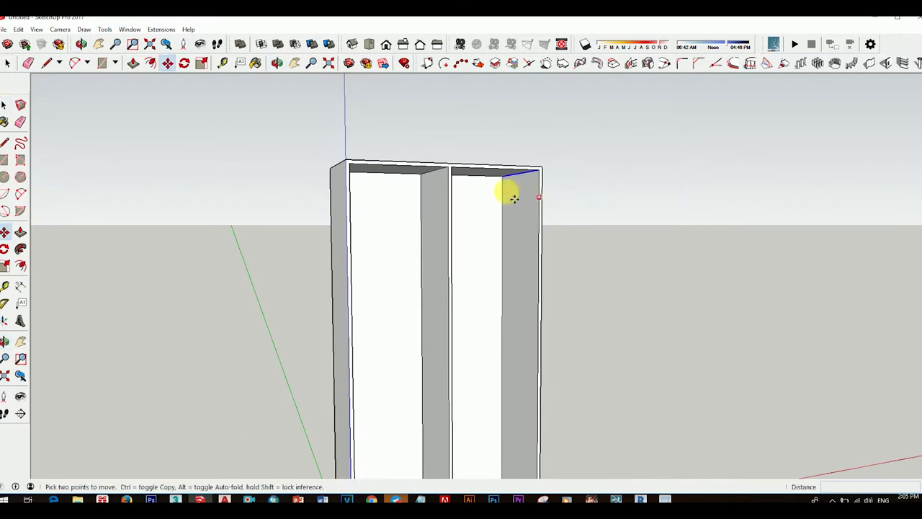
{"action": "left_click", "coordinate": [510, 186]}
{"action": "key", "text": "ctrl"}
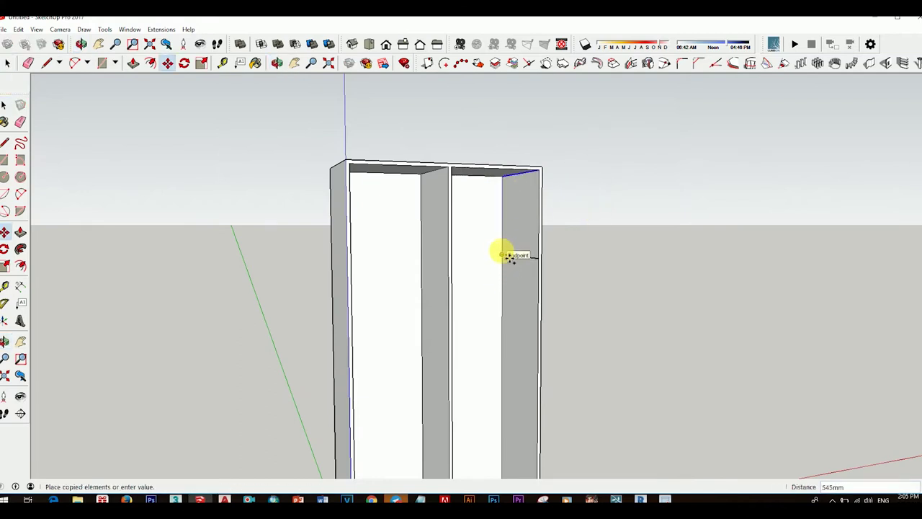
{"action": "left_click", "coordinate": [502, 255]}
{"action": "left_click", "coordinate": [502, 256]}
{"action": "type", "text": "10"}
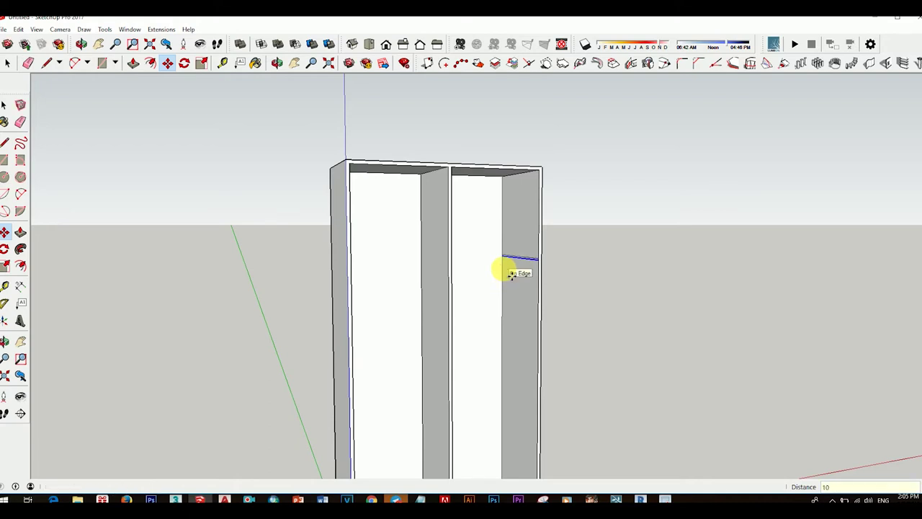
{"action": "key", "text": "Return"}
{"action": "key", "text": "space"}
Nudge the edge across the side panel slightly and erase the leftover thin strip face.
{"action": "scroll", "coordinate": [510, 275], "scroll_direction": "up", "scroll_amount": 5}
{"action": "left_click", "coordinate": [533, 251]}
{"action": "scroll", "coordinate": [535, 251], "scroll_direction": "up", "scroll_amount": 1}
{"action": "scroll", "coordinate": [540, 256], "scroll_direction": "up", "scroll_amount": 2}
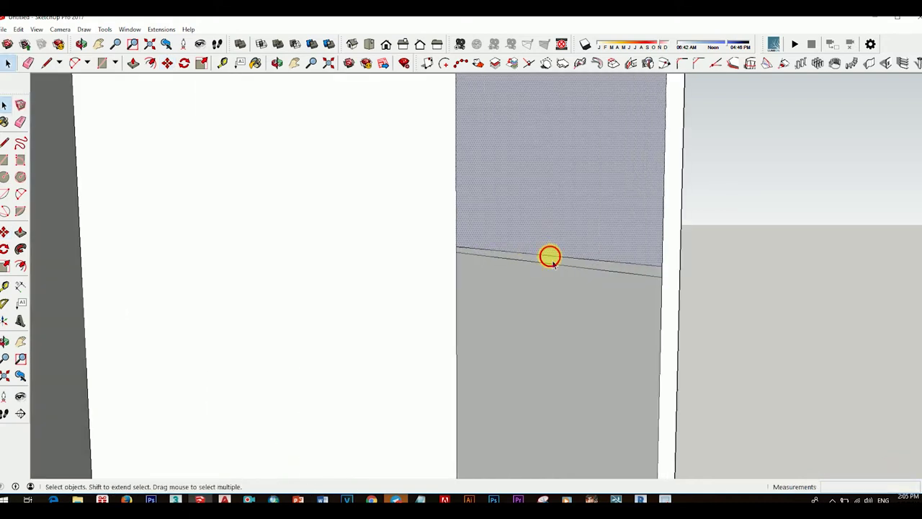
{"action": "left_click", "coordinate": [552, 261]}
{"action": "key", "text": "m"}
{"action": "left_click_drag", "start_coordinate": [455, 248], "coordinate": [456, 243]}
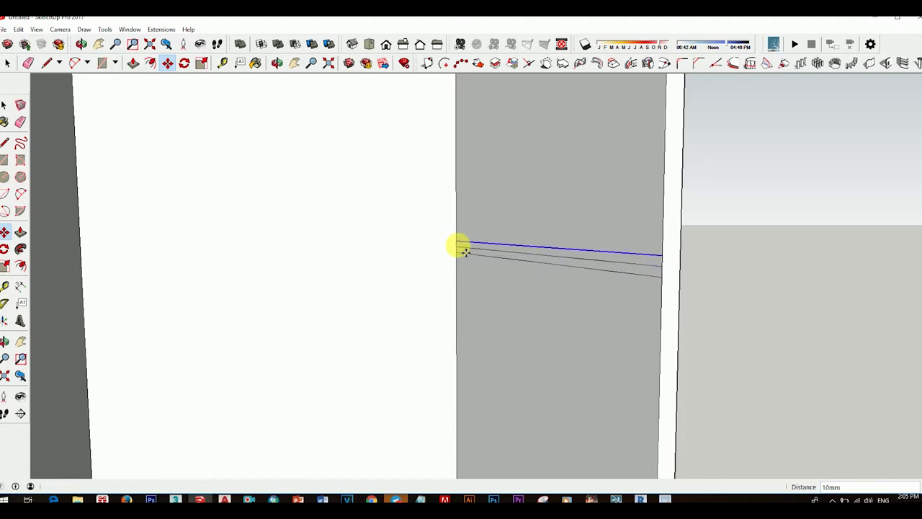
{"action": "key", "text": "space"}
{"action": "left_click", "coordinate": [495, 252]}
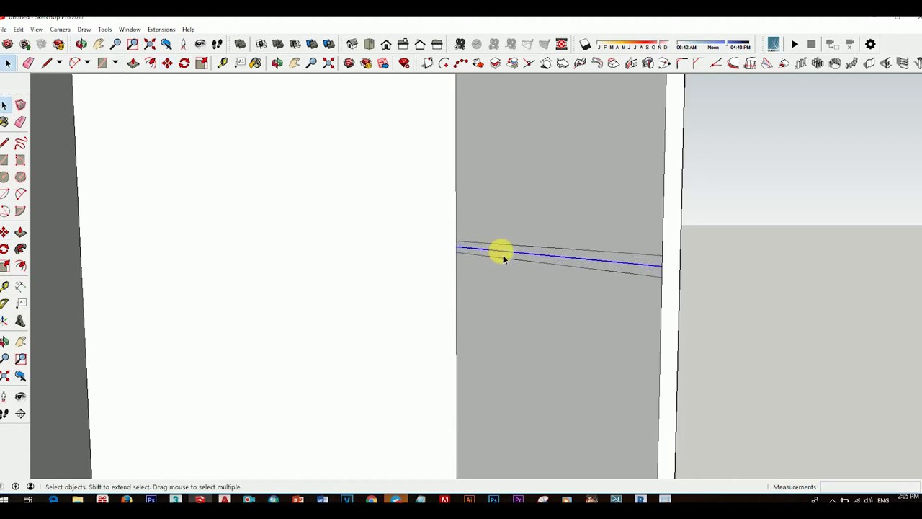
{"action": "right_click", "coordinate": [503, 254]}
{"action": "left_click", "coordinate": [533, 219]}
{"action": "mouse_move", "coordinate": [552, 249]}
{"action": "middle_mouse_down"}
{"action": "mouse_move", "coordinate": [603, 274]}
{"action": "mouse_move", "coordinate": [506, 274]}
{"action": "mouse_move", "coordinate": [519, 306]}
{"action": "mouse_move", "coordinate": [637, 223]}
{"action": "middle_mouse_up"}
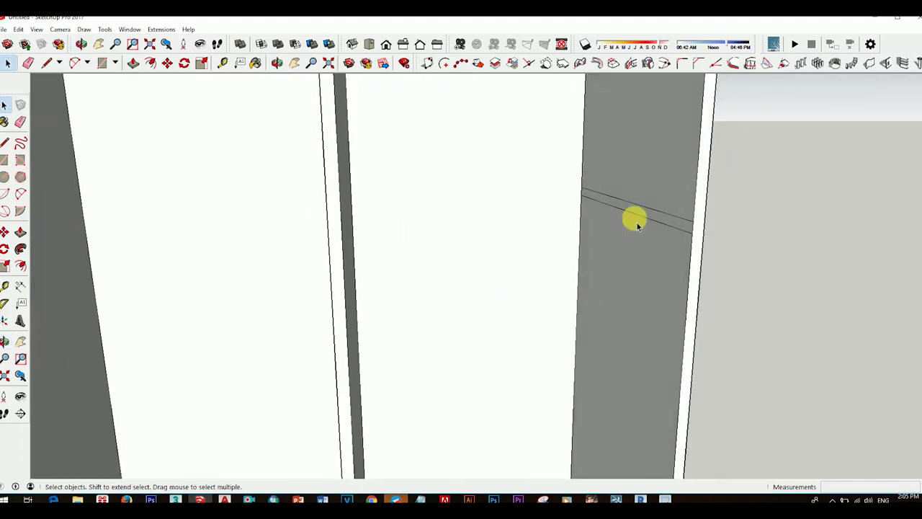
Ctrl-copy the shelf strip from its corner to a lower spot on the right wall.
{"action": "key", "text": "m"}
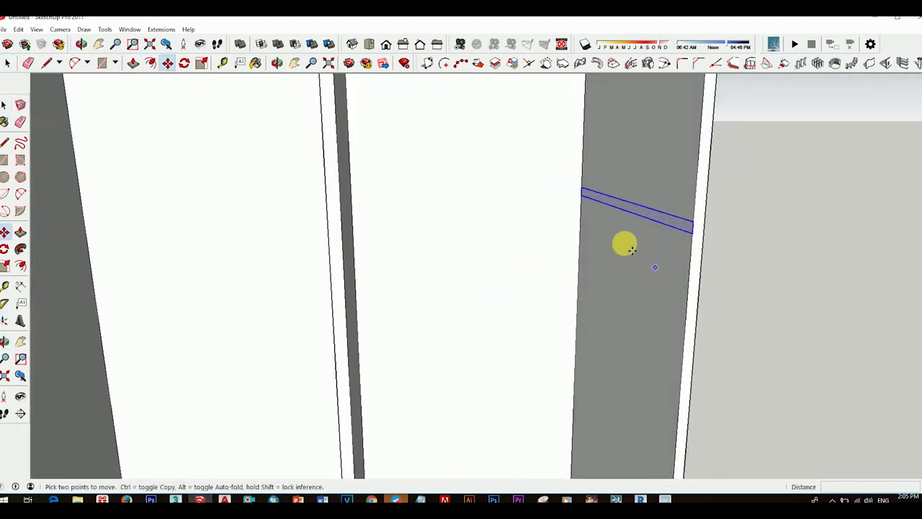
{"action": "scroll", "coordinate": [583, 191], "scroll_direction": "up", "scroll_amount": 1}
{"action": "scroll", "coordinate": [584, 193], "scroll_direction": "up", "scroll_amount": 2}
{"action": "scroll", "coordinate": [585, 200], "scroll_direction": "up", "scroll_amount": 2}
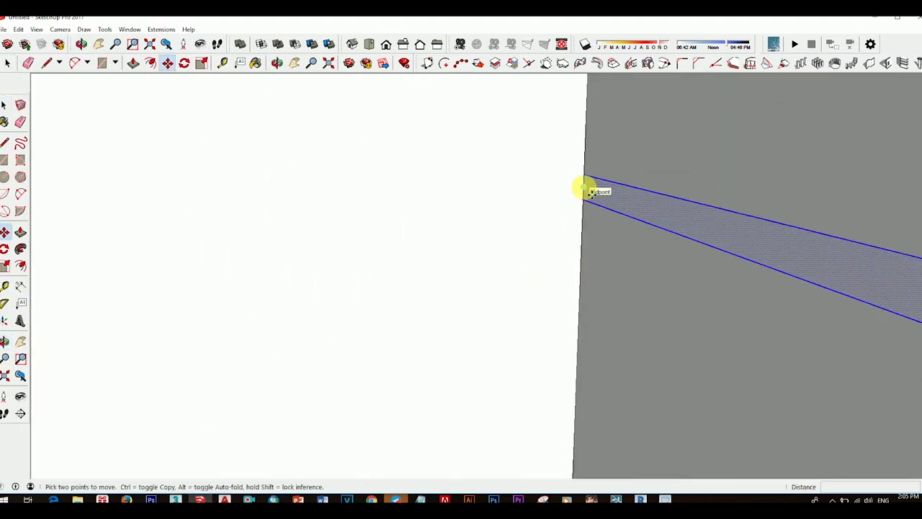
{"action": "key", "text": "ctrl"}
{"action": "left_click", "coordinate": [589, 192]}
{"action": "scroll", "coordinate": [568, 223], "scroll_direction": "down", "scroll_amount": 2}
{"action": "scroll", "coordinate": [578, 251], "scroll_direction": "down", "scroll_amount": 2}
{"action": "scroll", "coordinate": [541, 216], "scroll_direction": "down", "scroll_amount": 1}
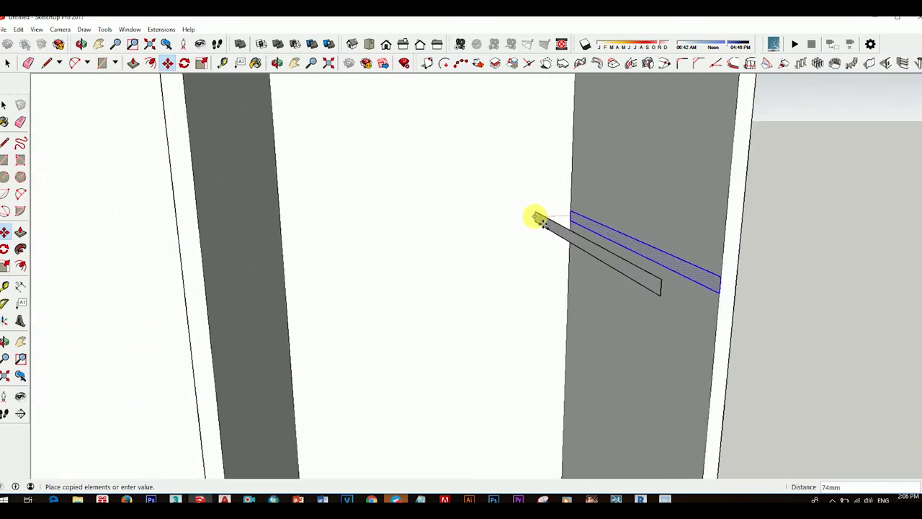
{"action": "scroll", "coordinate": [539, 219], "scroll_direction": "down", "scroll_amount": 2}
{"action": "scroll", "coordinate": [539, 220], "scroll_direction": "down", "scroll_amount": 2}
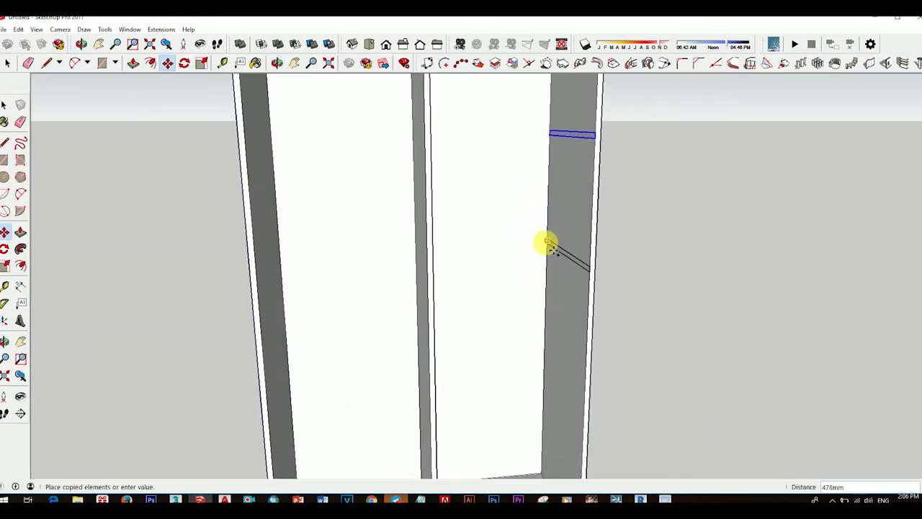
{"action": "scroll", "coordinate": [547, 259], "scroll_direction": "up", "scroll_amount": 2}
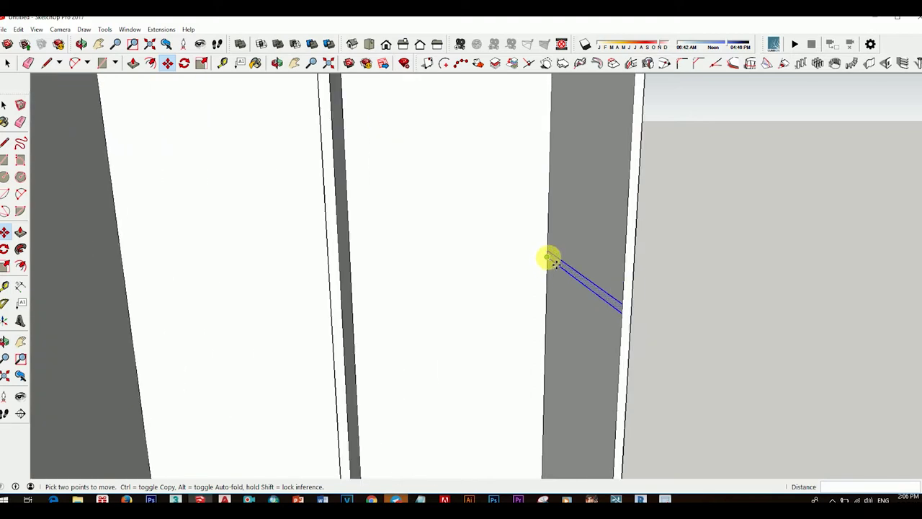
{"action": "scroll", "coordinate": [549, 260], "scroll_direction": "up", "scroll_amount": 1}
{"action": "scroll", "coordinate": [548, 270], "scroll_direction": "down", "scroll_amount": 2}
{"action": "scroll", "coordinate": [554, 279], "scroll_direction": "down", "scroll_amount": 2}
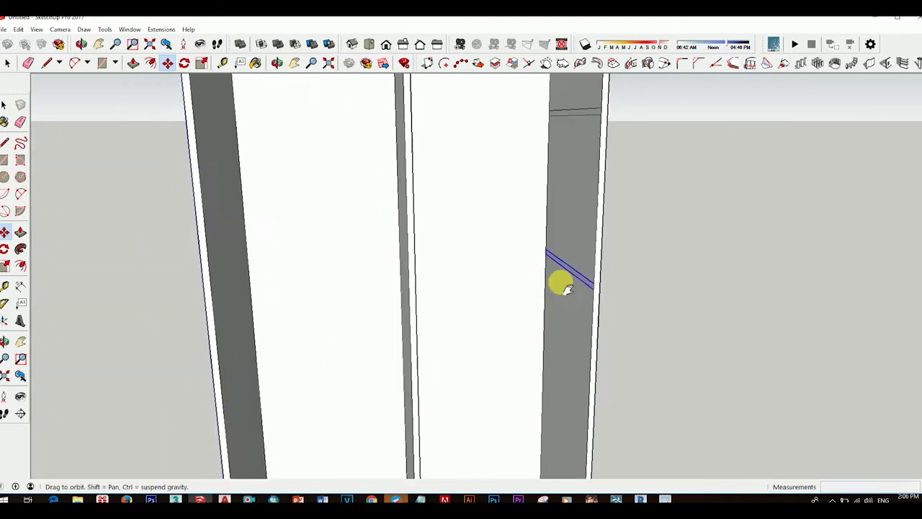
{"action": "scroll", "coordinate": [558, 275], "scroll_direction": "down", "scroll_amount": 1}
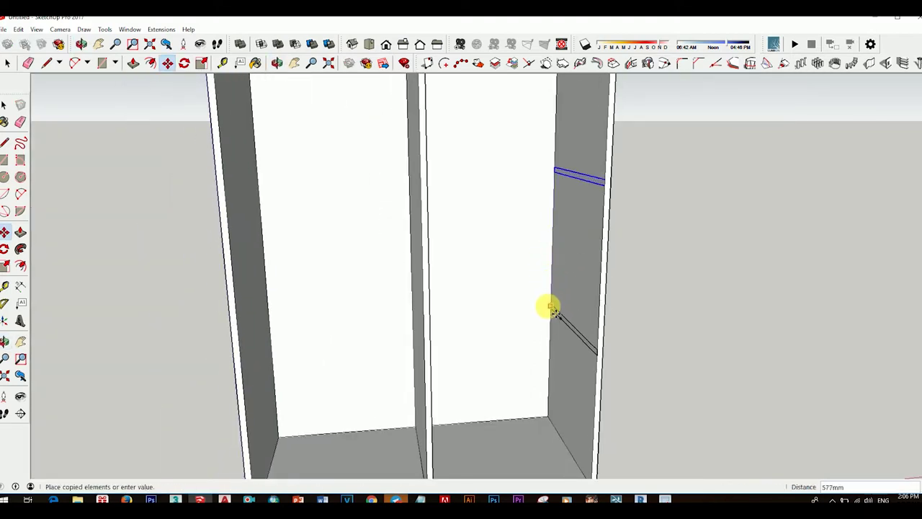
{"action": "left_click", "coordinate": [552, 302]}
{"action": "key", "text": "space"}
{"action": "key", "text": "p"}
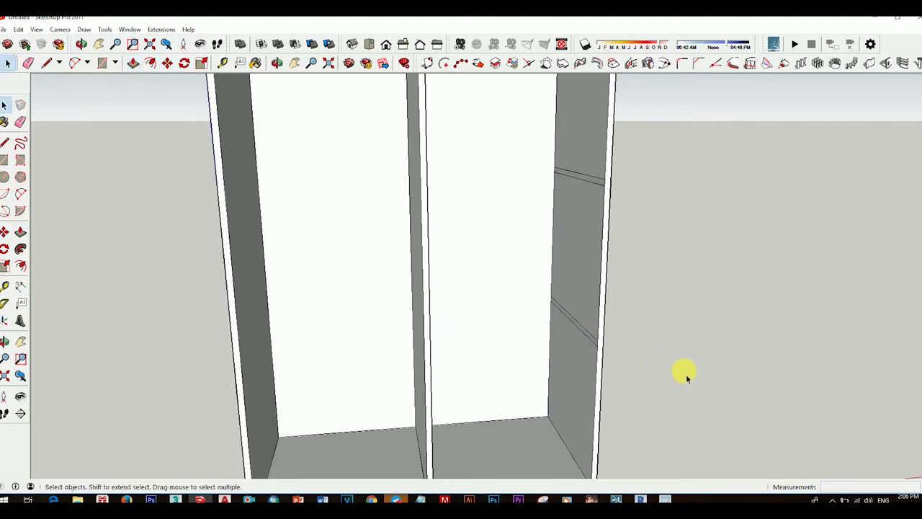
Push/Pull the lower strip 570 mm across the right bay into a shelf.
{"action": "key", "text": "p"}
{"action": "left_click_drag", "start_coordinate": [596, 343], "coordinate": [427, 339]}
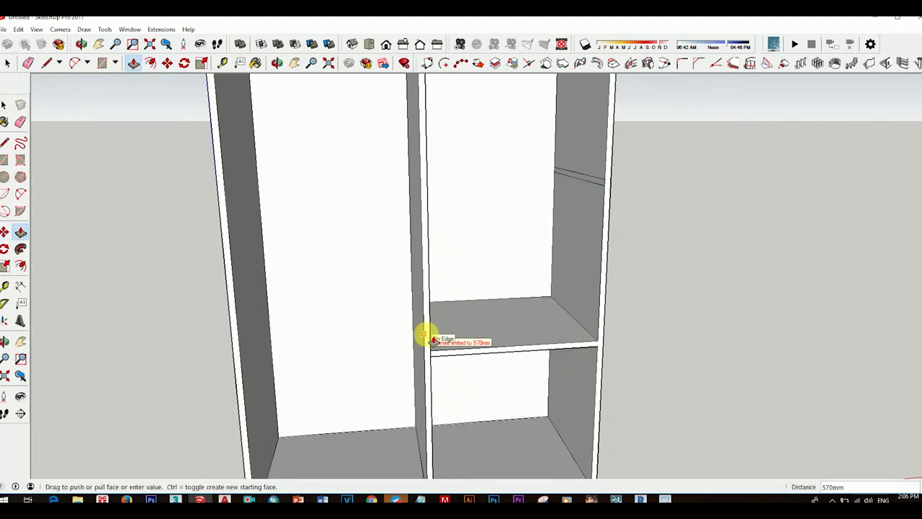
{"action": "middle_click_drag", "start_coordinate": [431, 339], "coordinate": [381, 329]}
{"action": "left_click", "coordinate": [403, 320]}
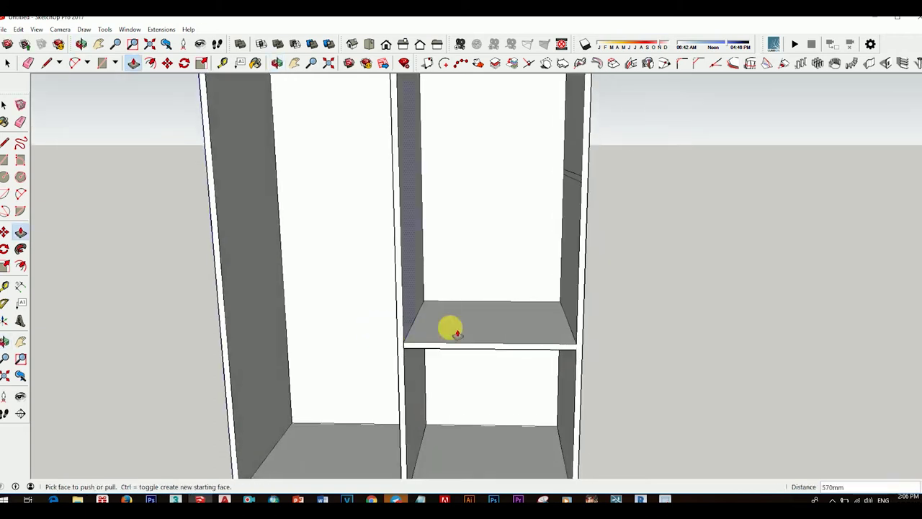
{"action": "mouse_move", "coordinate": [449, 325]}
{"action": "middle_mouse_down"}
{"action": "mouse_move", "coordinate": [575, 290]}
{"action": "mouse_move", "coordinate": [627, 309]}
{"action": "middle_mouse_up"}
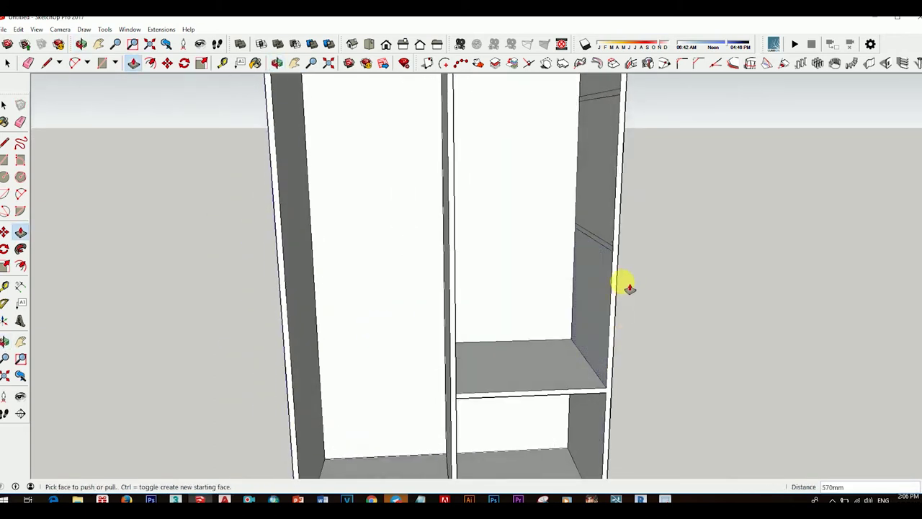
{"action": "scroll", "coordinate": [611, 250], "scroll_direction": "down", "scroll_amount": 2}
{"action": "scroll", "coordinate": [601, 247], "scroll_direction": "down", "scroll_amount": 2}
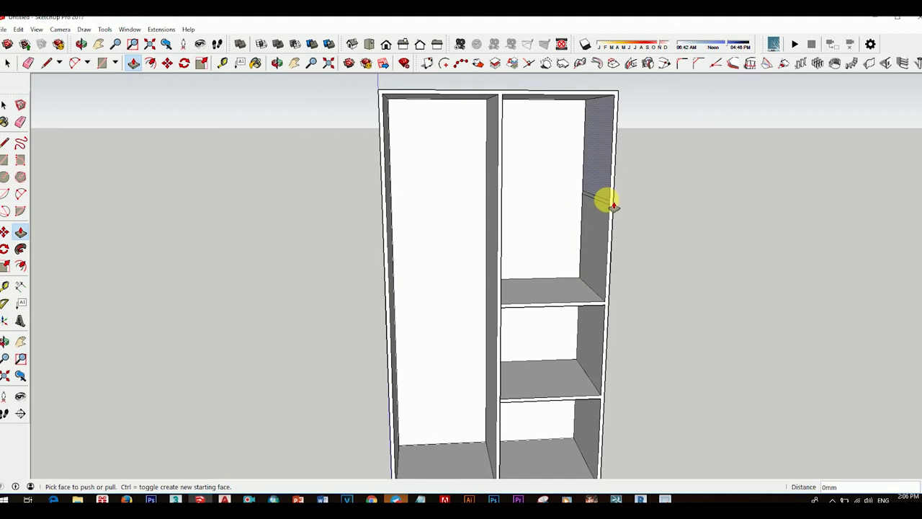
Repeat the 570 mm extrusion on the upper strip to form another shelf.
{"action": "double_click", "coordinate": [541, 220]}
{"action": "key", "text": "space"}
{"action": "scroll", "coordinate": [576, 325], "scroll_direction": "down", "scroll_amount": 3}
{"action": "mouse_move", "coordinate": [593, 355]}
{"action": "middle_mouse_down"}
{"action": "mouse_move", "coordinate": [545, 281]}
{"action": "mouse_move", "coordinate": [551, 375]}
{"action": "mouse_move", "coordinate": [541, 343]}
{"action": "middle_mouse_up"}
{"action": "key", "text": "space"}
Draw a line up from the shelf's end point along the shelf edge.
{"action": "key", "text": "l"}
{"action": "scroll", "coordinate": [569, 357], "scroll_direction": "up", "scroll_amount": 3}
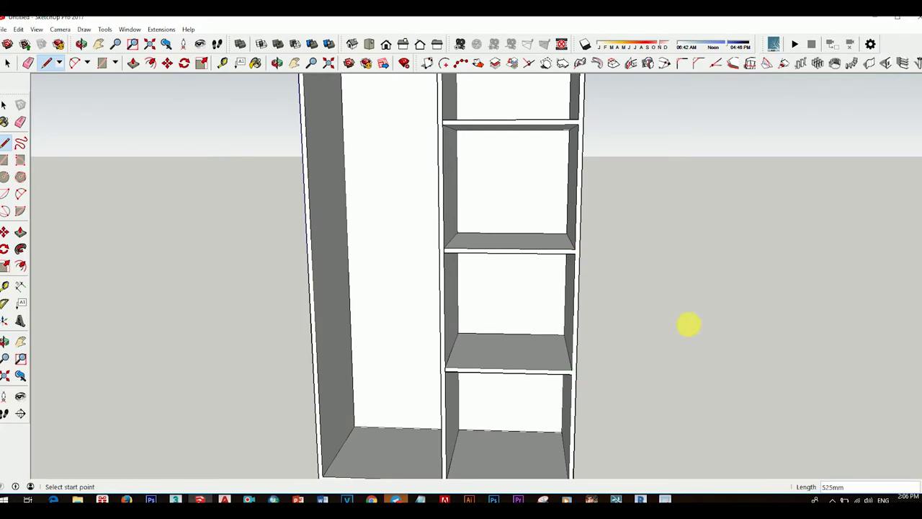
{"action": "key", "text": "space"}
{"action": "scroll", "coordinate": [509, 292], "scroll_direction": "down", "scroll_amount": 3}
{"action": "middle_click_drag", "start_coordinate": [509, 293], "coordinate": [504, 308]}
{"action": "key", "text": "l"}
{"action": "scroll", "coordinate": [564, 224], "scroll_direction": "up", "scroll_amount": 3}
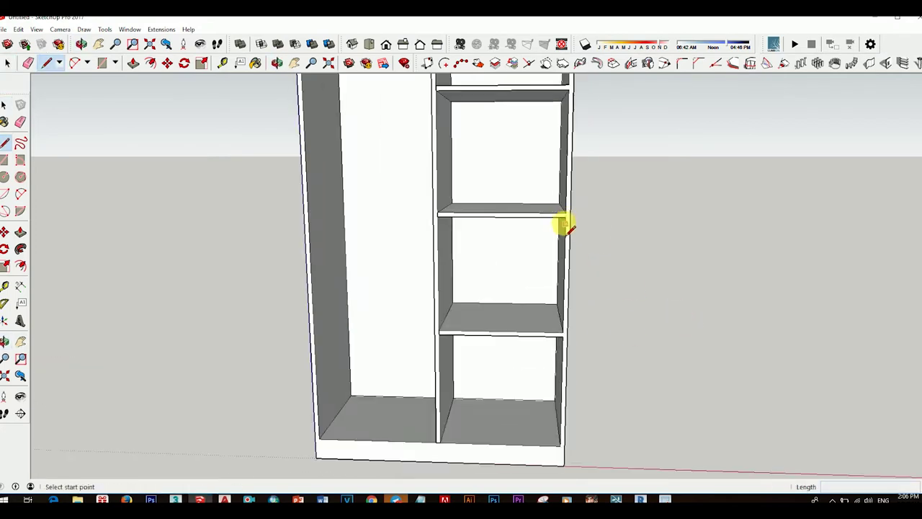
{"action": "left_click", "coordinate": [563, 214]}
{"action": "left_click", "coordinate": [569, 95]}
{"action": "key", "text": "space"}
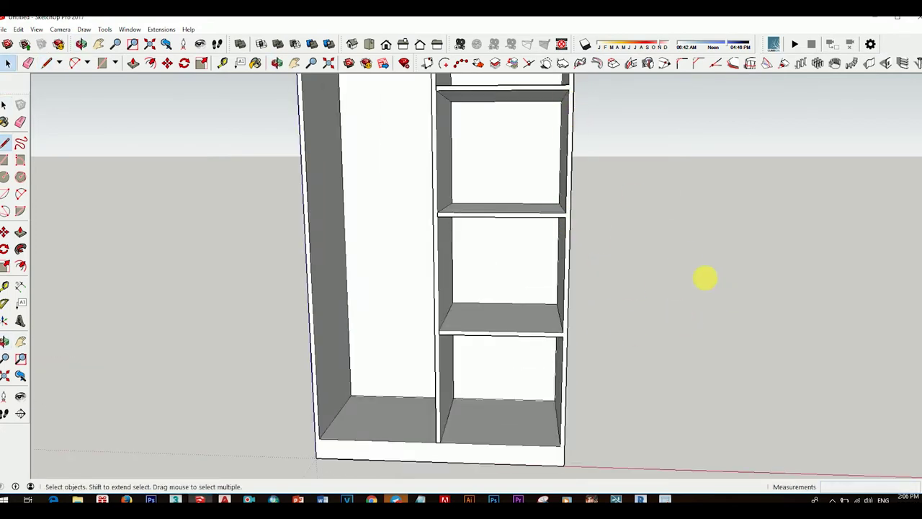
{"action": "scroll", "coordinate": [704, 278], "scroll_direction": "down", "scroll_amount": 2}
{"action": "middle_click_drag", "start_coordinate": [593, 251], "coordinate": [576, 241]}
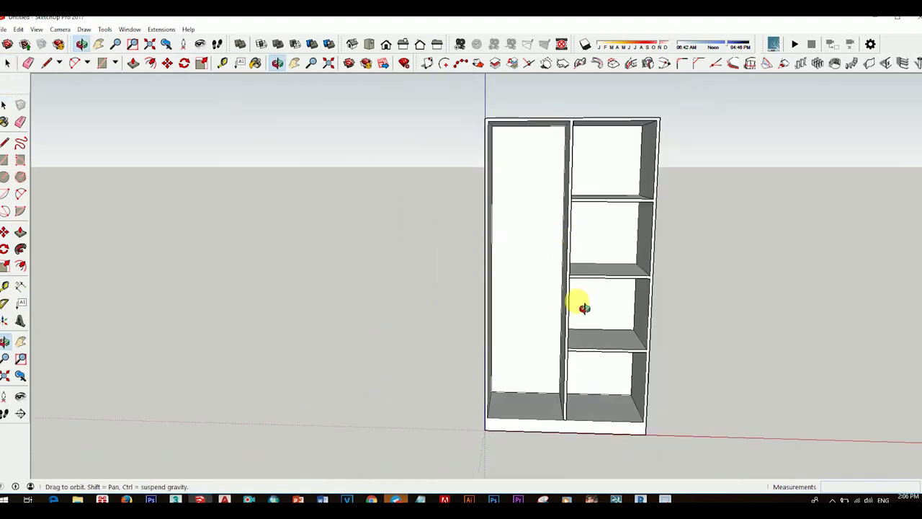
{"action": "mouse_move", "coordinate": [584, 307]}
{"action": "left_mouse_down"}
{"action": "mouse_move", "coordinate": [595, 305]}
{"action": "mouse_move", "coordinate": [521, 334]}
{"action": "mouse_move", "coordinate": [569, 295]}
{"action": "mouse_move", "coordinate": [635, 327]}
{"action": "mouse_move", "coordinate": [591, 302]}
{"action": "mouse_move", "coordinate": [597, 324]}
{"action": "left_mouse_up"}
Select the left bay's floor and raise it 150 mm with Push/Pull.
{"action": "key", "text": "space"}
{"action": "scroll", "coordinate": [526, 411], "scroll_direction": "up", "scroll_amount": 3}
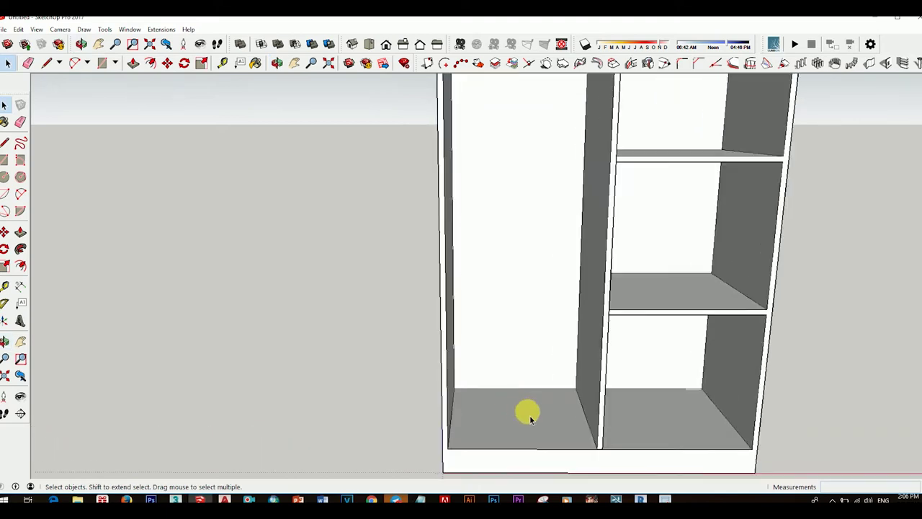
{"action": "scroll", "coordinate": [552, 399], "scroll_direction": "up", "scroll_amount": 2}
{"action": "left_click", "coordinate": [553, 400]}
{"action": "scroll", "coordinate": [553, 403], "scroll_direction": "up", "scroll_amount": 1}
{"action": "scroll", "coordinate": [553, 408], "scroll_direction": "up", "scroll_amount": 1}
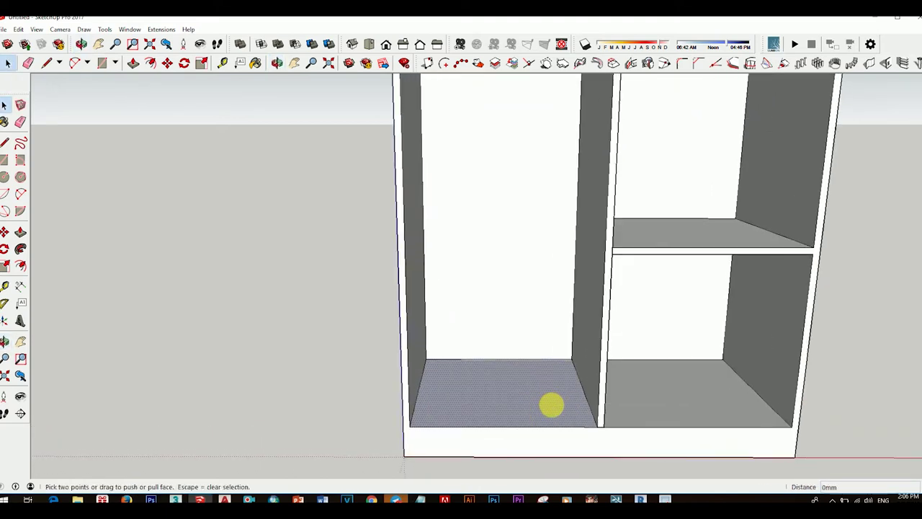
{"action": "scroll", "coordinate": [530, 412], "scroll_direction": "down", "scroll_amount": 2}
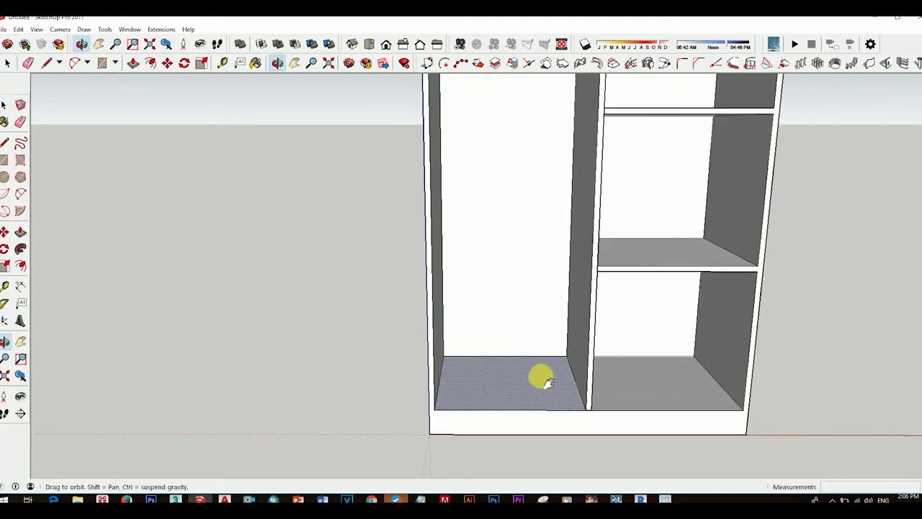
{"action": "middle_click_drag", "start_coordinate": [539, 377], "coordinate": [541, 356]}
{"action": "scroll", "coordinate": [534, 363], "scroll_direction": "up", "scroll_amount": 2}
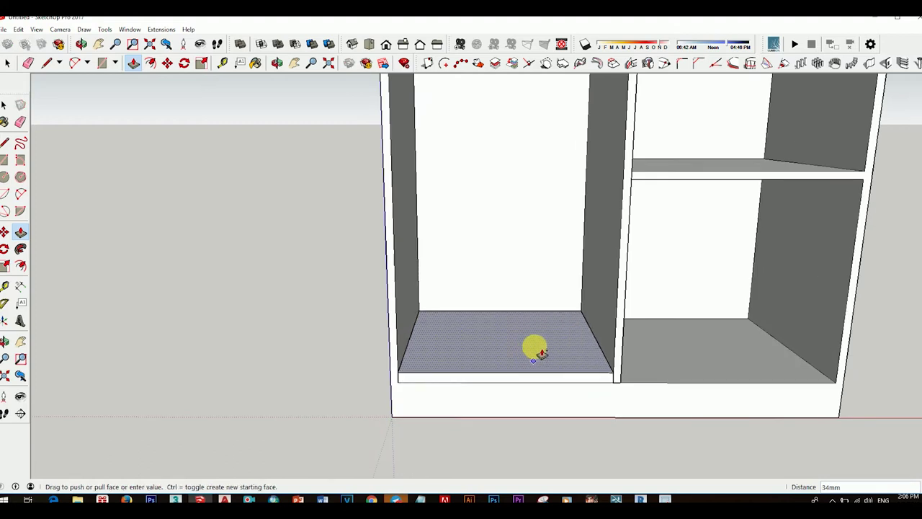
{"action": "left_click_drag", "start_coordinate": [534, 361], "coordinate": [540, 319]}
{"action": "type", "text": "150"}
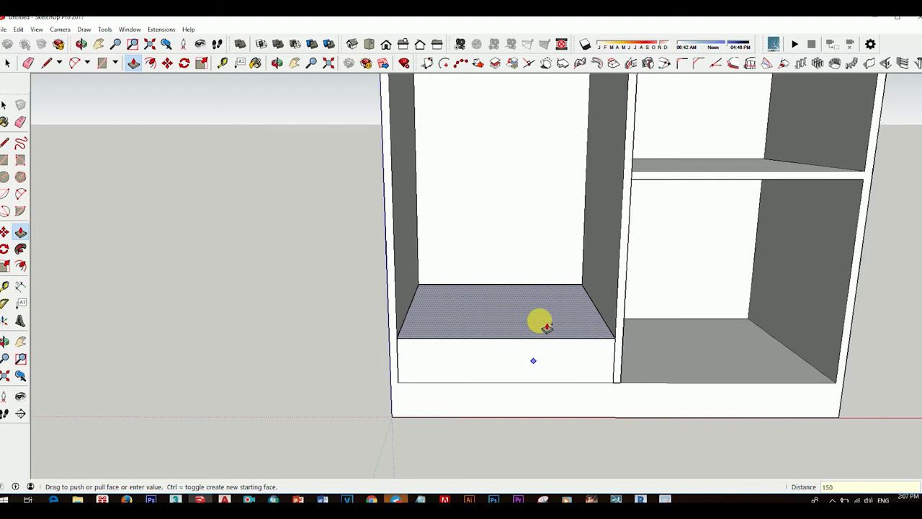
{"action": "key", "text": "Return"}
{"action": "mouse_move", "coordinate": [545, 282]}
{"action": "middle_mouse_down"}
{"action": "mouse_move", "coordinate": [451, 378]}
{"action": "mouse_move", "coordinate": [526, 329]}
{"action": "mouse_move", "coordinate": [467, 313]}
{"action": "mouse_move", "coordinate": [571, 283]}
{"action": "mouse_move", "coordinate": [609, 304]}
{"action": "middle_mouse_up"}
Undo an accidental repeat raise and push the compartment floor up again.
{"action": "double_click", "coordinate": [525, 325]}
{"action": "key", "text": "ctrl+z"}
{"action": "key", "text": "p"}
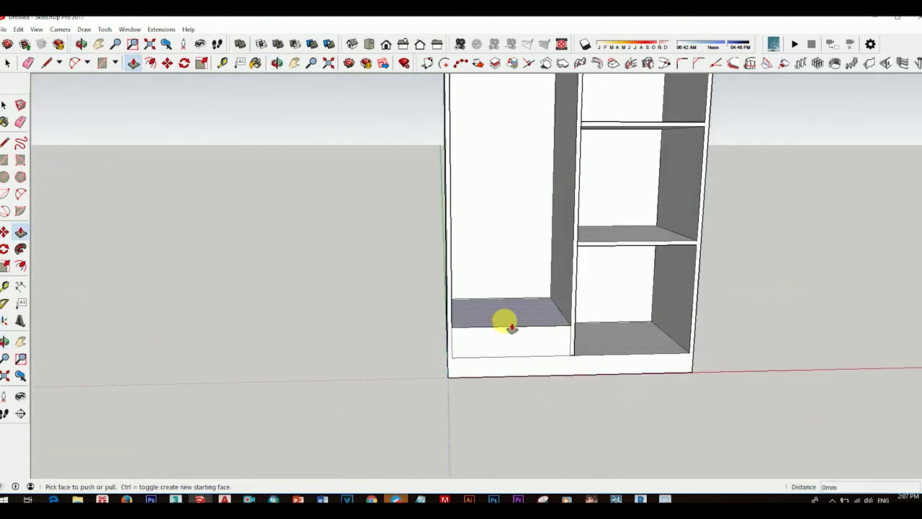
{"action": "left_click", "coordinate": [504, 320]}
{"action": "left_click", "coordinate": [512, 292]}
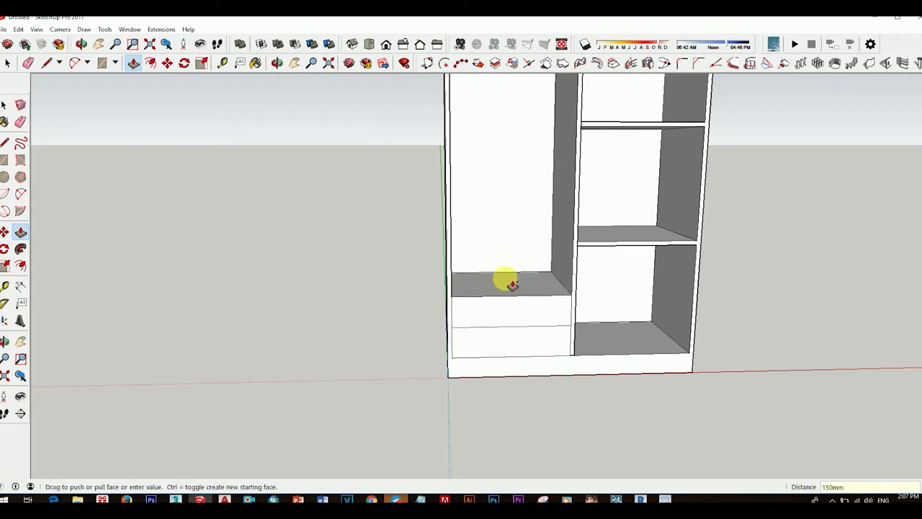
{"action": "middle_click_drag", "start_coordinate": [512, 292], "coordinate": [588, 309]}
{"action": "scroll", "coordinate": [549, 353], "scroll_direction": "up", "scroll_amount": 3}
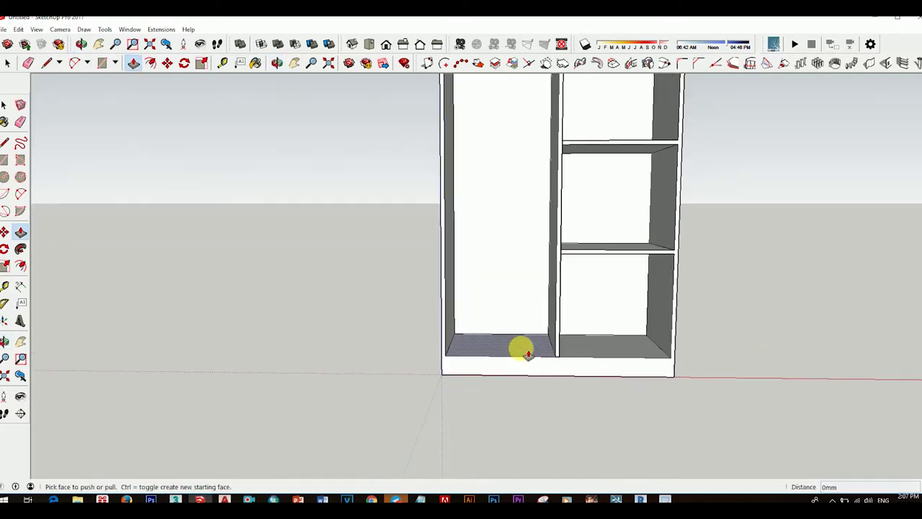
Raise the left bay floor by 100 mm, leaving two stacked drawer fronts below.
{"action": "left_click", "coordinate": [530, 350]}
{"action": "type", "text": "100"}
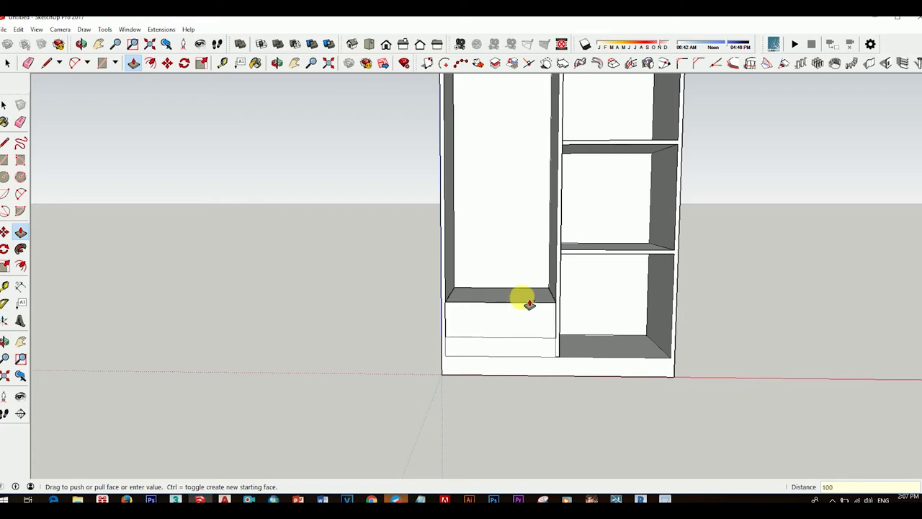
{"action": "key", "text": "Return"}
{"action": "middle_click_drag", "start_coordinate": [545, 332], "coordinate": [706, 302]}
{"action": "key", "text": "space"}
{"action": "middle_click_drag", "start_coordinate": [537, 363], "coordinate": [466, 315]}
{"action": "scroll", "coordinate": [465, 316], "scroll_direction": "up", "scroll_amount": 5}
{"action": "mouse_move", "coordinate": [514, 341]}
{"action": "middle_mouse_down"}
{"action": "mouse_move", "coordinate": [575, 330]}
{"action": "mouse_move", "coordinate": [545, 350]}
{"action": "mouse_move", "coordinate": [556, 366]}
{"action": "mouse_move", "coordinate": [601, 303]}
{"action": "mouse_move", "coordinate": [772, 358]}
{"action": "mouse_move", "coordinate": [670, 317]}
{"action": "mouse_move", "coordinate": [613, 307]}
{"action": "mouse_move", "coordinate": [540, 315]}
{"action": "middle_mouse_up"}
{"action": "scroll", "coordinate": [538, 315], "scroll_direction": "up", "scroll_amount": 2}
{"action": "scroll", "coordinate": [535, 314], "scroll_direction": "down", "scroll_amount": 2}
{"action": "scroll", "coordinate": [555, 325], "scroll_direction": "up", "scroll_amount": 2}
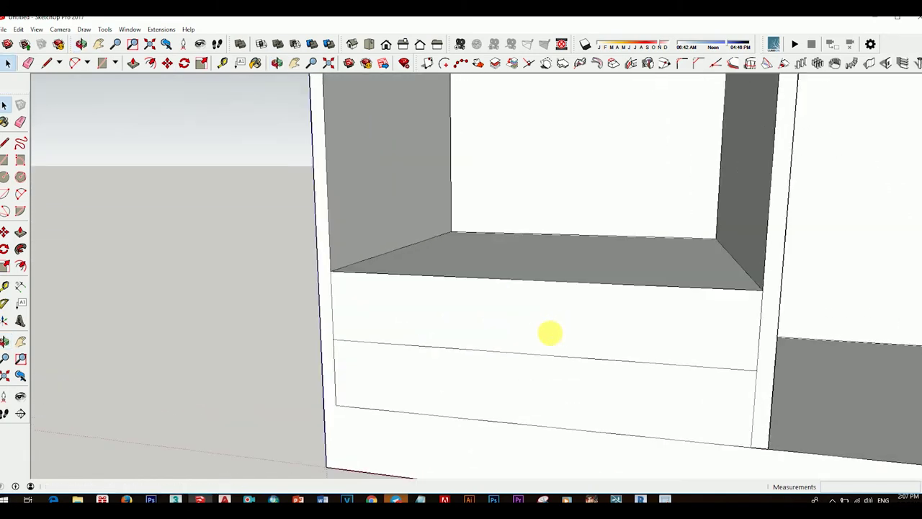
Draw a handle rectangle on the upper drawer front and offset its outline inward.
{"action": "key", "text": "r"}
{"action": "left_click", "coordinate": [500, 296]}
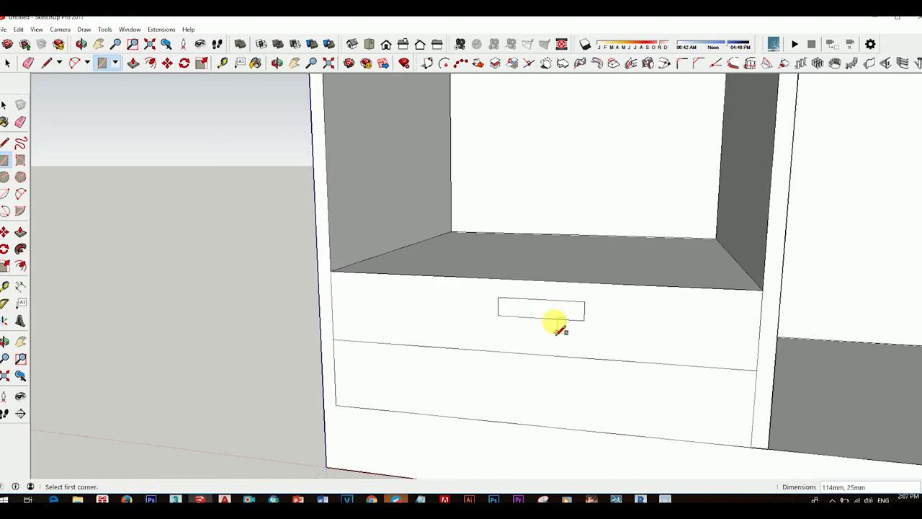
{"action": "scroll", "coordinate": [559, 323], "scroll_direction": "up", "scroll_amount": 2}
{"action": "key", "text": "f"}
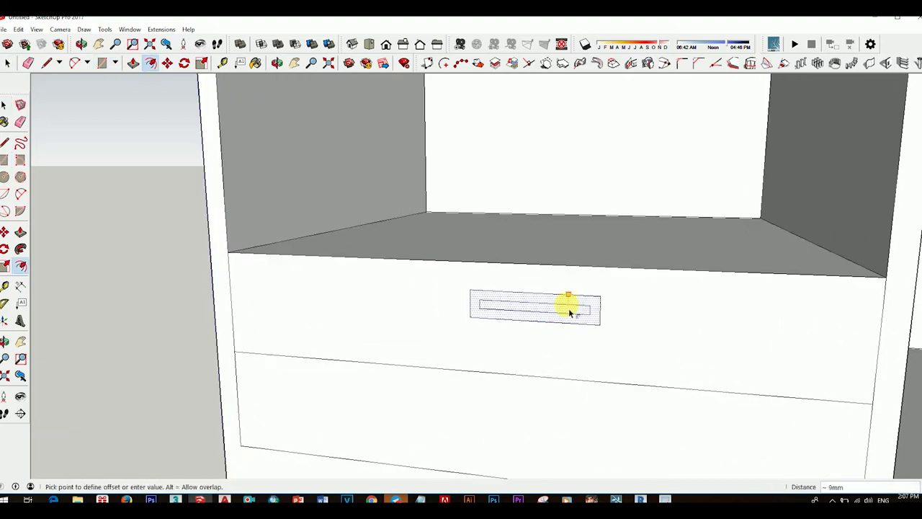
{"action": "key", "text": "Return"}
{"action": "scroll", "coordinate": [601, 350], "scroll_direction": "up", "scroll_amount": 2}
Select the inner face of the upper drawer's handle.
{"action": "key", "text": "space"}
{"action": "scroll", "coordinate": [562, 314], "scroll_direction": "down", "scroll_amount": 2}
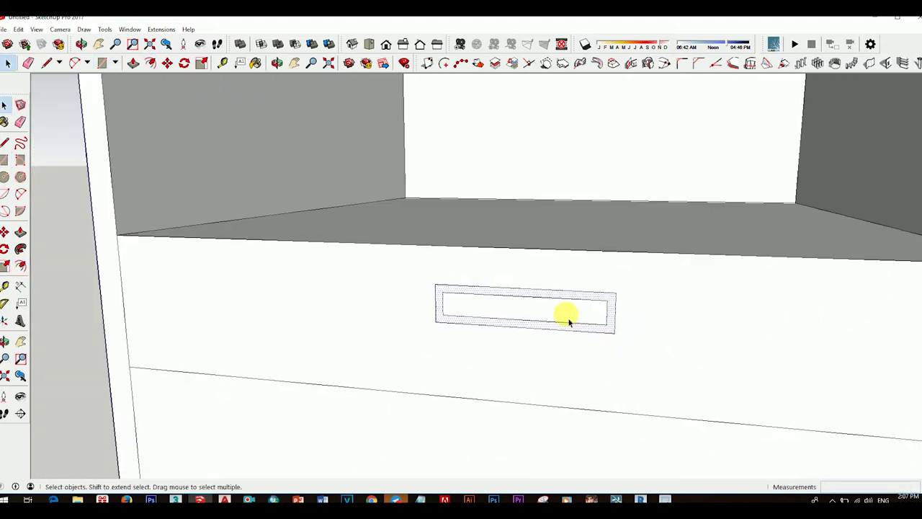
{"action": "scroll", "coordinate": [566, 339], "scroll_direction": "down", "scroll_amount": 1}
{"action": "scroll", "coordinate": [567, 353], "scroll_direction": "down", "scroll_amount": 2}
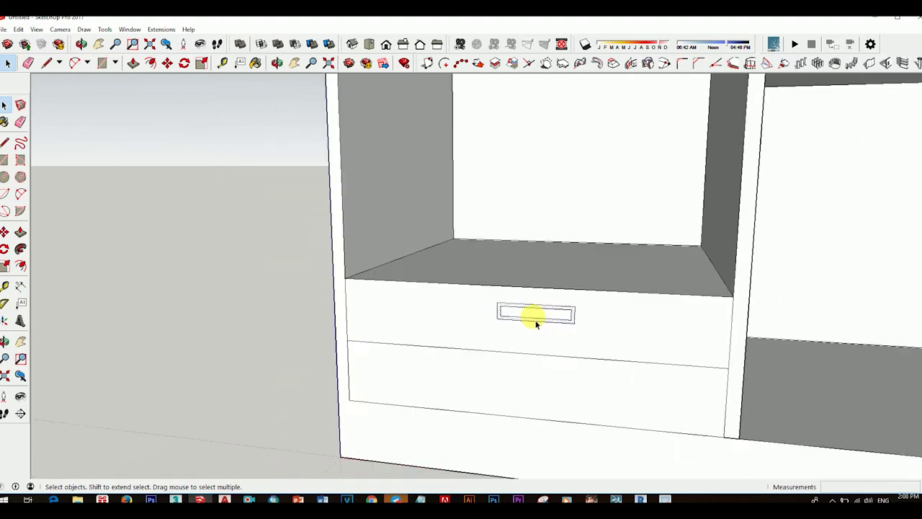
{"action": "scroll", "coordinate": [533, 317], "scroll_direction": "down", "scroll_amount": 2}
{"action": "scroll", "coordinate": [545, 323], "scroll_direction": "down", "scroll_amount": 1}
{"action": "scroll", "coordinate": [540, 329], "scroll_direction": "up", "scroll_amount": 2}
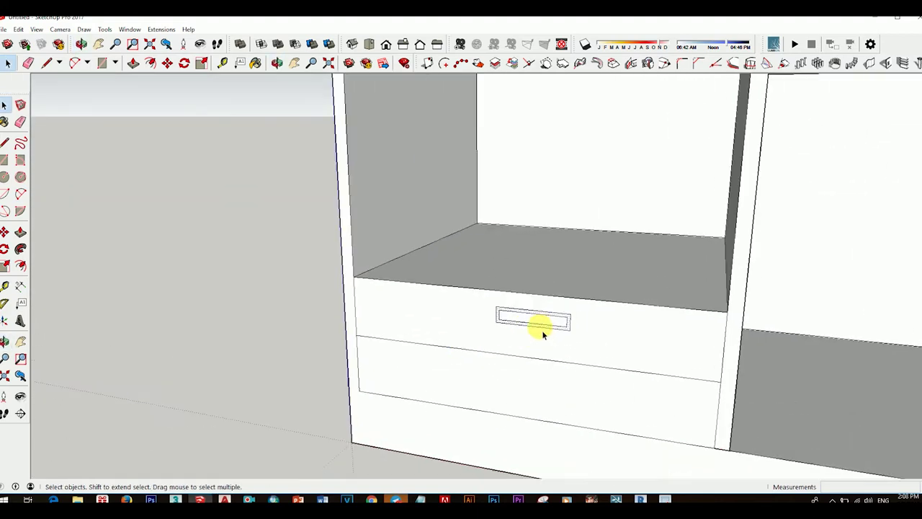
{"action": "scroll", "coordinate": [547, 324], "scroll_direction": "up", "scroll_amount": 2}
{"action": "left_click", "coordinate": [549, 323]}
{"action": "key", "text": "l"}
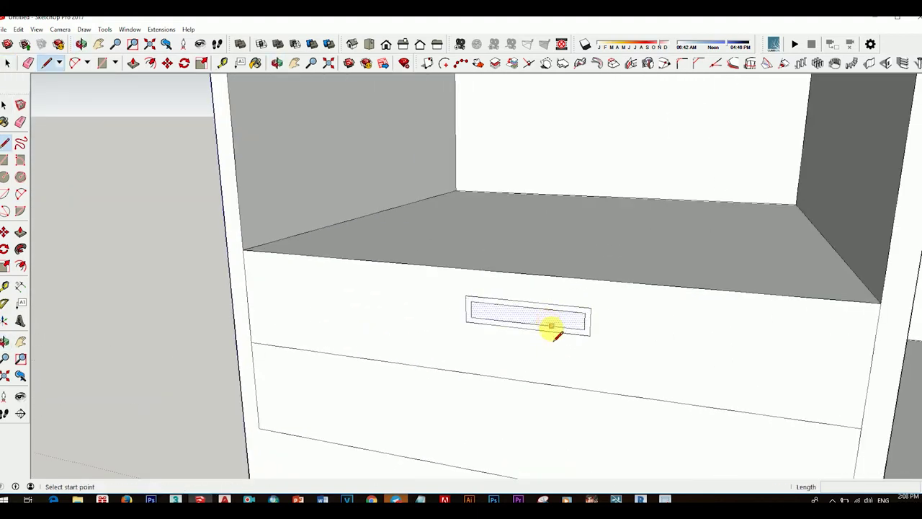
Try moving the whole handle onto the lower drawer, then undo the misplaced result.
{"action": "left_click_drag", "start_coordinate": [451, 290], "coordinate": [631, 368]}
{"action": "key", "text": "m"}
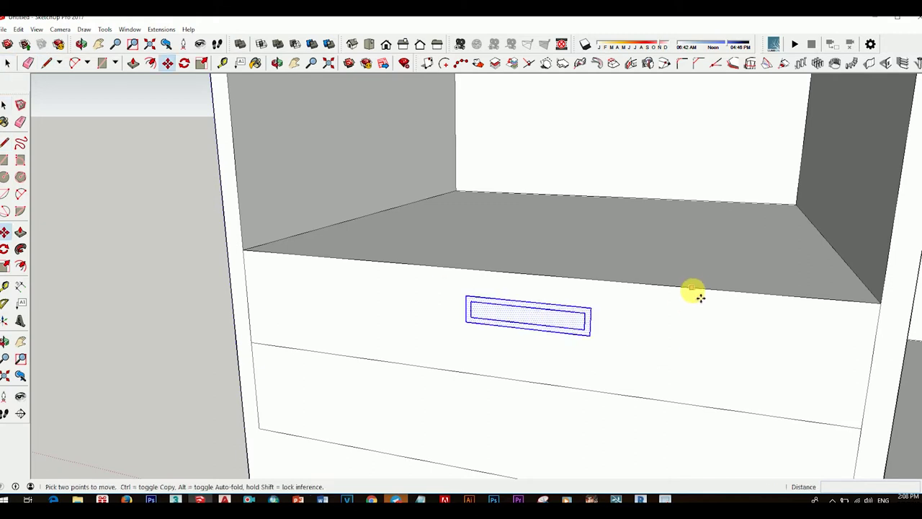
{"action": "left_click", "coordinate": [701, 293]}
{"action": "left_click", "coordinate": [679, 405]}
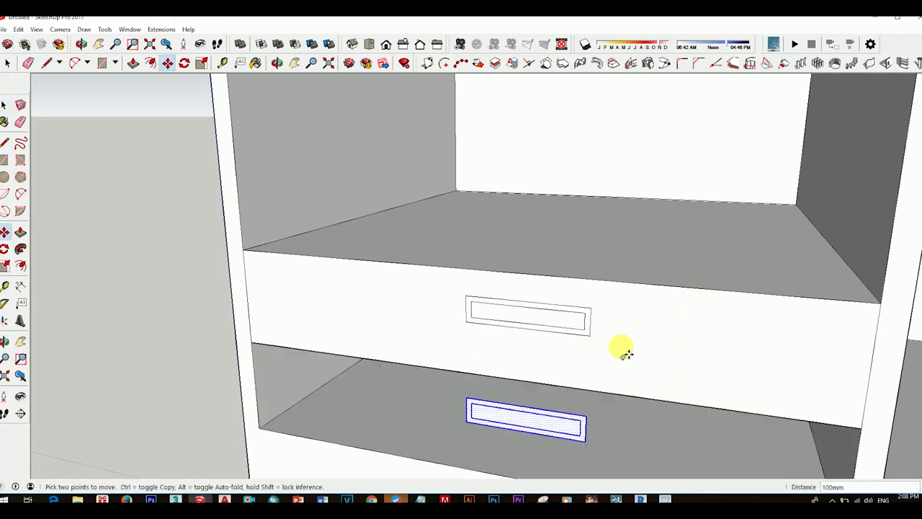
{"action": "scroll", "coordinate": [627, 362], "scroll_direction": "down", "scroll_amount": 1}
{"action": "key", "text": "ctrl+z"}
{"action": "key", "text": "space"}
{"action": "scroll", "coordinate": [528, 324], "scroll_direction": "up", "scroll_amount": 2}
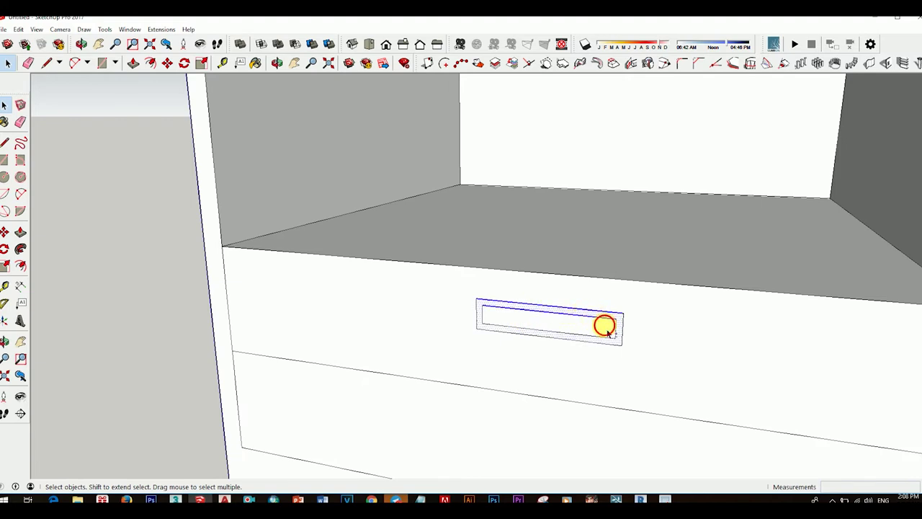
Ctrl-copy the upper handle outline 100 mm down onto the lower drawer front.
{"action": "left_click_drag", "start_coordinate": [647, 365], "coordinate": [646, 365]}
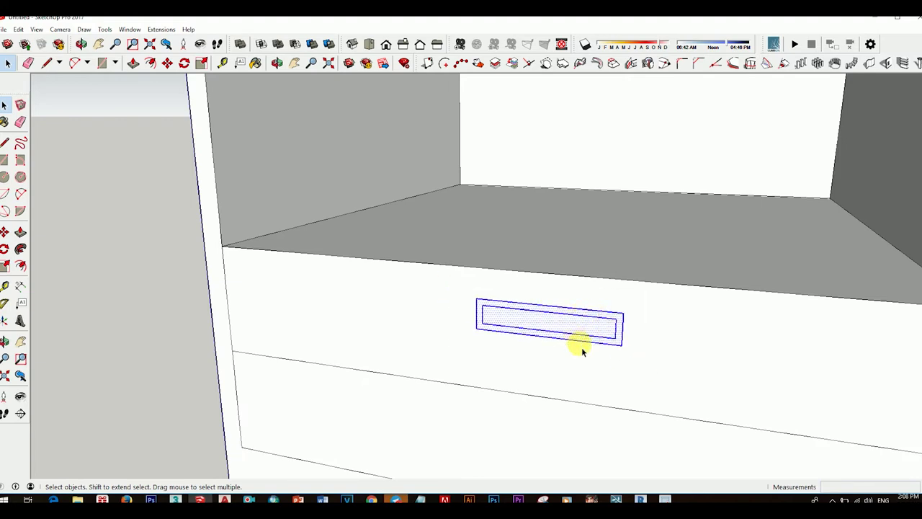
{"action": "key", "text": "m"}
{"action": "scroll", "coordinate": [720, 353], "scroll_direction": "down", "scroll_amount": 1}
{"action": "left_click", "coordinate": [821, 263]}
{"action": "key", "text": "ctrl"}
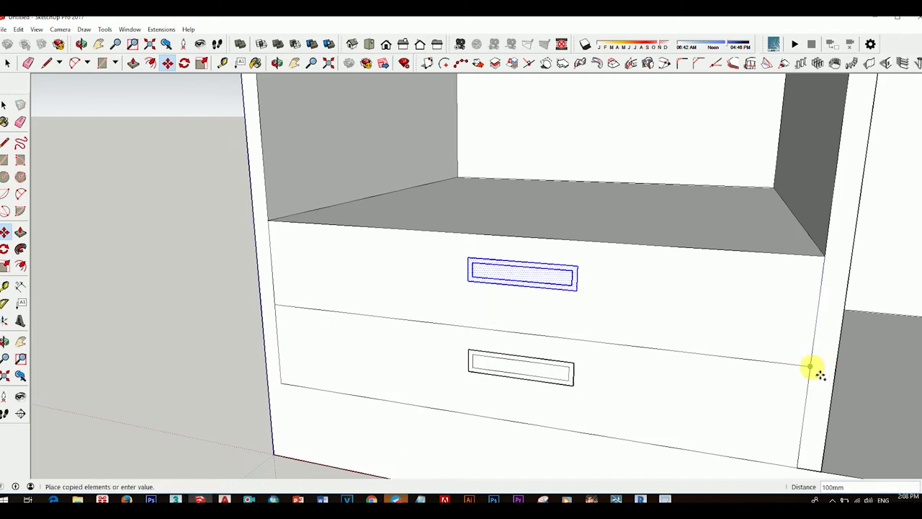
{"action": "left_click", "coordinate": [818, 375]}
{"action": "key", "text": "space"}
{"action": "scroll", "coordinate": [777, 358], "scroll_direction": "down", "scroll_amount": 1}
{"action": "mouse_move", "coordinate": [776, 358]}
{"action": "middle_mouse_down"}
{"action": "mouse_move", "coordinate": [578, 319]}
{"action": "mouse_move", "coordinate": [603, 333]}
{"action": "middle_mouse_up"}
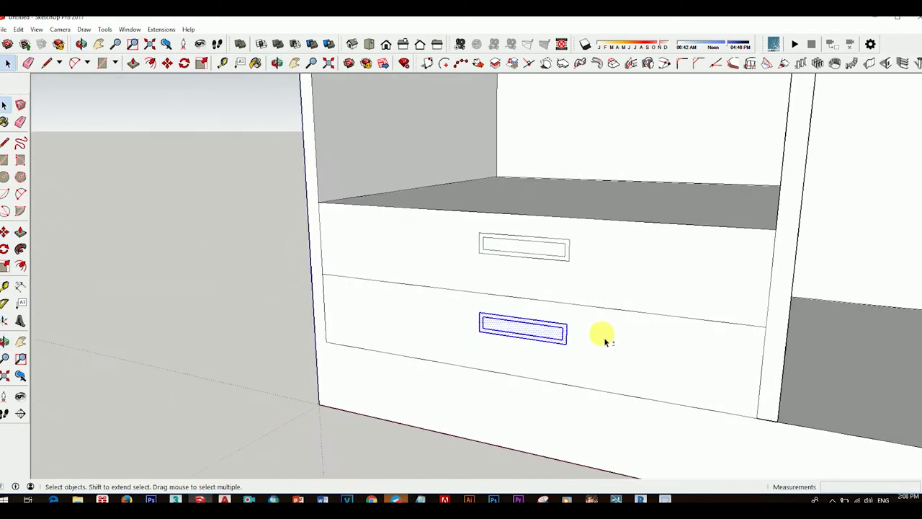
{"action": "left_click", "coordinate": [221, 262]}
{"action": "scroll", "coordinate": [544, 345], "scroll_direction": "down", "scroll_amount": 1}
{"action": "mouse_move", "coordinate": [544, 345]}
{"action": "middle_mouse_down"}
{"action": "mouse_move", "coordinate": [587, 237]}
{"action": "mouse_move", "coordinate": [563, 252]}
{"action": "middle_mouse_up"}
Recess the upper and lower drawer handle faces about 5 mm into the drawer fronts.
{"action": "scroll", "coordinate": [563, 251], "scroll_direction": "up", "scroll_amount": 2}
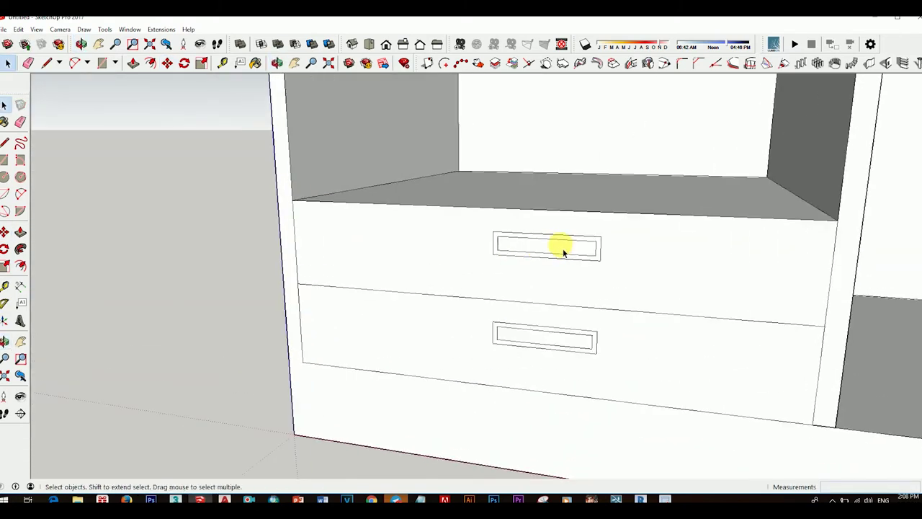
{"action": "key", "text": "p"}
{"action": "scroll", "coordinate": [563, 248], "scroll_direction": "up", "scroll_amount": 1}
{"action": "left_click", "coordinate": [569, 251]}
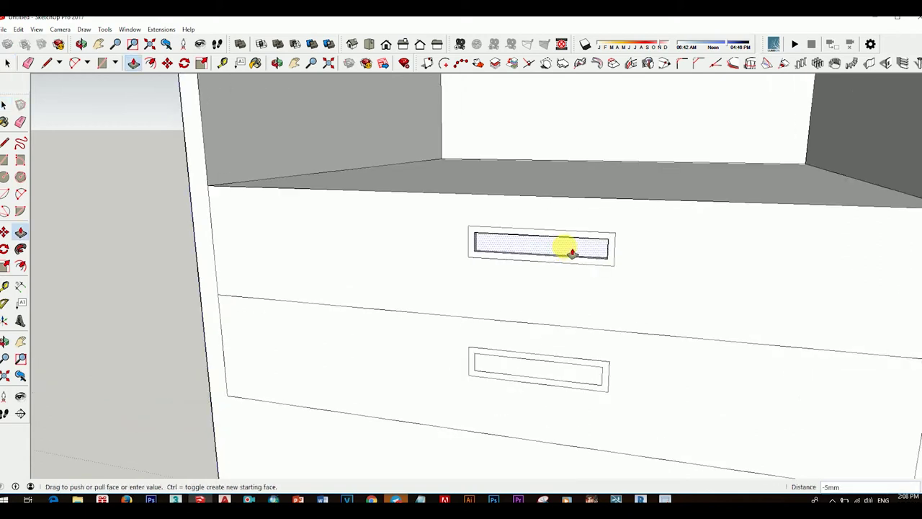
{"action": "type", "text": "5"}
{"action": "key", "text": "Return"}
{"action": "scroll", "coordinate": [554, 310], "scroll_direction": "down", "scroll_amount": 2}
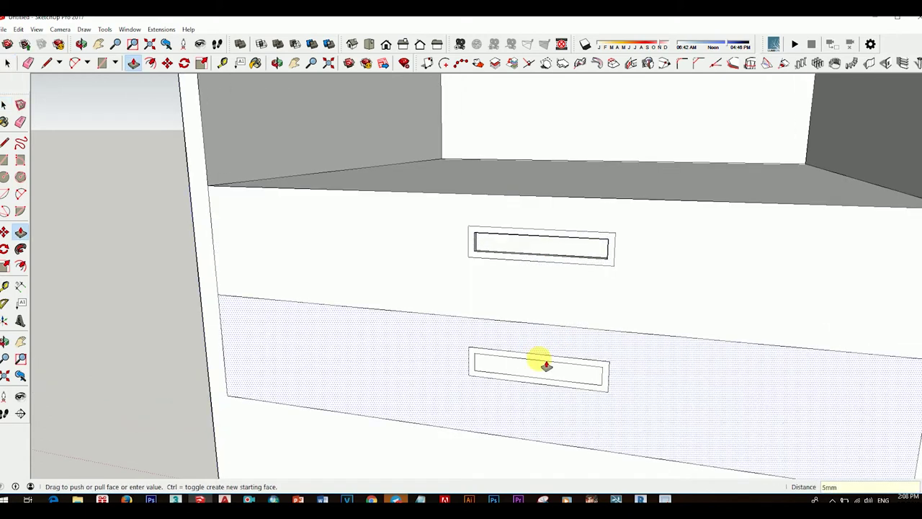
{"action": "double_click", "coordinate": [537, 369]}
Orbit around the cabinet to check the recessed handles from an oblique angle.
{"action": "key", "text": "space"}
{"action": "middle_click_drag", "start_coordinate": [545, 372], "coordinate": [471, 326]}
{"action": "scroll", "coordinate": [488, 274], "scroll_direction": "down", "scroll_amount": 3}
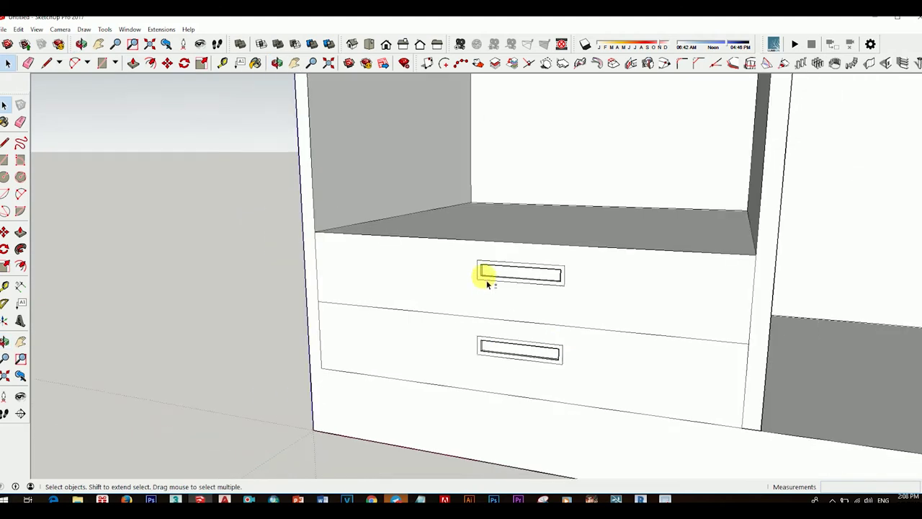
{"action": "scroll", "coordinate": [586, 345], "scroll_direction": "down", "scroll_amount": 2}
{"action": "mouse_move", "coordinate": [587, 346]}
{"action": "middle_mouse_down"}
{"action": "mouse_move", "coordinate": [550, 340]}
{"action": "mouse_move", "coordinate": [534, 364]}
{"action": "mouse_move", "coordinate": [492, 378]}
{"action": "middle_mouse_up"}
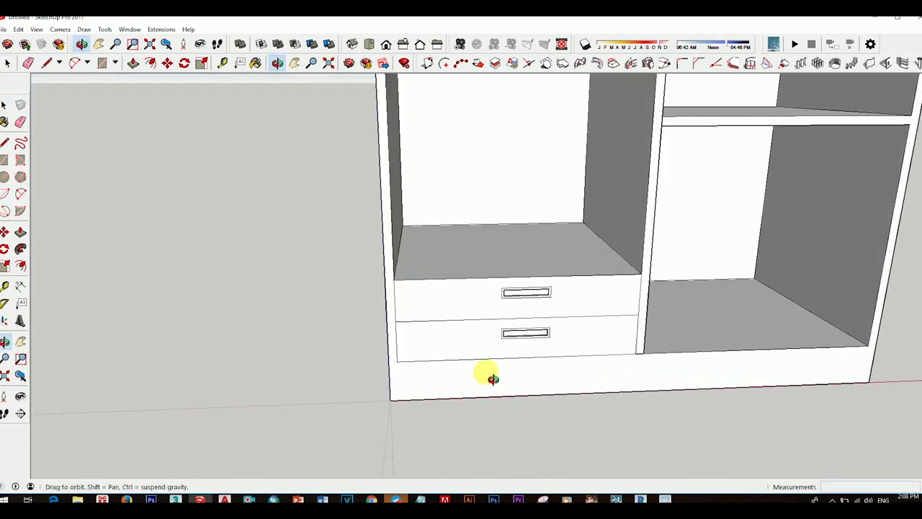
{"action": "mouse_move", "coordinate": [492, 378]}
{"action": "middle_mouse_down"}
{"action": "mouse_move", "coordinate": [442, 374]}
{"action": "mouse_move", "coordinate": [278, 437]}
{"action": "mouse_move", "coordinate": [285, 442]}
{"action": "mouse_move", "coordinate": [489, 323]}
{"action": "mouse_move", "coordinate": [627, 305]}
{"action": "mouse_move", "coordinate": [641, 362]}
{"action": "mouse_move", "coordinate": [348, 374]}
{"action": "mouse_move", "coordinate": [439, 404]}
{"action": "mouse_move", "coordinate": [385, 237]}
{"action": "mouse_move", "coordinate": [430, 319]}
{"action": "mouse_move", "coordinate": [415, 338]}
{"action": "mouse_move", "coordinate": [488, 304]}
{"action": "middle_mouse_up"}
Pull the top drawer front 20 mm forward of the cabinet frame.
{"action": "scroll", "coordinate": [469, 310], "scroll_direction": "up", "scroll_amount": 2}
{"action": "scroll", "coordinate": [494, 312], "scroll_direction": "up", "scroll_amount": 2}
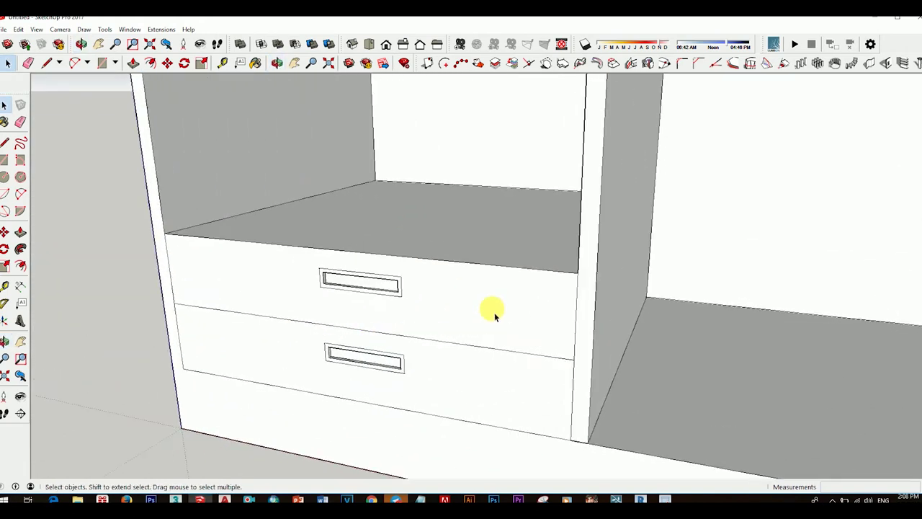
{"action": "left_click", "coordinate": [494, 312]}
{"action": "key", "text": "p"}
{"action": "left_click_drag", "start_coordinate": [494, 312], "coordinate": [513, 301]}
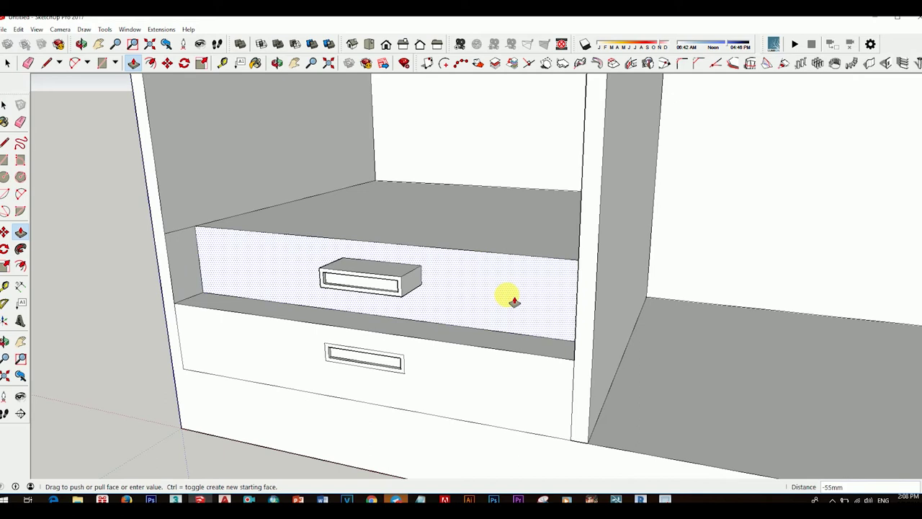
{"action": "type", "text": "20"}
{"action": "key", "text": "Return"}
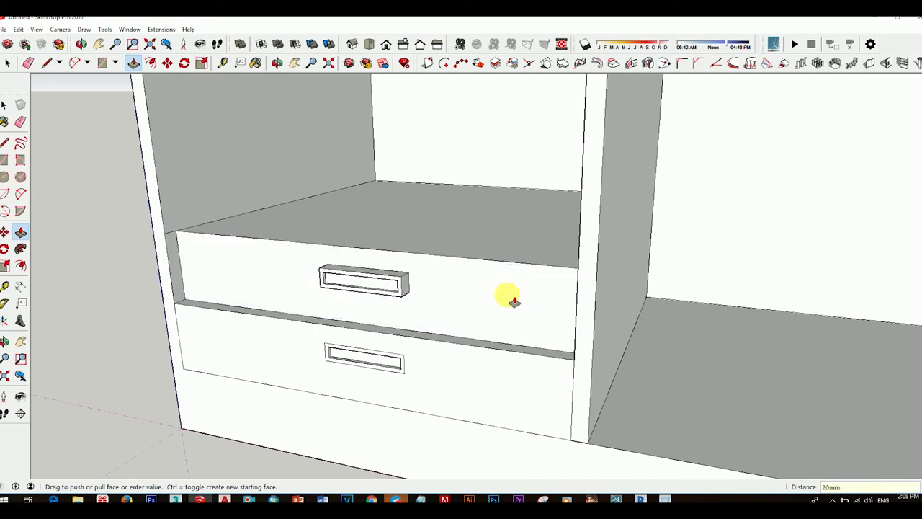
Finish the top drawer front pull and repeat the same 20 mm pull on the lower drawer front.
{"action": "middle_click_drag", "start_coordinate": [504, 299], "coordinate": [380, 271]}
{"action": "scroll", "coordinate": [397, 295], "scroll_direction": "up", "scroll_amount": 2}
{"action": "scroll", "coordinate": [410, 292], "scroll_direction": "up", "scroll_amount": 2}
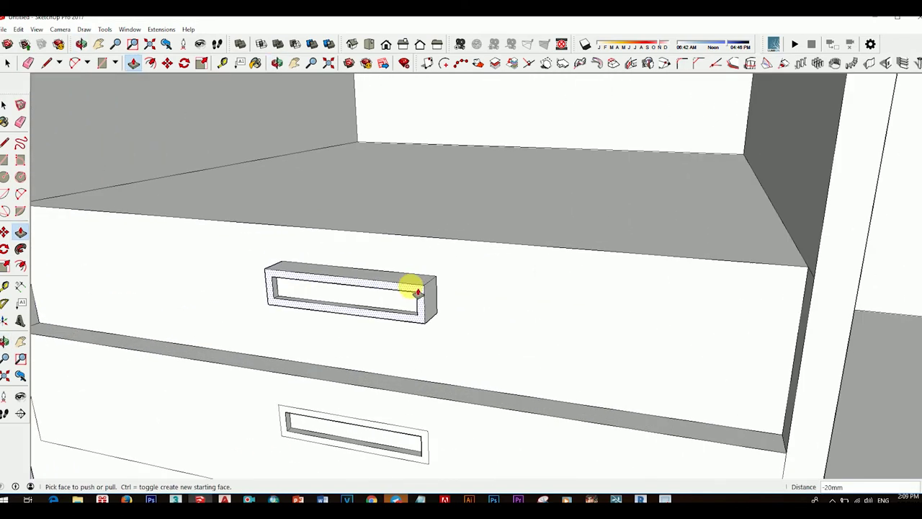
{"action": "left_click", "coordinate": [422, 311]}
{"action": "left_click", "coordinate": [418, 299]}
{"action": "scroll", "coordinate": [411, 329], "scroll_direction": "down", "scroll_amount": 3}
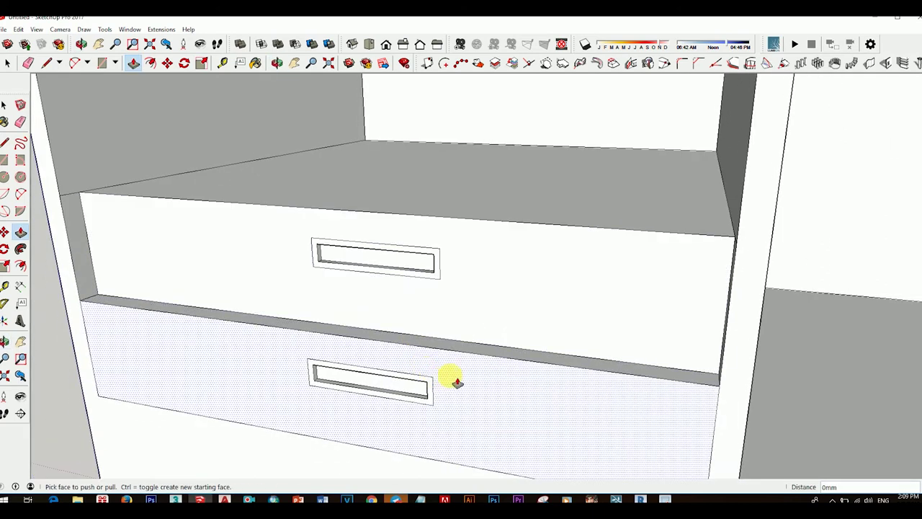
{"action": "double_click", "coordinate": [425, 381]}
Orbit to the cabinet's right side to inspect the projecting drawer fronts.
{"action": "scroll", "coordinate": [432, 389], "scroll_direction": "up", "scroll_amount": 2}
{"action": "scroll", "coordinate": [428, 394], "scroll_direction": "down", "scroll_amount": 3}
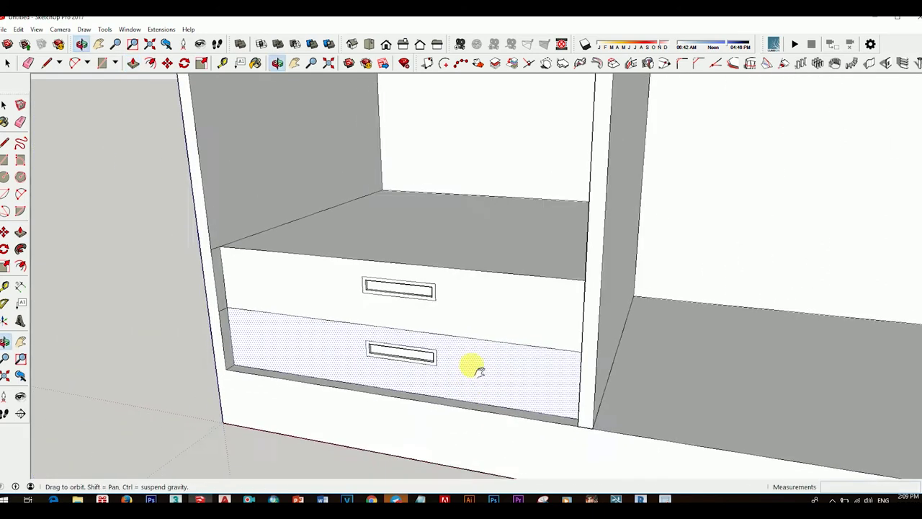
{"action": "middle_click_drag", "start_coordinate": [473, 367], "coordinate": [248, 298]}
{"action": "key", "text": "e"}
{"action": "scroll", "coordinate": [316, 216], "scroll_direction": "up", "scroll_amount": 3}
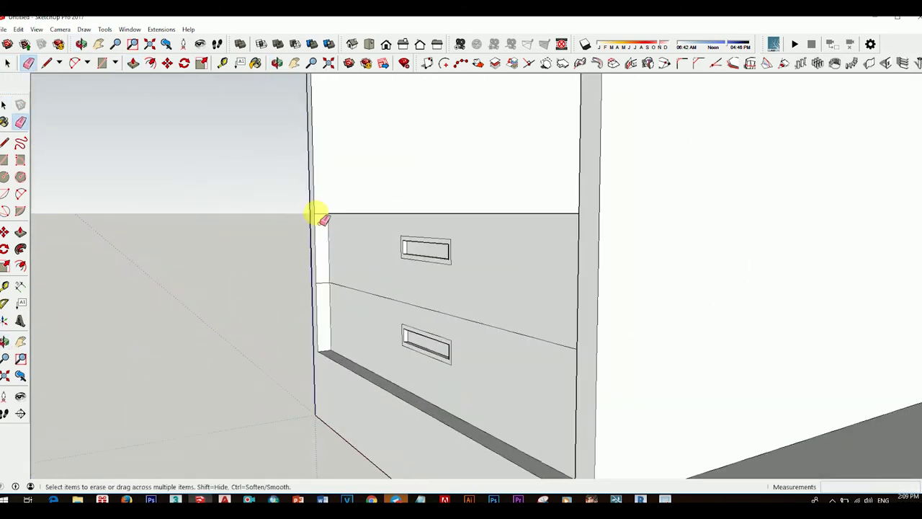
{"action": "scroll", "coordinate": [324, 290], "scroll_direction": "down", "scroll_amount": 3}
{"action": "middle_click_drag", "start_coordinate": [473, 325], "coordinate": [724, 381]}
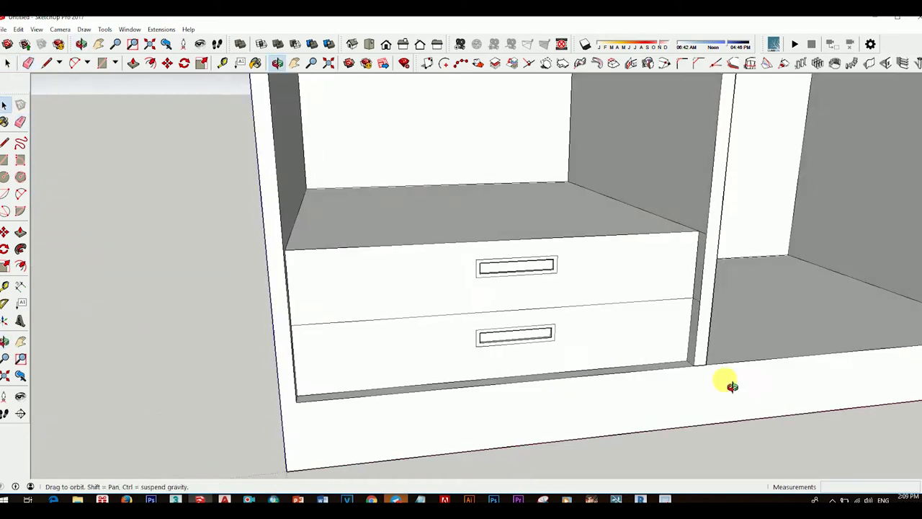
{"action": "key", "text": "space"}
{"action": "scroll", "coordinate": [680, 216], "scroll_direction": "up", "scroll_amount": 4}
{"action": "key", "text": "e"}
{"action": "key", "text": "space"}
{"action": "middle_click_drag", "start_coordinate": [654, 199], "coordinate": [655, 322]}
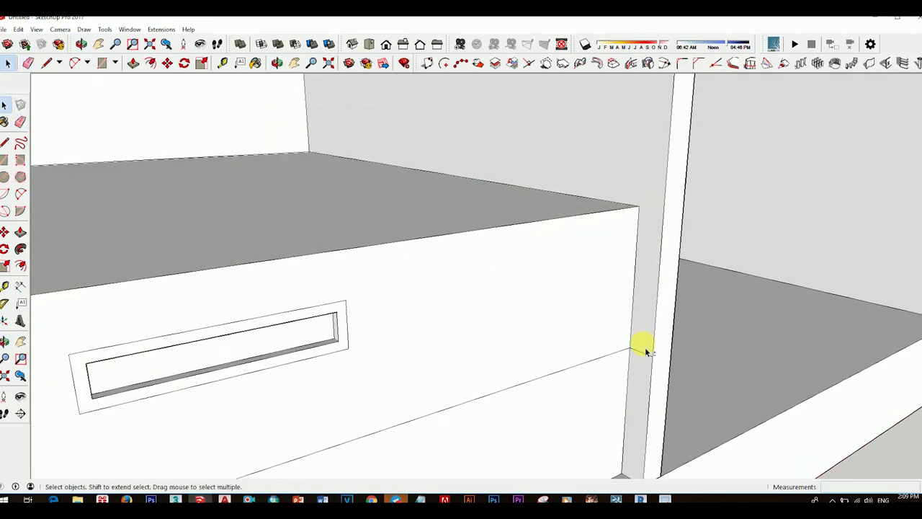
{"action": "key", "text": "space"}
Zoom out and orbit to a front view of the whole tall two-bay cabinet.
{"action": "scroll", "coordinate": [587, 288], "scroll_direction": "down", "scroll_amount": 4}
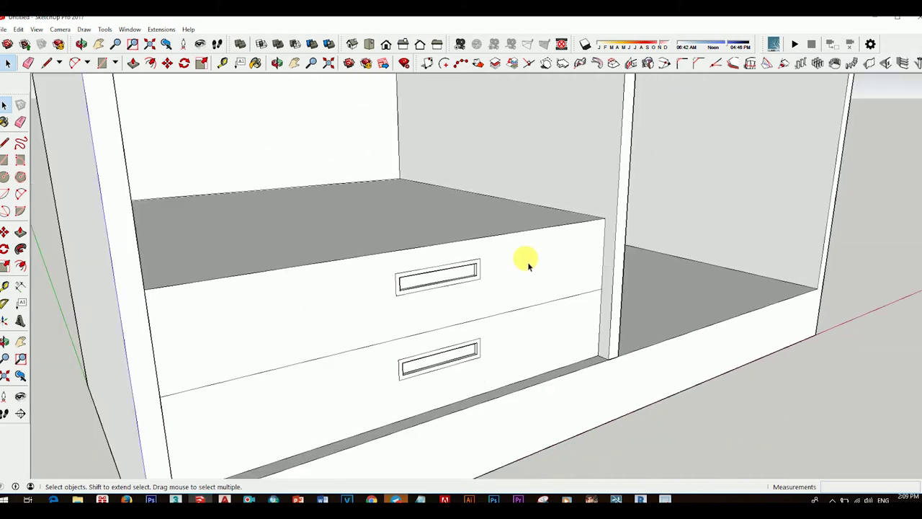
{"action": "scroll", "coordinate": [541, 262], "scroll_direction": "up", "scroll_amount": 2}
{"action": "scroll", "coordinate": [524, 312], "scroll_direction": "down", "scroll_amount": 2}
{"action": "scroll", "coordinate": [511, 263], "scroll_direction": "down", "scroll_amount": 2}
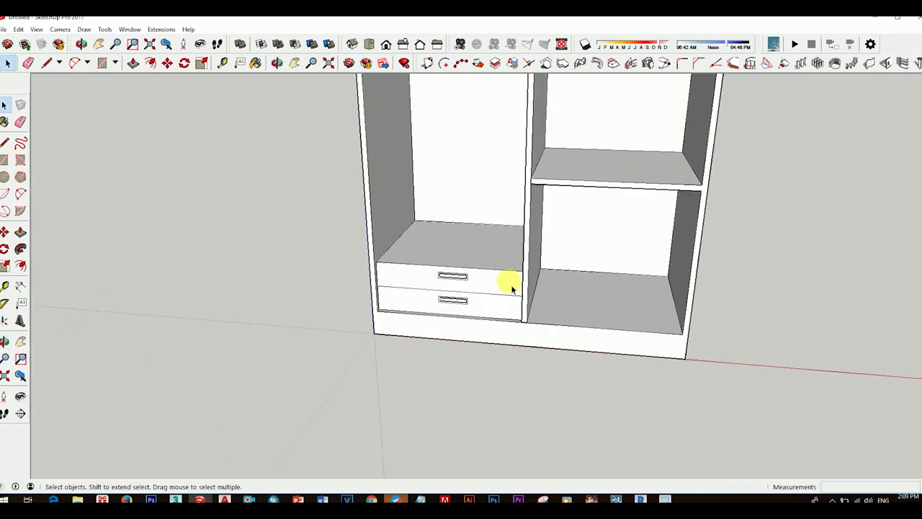
{"action": "scroll", "coordinate": [511, 281], "scroll_direction": "down", "scroll_amount": 2}
{"action": "mouse_move", "coordinate": [531, 255]}
{"action": "middle_mouse_down"}
{"action": "mouse_move", "coordinate": [527, 355]}
{"action": "mouse_move", "coordinate": [503, 284]}
{"action": "middle_mouse_up"}
{"action": "scroll", "coordinate": [506, 333], "scroll_direction": "down", "scroll_amount": 2}
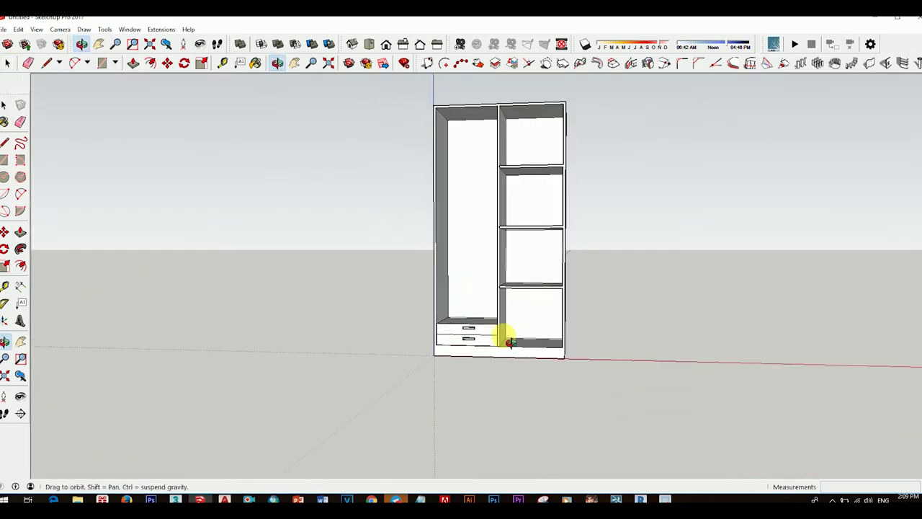
{"action": "mouse_move", "coordinate": [506, 334]}
{"action": "middle_mouse_down"}
{"action": "mouse_move", "coordinate": [646, 367]}
{"action": "mouse_move", "coordinate": [520, 344]}
{"action": "mouse_move", "coordinate": [480, 354]}
{"action": "mouse_move", "coordinate": [396, 319]}
{"action": "mouse_move", "coordinate": [375, 362]}
{"action": "middle_mouse_up"}
{"action": "scroll", "coordinate": [520, 344], "scroll_direction": "up", "scroll_amount": 2}
Add a tape-measure guide down from the cabinet's top-left inner corner to position the rail.
{"action": "scroll", "coordinate": [468, 138], "scroll_direction": "up", "scroll_amount": 3}
{"action": "mouse_move", "coordinate": [469, 137]}
{"action": "middle_mouse_down"}
{"action": "mouse_move", "coordinate": [506, 222]}
{"action": "mouse_move", "coordinate": [543, 198]}
{"action": "middle_mouse_up"}
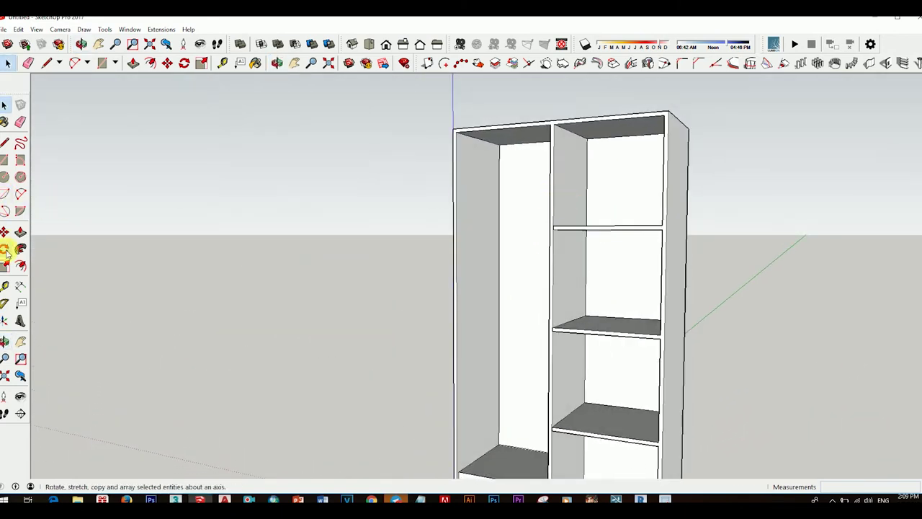
{"action": "key", "text": "t"}
{"action": "scroll", "coordinate": [469, 137], "scroll_direction": "up", "scroll_amount": 2}
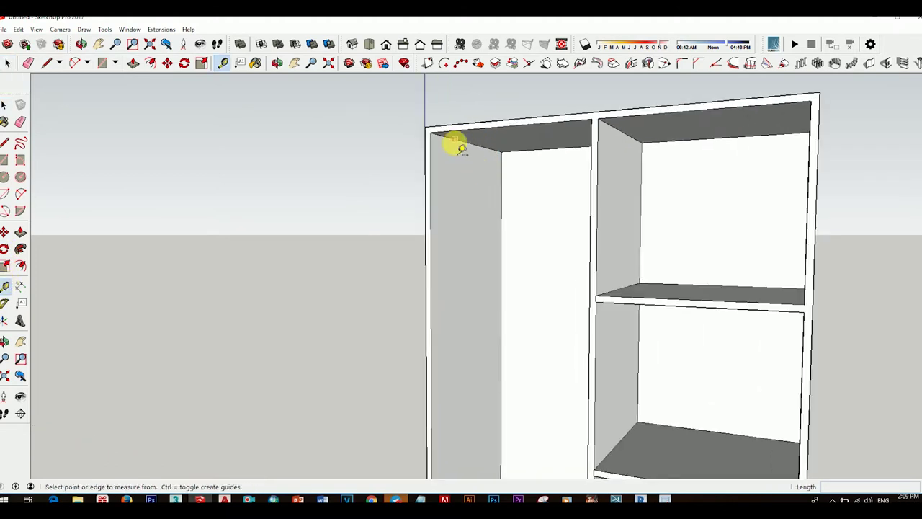
{"action": "left_click", "coordinate": [456, 139]}
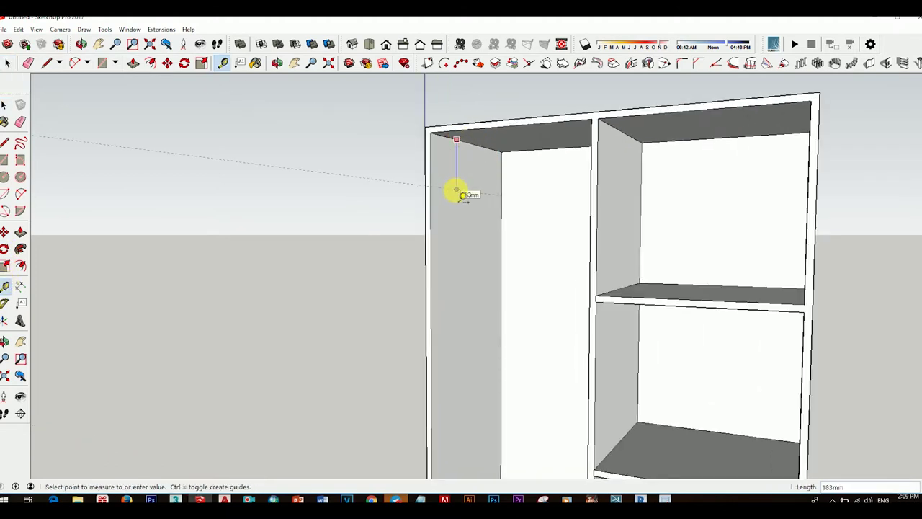
{"action": "scroll", "coordinate": [529, 229], "scroll_direction": "down", "scroll_amount": 3}
{"action": "mouse_move", "coordinate": [529, 229]}
{"action": "middle_mouse_down"}
{"action": "mouse_move", "coordinate": [634, 223]}
{"action": "mouse_move", "coordinate": [497, 232]}
{"action": "mouse_move", "coordinate": [474, 253]}
{"action": "middle_mouse_up"}
{"action": "scroll", "coordinate": [497, 233], "scroll_direction": "up", "scroll_amount": 4}
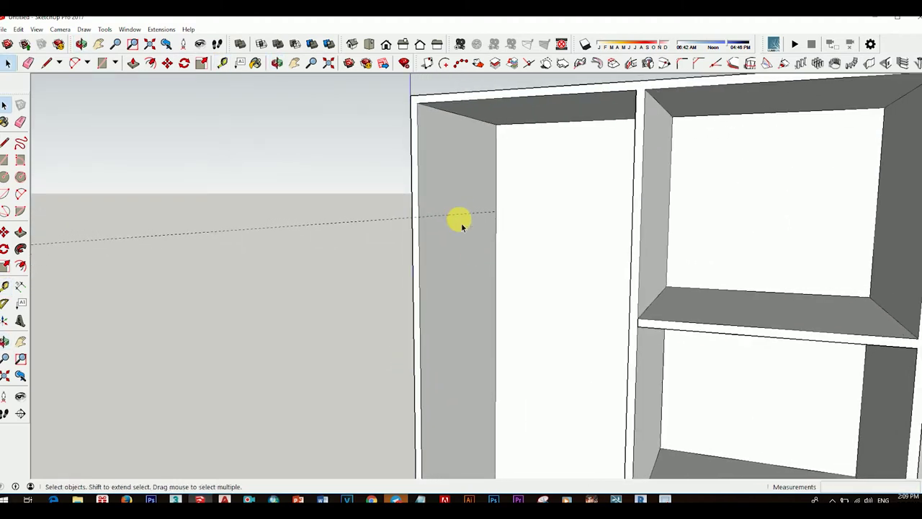
Draw a small circle on the guide line as the hanging rail's cross-section.
{"action": "key", "text": "c"}
{"action": "scroll", "coordinate": [458, 220], "scroll_direction": "up", "scroll_amount": 2}
{"action": "scroll", "coordinate": [457, 216], "scroll_direction": "up", "scroll_amount": 1}
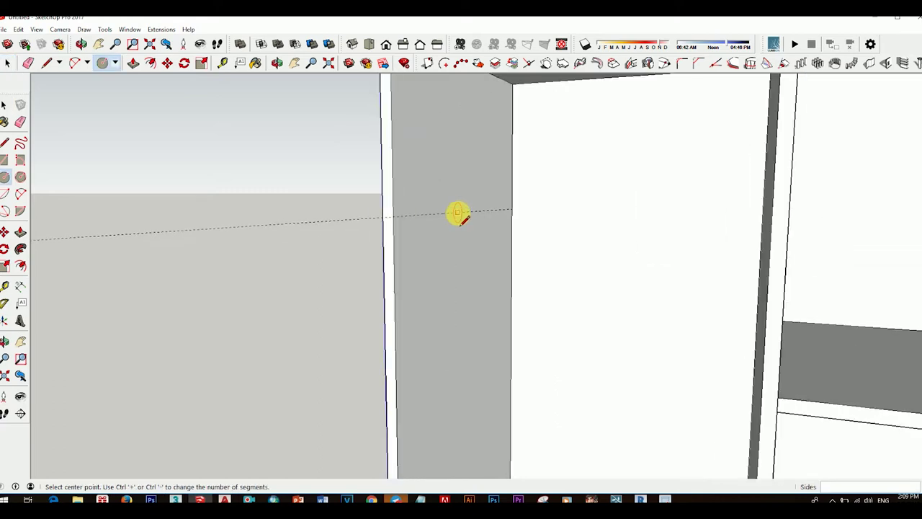
{"action": "left_click", "coordinate": [457, 212]}
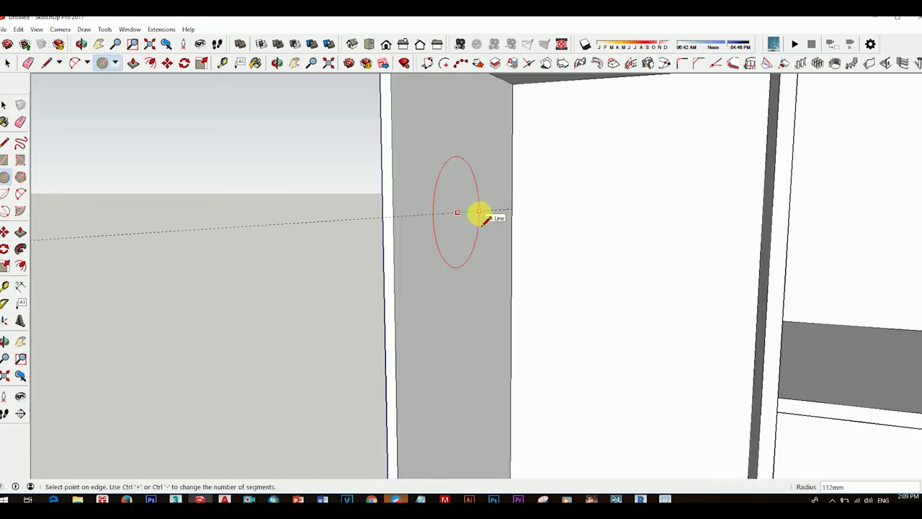
{"action": "left_click", "coordinate": [461, 216]}
{"action": "key", "text": "space"}
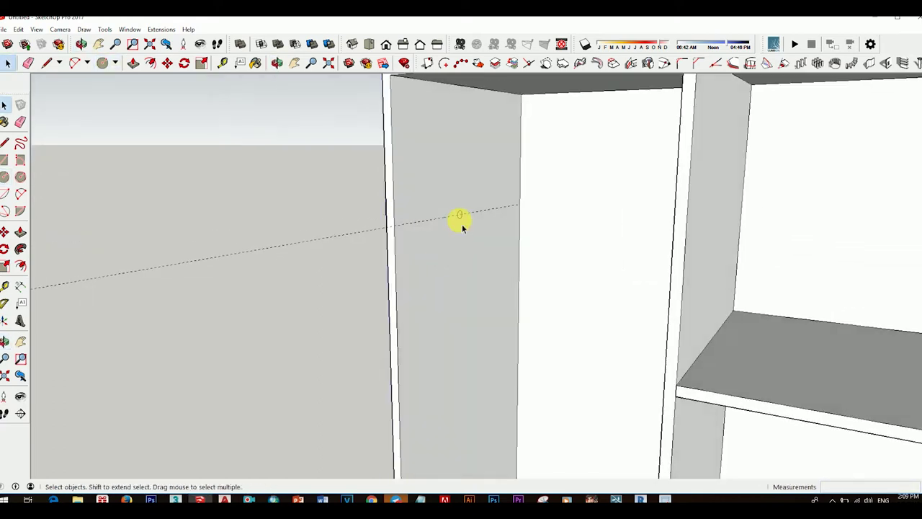
Extrude the circle across the left compartment into a cylindrical hanging rail.
{"action": "scroll", "coordinate": [480, 226], "scroll_direction": "up", "scroll_amount": 3}
{"action": "scroll", "coordinate": [480, 229], "scroll_direction": "up", "scroll_amount": 1}
{"action": "key", "text": "p"}
{"action": "left_click", "coordinate": [463, 218]}
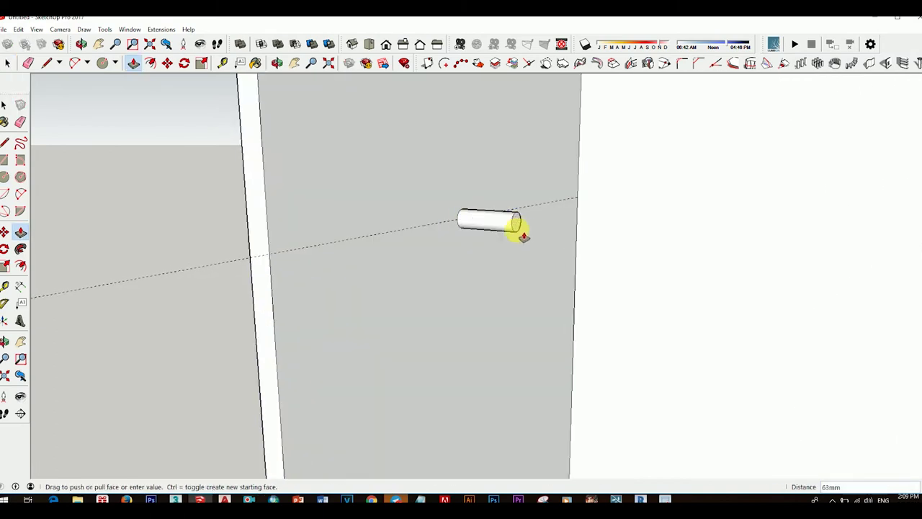
{"action": "scroll", "coordinate": [515, 229], "scroll_direction": "down", "scroll_amount": 1}
{"action": "scroll", "coordinate": [512, 241], "scroll_direction": "down", "scroll_amount": 2}
{"action": "scroll", "coordinate": [504, 249], "scroll_direction": "down", "scroll_amount": 3}
{"action": "middle_click_drag", "start_coordinate": [502, 255], "coordinate": [603, 243]}
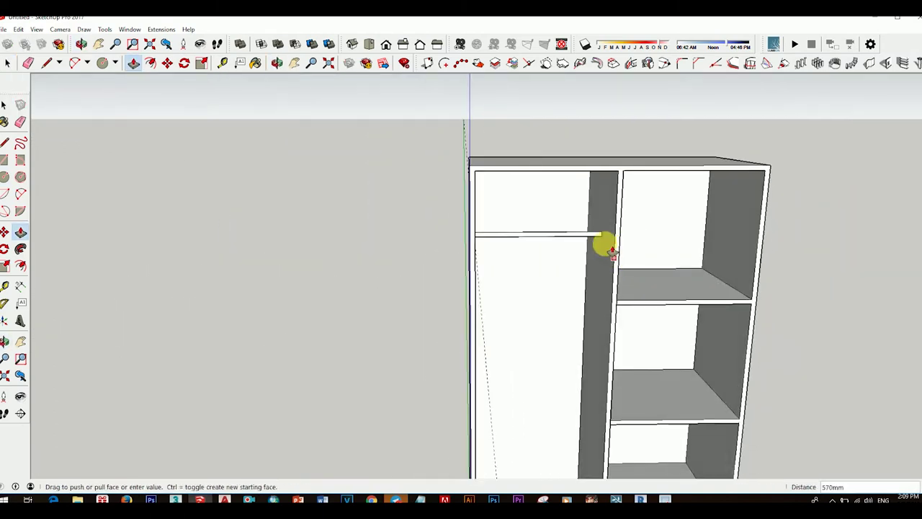
{"action": "scroll", "coordinate": [619, 239], "scroll_direction": "up", "scroll_amount": 3}
{"action": "left_click", "coordinate": [631, 225]}
{"action": "key", "text": "space"}
Orbit to view the wardrobe with its new rail from above.
{"action": "scroll", "coordinate": [504, 233], "scroll_direction": "down", "scroll_amount": 2}
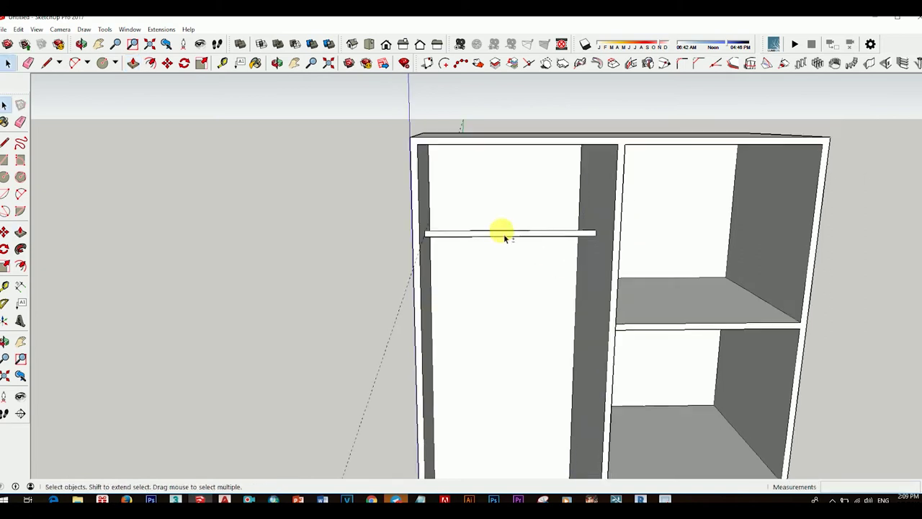
{"action": "mouse_move", "coordinate": [504, 233]}
{"action": "middle_mouse_down"}
{"action": "mouse_move", "coordinate": [500, 319]}
{"action": "mouse_move", "coordinate": [477, 274]}
{"action": "mouse_move", "coordinate": [572, 252]}
{"action": "mouse_move", "coordinate": [487, 316]}
{"action": "middle_mouse_up"}
{"action": "scroll", "coordinate": [476, 274], "scroll_direction": "down", "scroll_amount": 3}
{"action": "key", "text": "e"}
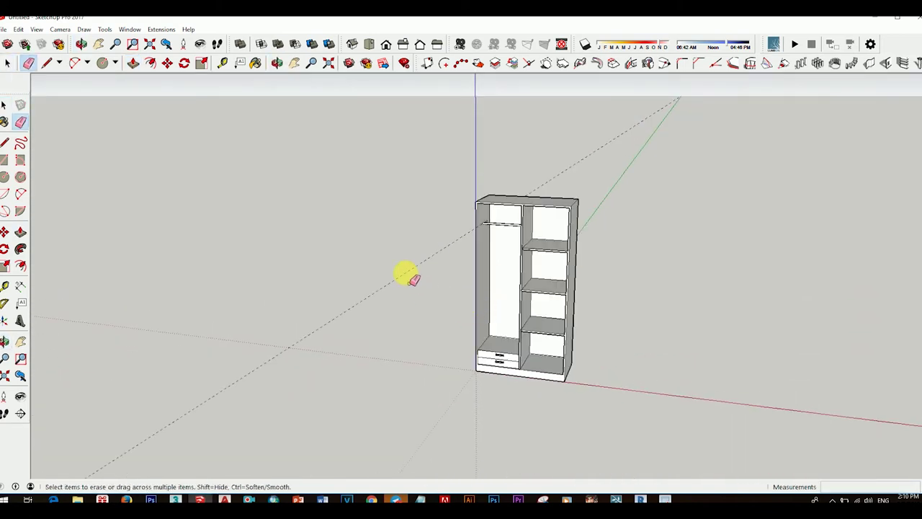
{"action": "mouse_move", "coordinate": [410, 273]}
{"action": "middle_mouse_down"}
{"action": "mouse_move", "coordinate": [555, 319]}
{"action": "mouse_move", "coordinate": [568, 309]}
{"action": "mouse_move", "coordinate": [559, 325]}
{"action": "mouse_move", "coordinate": [451, 367]}
{"action": "mouse_move", "coordinate": [519, 379]}
{"action": "mouse_move", "coordinate": [497, 324]}
{"action": "middle_mouse_up"}
Window-select the entire wardrobe and make it a single group.
{"action": "left_click_drag", "start_coordinate": [391, 113], "coordinate": [662, 427]}
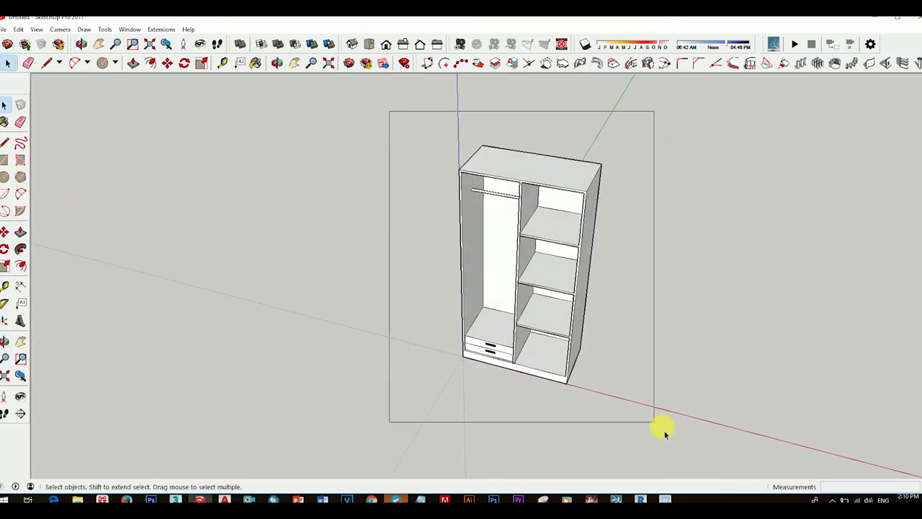
{"action": "right_click", "coordinate": [562, 184]}
{"action": "left_click", "coordinate": [607, 113]}
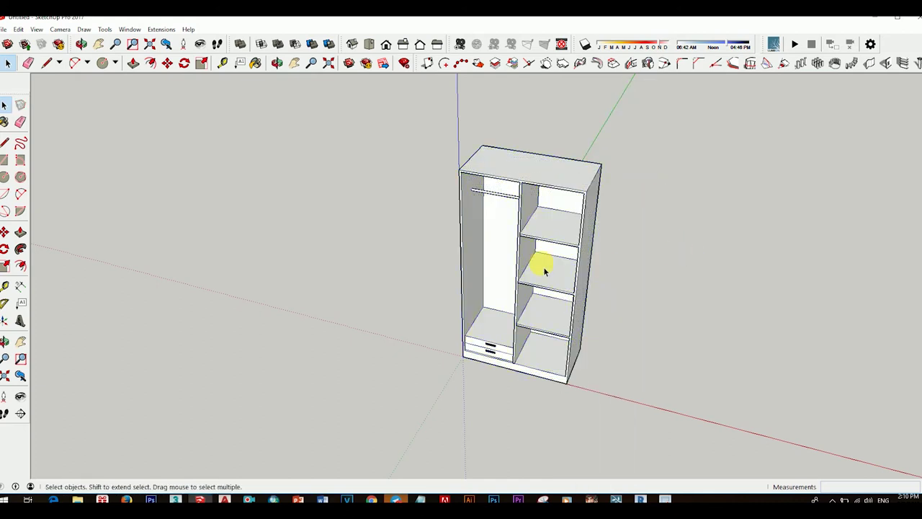
Orbit and zoom to view the grouped wardrobe from the front and left.
{"action": "mouse_move", "coordinate": [540, 262]}
{"action": "middle_mouse_down"}
{"action": "mouse_move", "coordinate": [533, 322]}
{"action": "mouse_move", "coordinate": [531, 249]}
{"action": "mouse_move", "coordinate": [567, 302]}
{"action": "middle_mouse_up"}
{"action": "scroll", "coordinate": [552, 261], "scroll_direction": "up", "scroll_amount": 3}
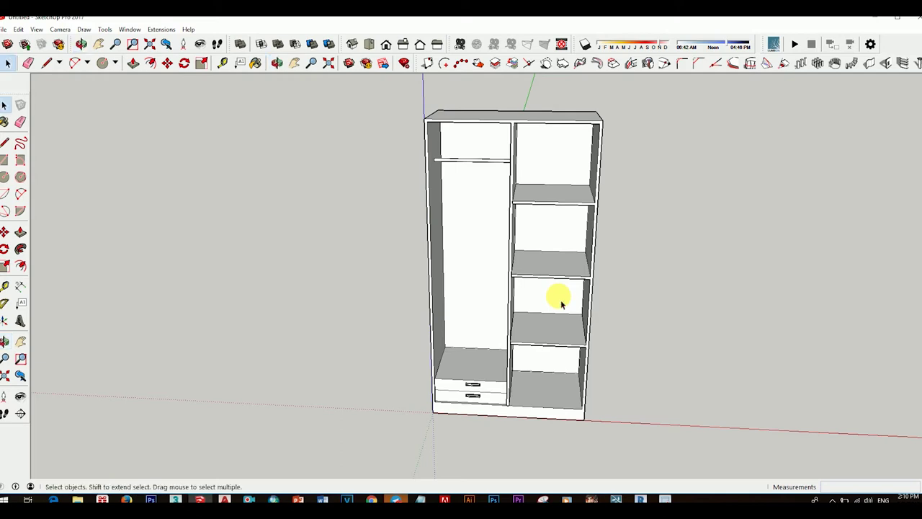
{"action": "scroll", "coordinate": [469, 418], "scroll_direction": "up", "scroll_amount": 2}
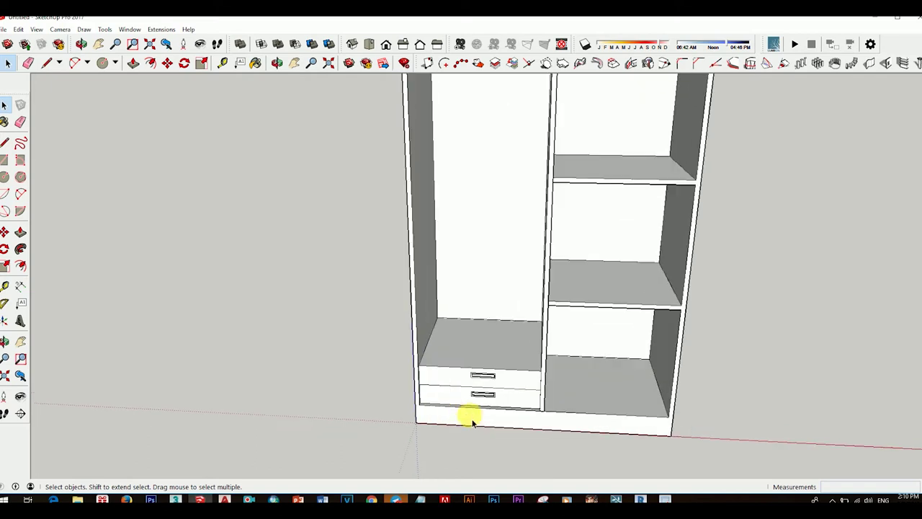
{"action": "mouse_move", "coordinate": [469, 417]}
{"action": "middle_mouse_down"}
{"action": "mouse_move", "coordinate": [356, 426]}
{"action": "mouse_move", "coordinate": [505, 391]}
{"action": "mouse_move", "coordinate": [478, 420]}
{"action": "middle_mouse_up"}
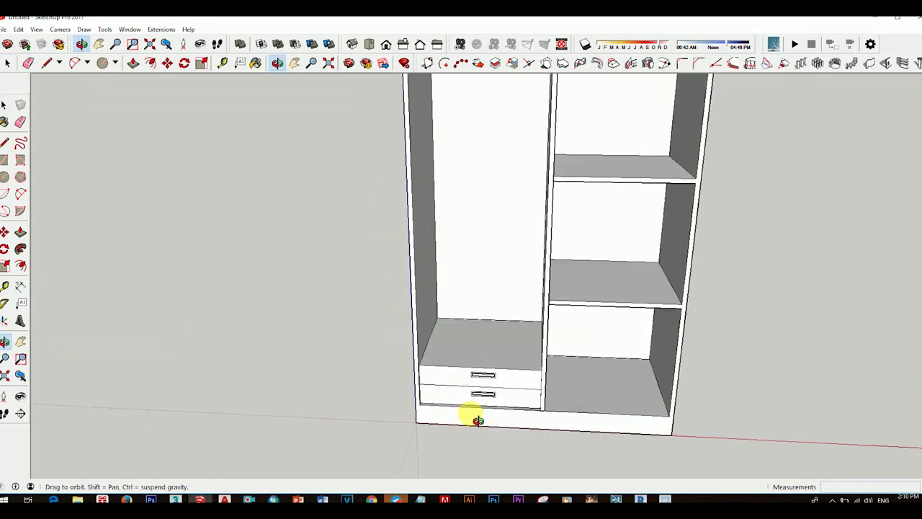
{"action": "mouse_move", "coordinate": [478, 419]}
{"action": "middle_mouse_down"}
{"action": "mouse_move", "coordinate": [497, 418]}
{"action": "mouse_move", "coordinate": [597, 278]}
{"action": "middle_mouse_up"}
{"action": "scroll", "coordinate": [607, 293], "scroll_direction": "up", "scroll_amount": 2}
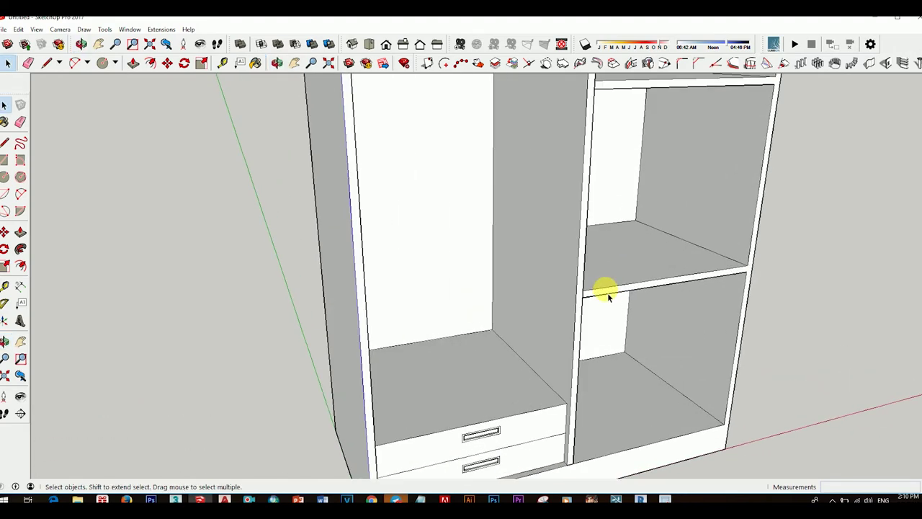
Inside the wardrobe group, draw a line along the middle shelf's front edge.
{"action": "double_click", "coordinate": [618, 297]}
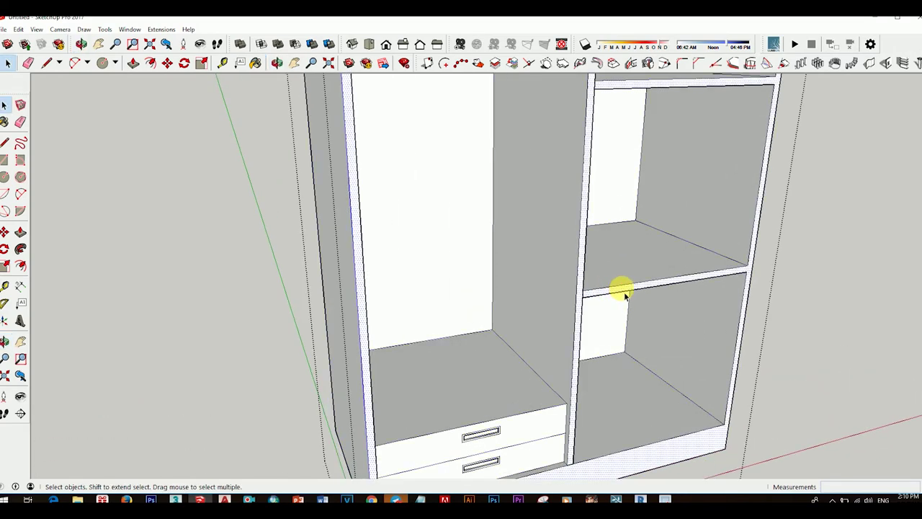
{"action": "left_click", "coordinate": [667, 291]}
{"action": "key", "text": "l"}
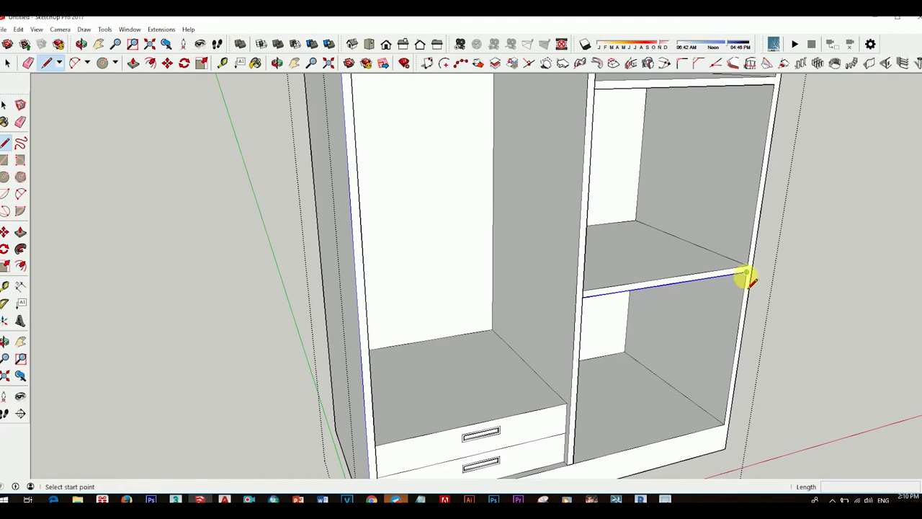
{"action": "left_click", "coordinate": [746, 269]}
{"action": "scroll", "coordinate": [727, 217], "scroll_direction": "down", "scroll_amount": 3}
{"action": "scroll", "coordinate": [699, 223], "scroll_direction": "up", "scroll_amount": 3}
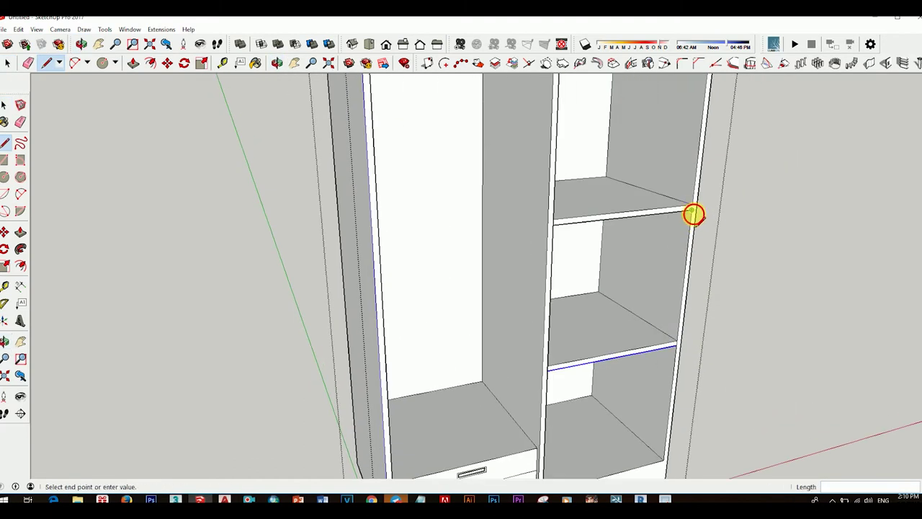
{"action": "left_click", "coordinate": [692, 207]}
{"action": "mouse_move", "coordinate": [692, 206]}
{"action": "middle_mouse_down"}
{"action": "mouse_move", "coordinate": [654, 257]}
{"action": "mouse_move", "coordinate": [659, 148]}
{"action": "middle_mouse_up"}
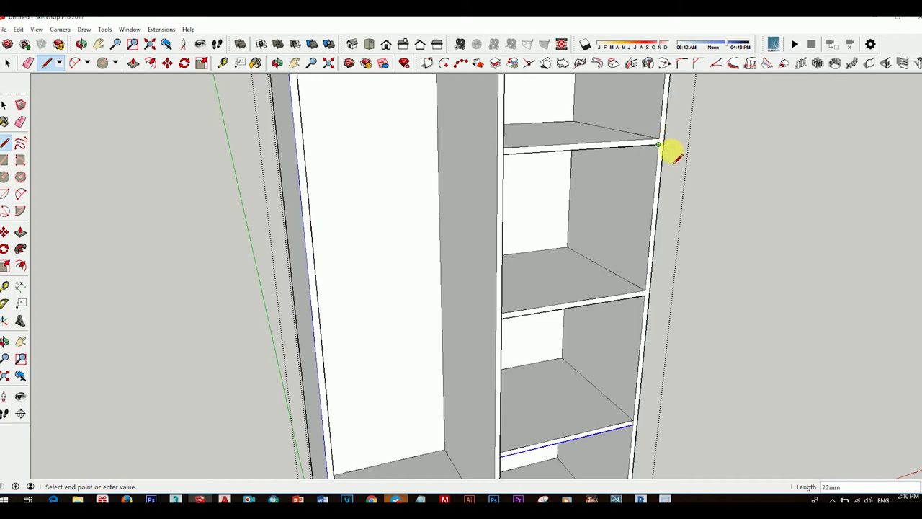
{"action": "scroll", "coordinate": [670, 152], "scroll_direction": "up", "scroll_amount": 3}
{"action": "scroll", "coordinate": [658, 160], "scroll_direction": "down", "scroll_amount": 2}
{"action": "key", "text": "space"}
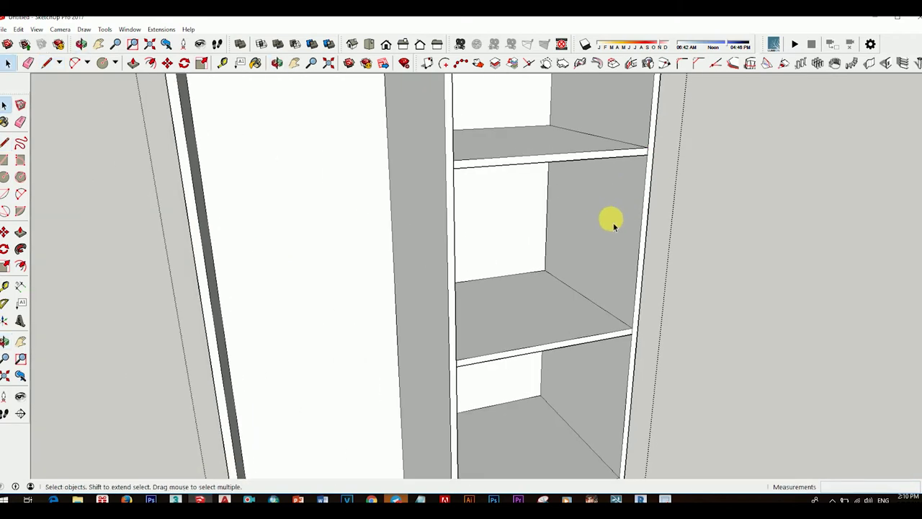
Push the shelf face back 20mm.
{"action": "key", "text": "p"}
{"action": "scroll", "coordinate": [605, 160], "scroll_direction": "up", "scroll_amount": 2}
{"action": "left_click_drag", "start_coordinate": [604, 159], "coordinate": [587, 157]}
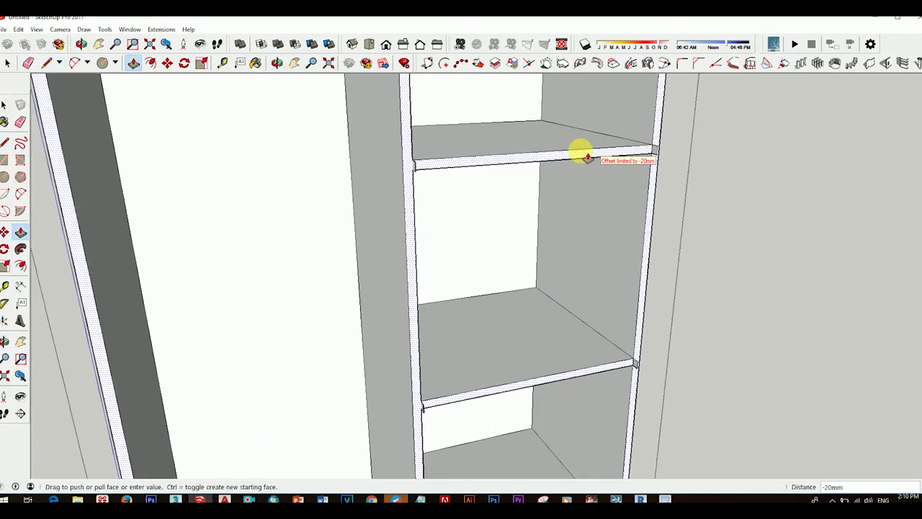
{"action": "mouse_move", "coordinate": [587, 157]}
{"action": "middle_mouse_down"}
{"action": "mouse_move", "coordinate": [325, 208]}
{"action": "mouse_move", "coordinate": [472, 312]}
{"action": "mouse_move", "coordinate": [540, 288]}
{"action": "middle_mouse_up"}
{"action": "scroll", "coordinate": [537, 350], "scroll_direction": "up", "scroll_amount": 3}
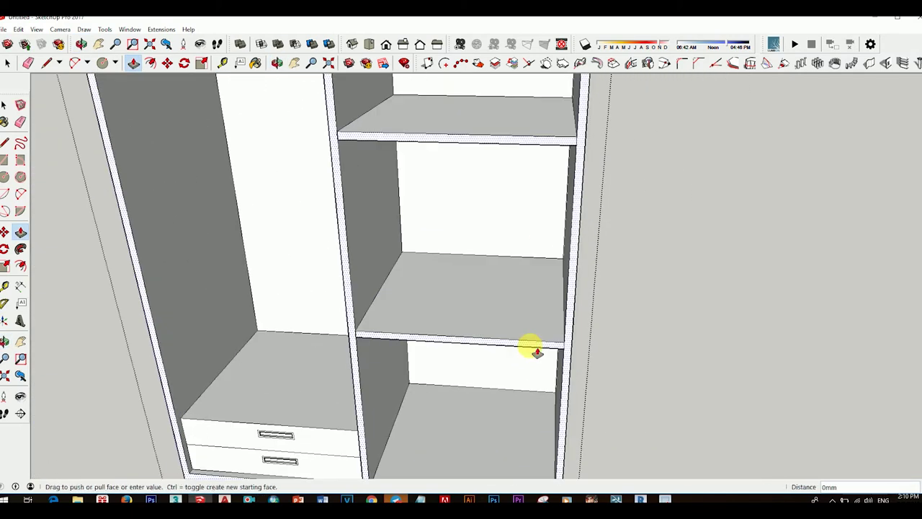
{"action": "key", "text": "space"}
Select the shelf and post faces at their junction and start a line there.
{"action": "scroll", "coordinate": [351, 345], "scroll_direction": "up", "scroll_amount": 3}
{"action": "scroll", "coordinate": [364, 333], "scroll_direction": "up", "scroll_amount": 1}
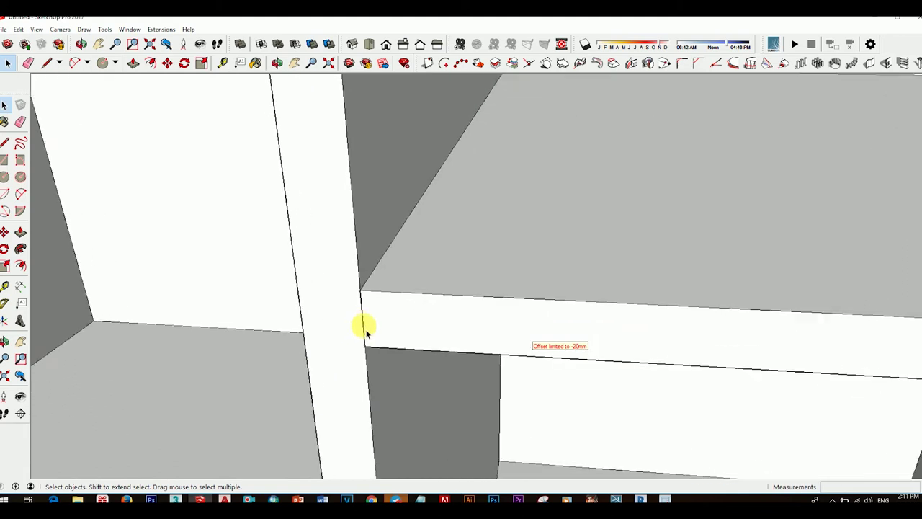
{"action": "mouse_move", "coordinate": [365, 330]}
{"action": "middle_mouse_down"}
{"action": "mouse_move", "coordinate": [247, 278]}
{"action": "mouse_move", "coordinate": [426, 315]}
{"action": "middle_mouse_up"}
{"action": "left_click", "coordinate": [424, 326]}
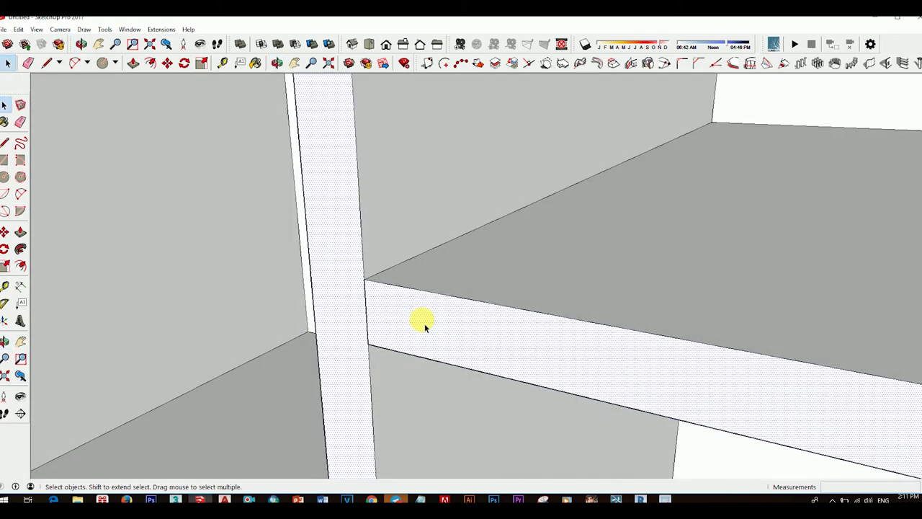
{"action": "key", "text": "l"}
{"action": "scroll", "coordinate": [366, 345], "scroll_direction": "up", "scroll_amount": 2}
{"action": "middle_click_drag", "start_coordinate": [366, 346], "coordinate": [376, 448]}
{"action": "scroll", "coordinate": [389, 325], "scroll_direction": "up", "scroll_amount": 2}
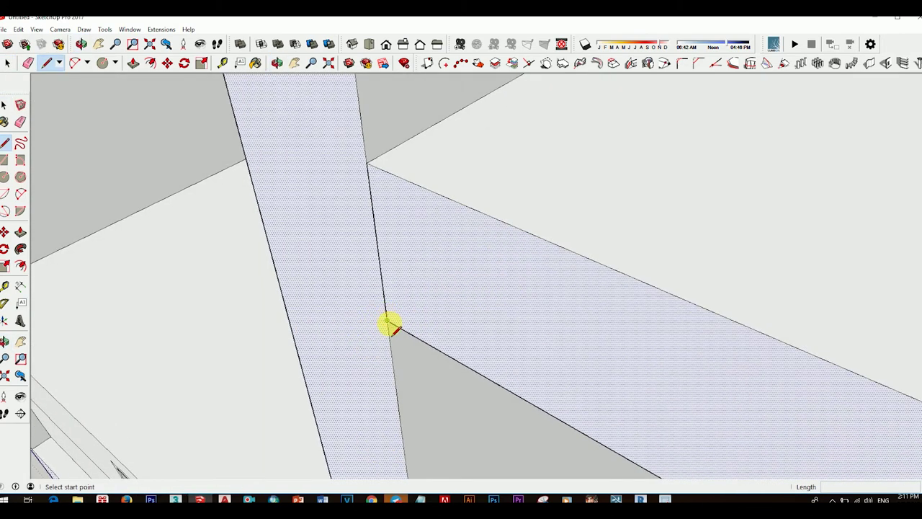
{"action": "scroll", "coordinate": [387, 324], "scroll_direction": "up", "scroll_amount": 2}
{"action": "scroll", "coordinate": [469, 274], "scroll_direction": "down", "scroll_amount": 2}
{"action": "scroll", "coordinate": [483, 247], "scroll_direction": "down", "scroll_amount": 1}
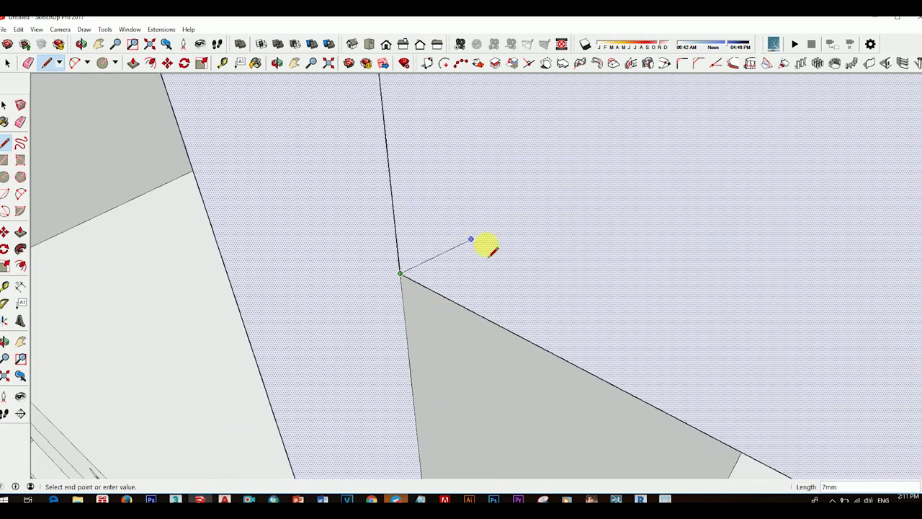
{"action": "scroll", "coordinate": [476, 247], "scroll_direction": "down", "scroll_amount": 3}
Close the line across the shelf corner to form a new shelf face.
{"action": "middle_click_drag", "start_coordinate": [473, 247], "coordinate": [502, 185]}
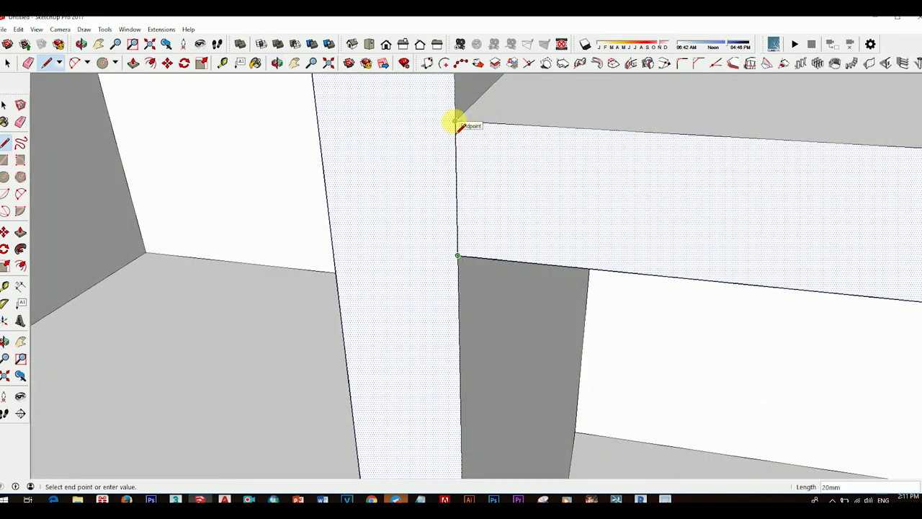
{"action": "middle_click_drag", "start_coordinate": [456, 122], "coordinate": [520, 261]}
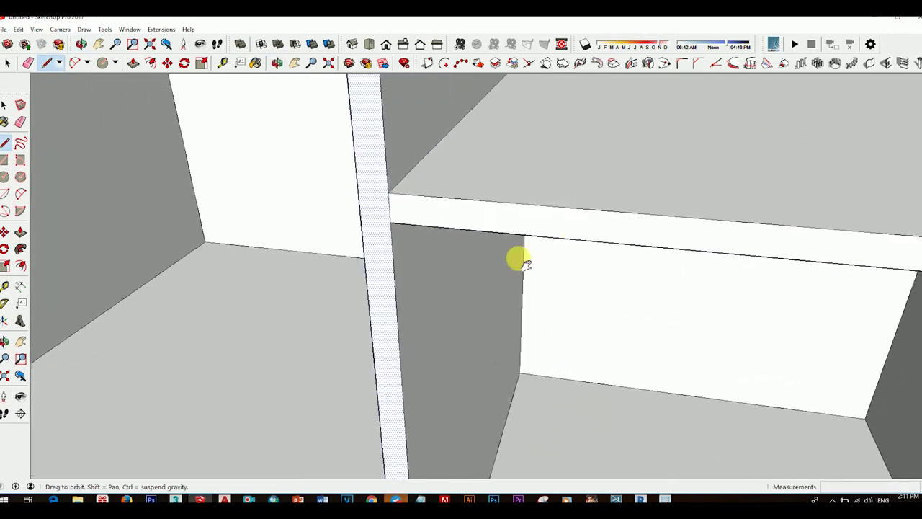
{"action": "scroll", "coordinate": [457, 269], "scroll_direction": "down", "scroll_amount": 3}
{"action": "scroll", "coordinate": [445, 276], "scroll_direction": "down", "scroll_amount": 3}
{"action": "middle_click_drag", "start_coordinate": [444, 276], "coordinate": [539, 251]}
{"action": "scroll", "coordinate": [519, 160], "scroll_direction": "down", "scroll_amount": 1}
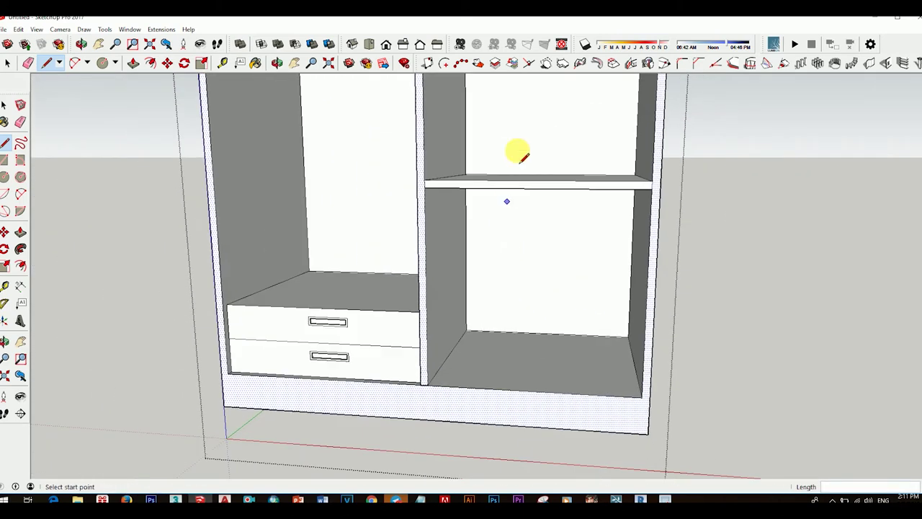
{"action": "scroll", "coordinate": [520, 160], "scroll_direction": "up", "scroll_amount": 2}
{"action": "scroll", "coordinate": [366, 181], "scroll_direction": "down", "scroll_amount": 2}
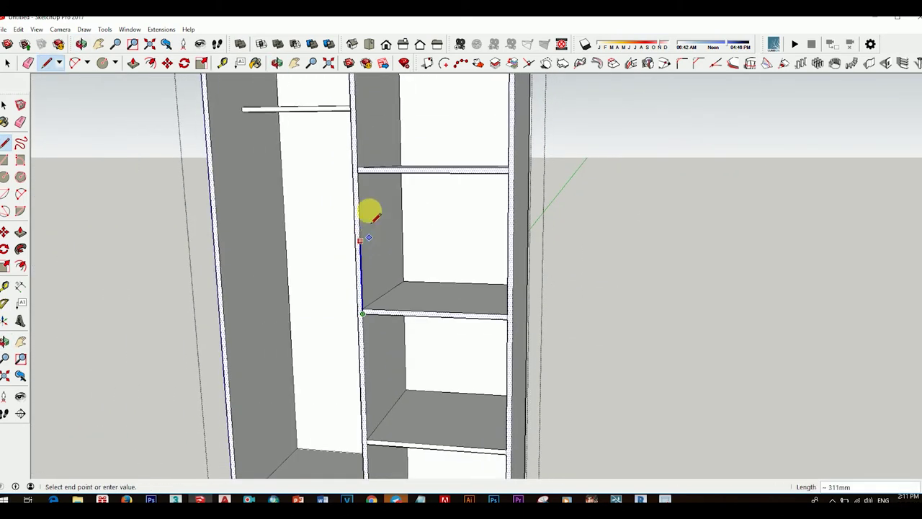
{"action": "left_click", "coordinate": [358, 170]}
{"action": "scroll", "coordinate": [377, 185], "scroll_direction": "down", "scroll_amount": 3}
{"action": "key", "text": "space"}
{"action": "scroll", "coordinate": [406, 201], "scroll_direction": "up", "scroll_amount": 2}
Erase the selected face and push the shelf face upward in its compartment.
{"action": "right_click", "coordinate": [420, 145]}
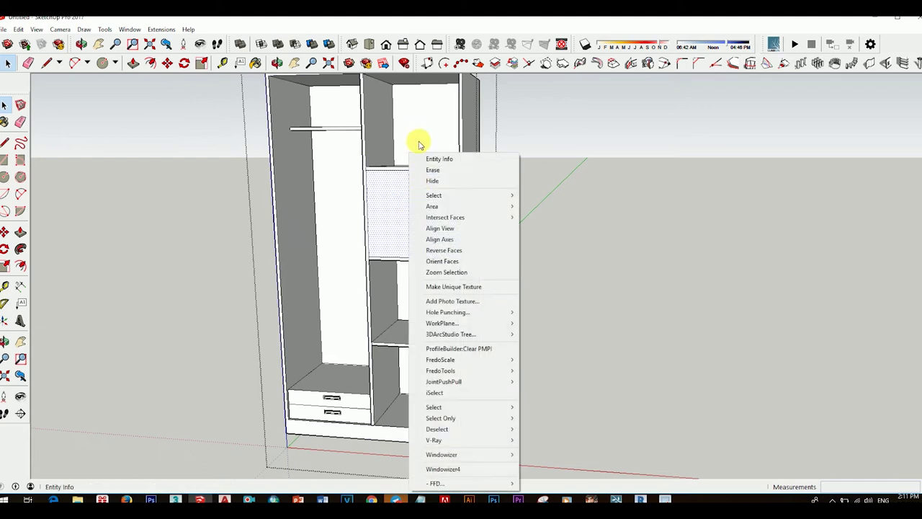
{"action": "left_click", "coordinate": [448, 180]}
{"action": "scroll", "coordinate": [450, 272], "scroll_direction": "up", "scroll_amount": 2}
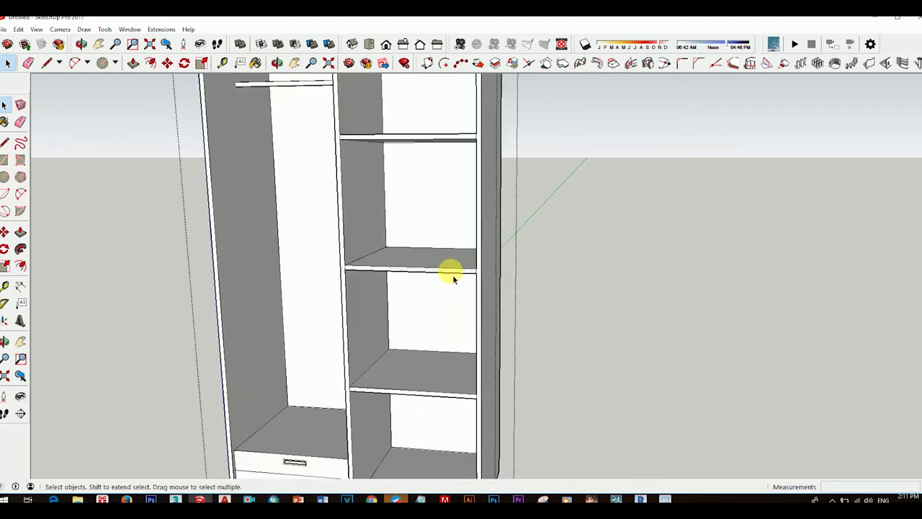
{"action": "key", "text": "p"}
{"action": "left_click_drag", "start_coordinate": [452, 274], "coordinate": [461, 261]}
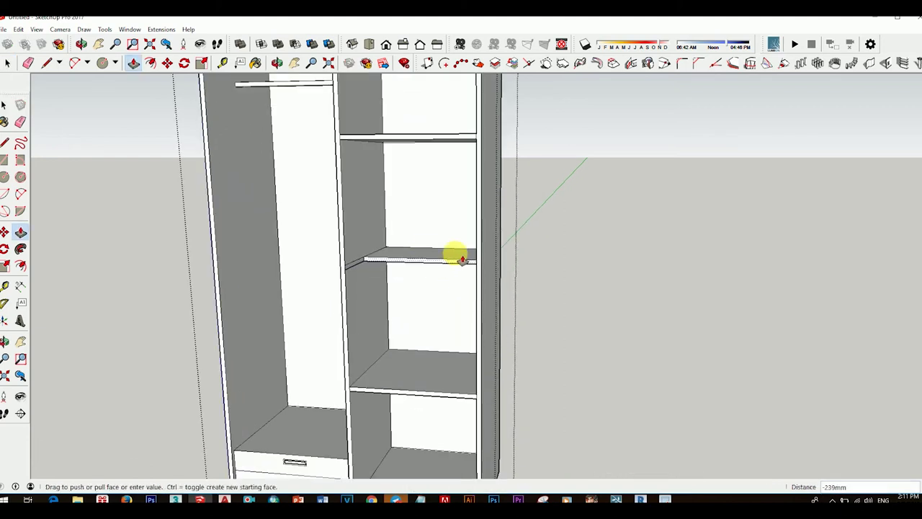
{"action": "left_click", "coordinate": [462, 259]}
{"action": "scroll", "coordinate": [425, 158], "scroll_direction": "up", "scroll_amount": 3}
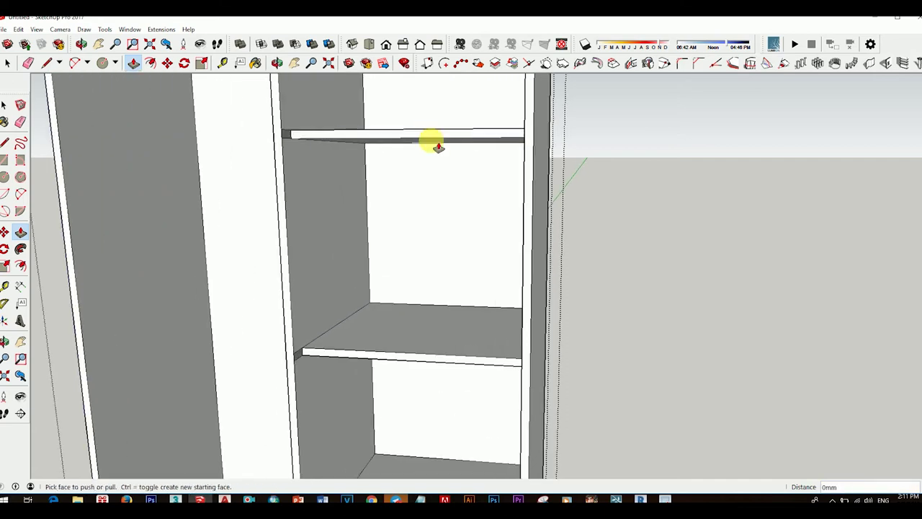
{"action": "scroll", "coordinate": [432, 144], "scroll_direction": "down", "scroll_amount": 2}
Inspect the shelf's left end with the Eraser.
{"action": "mouse_move", "coordinate": [432, 144]}
{"action": "middle_mouse_down"}
{"action": "mouse_move", "coordinate": [449, 248]}
{"action": "mouse_move", "coordinate": [422, 354]}
{"action": "mouse_move", "coordinate": [364, 365]}
{"action": "middle_mouse_up"}
{"action": "scroll", "coordinate": [428, 350], "scroll_direction": "down", "scroll_amount": 2}
{"action": "key", "text": "e"}
{"action": "scroll", "coordinate": [278, 309], "scroll_direction": "up", "scroll_amount": 2}
{"action": "scroll", "coordinate": [294, 283], "scroll_direction": "up", "scroll_amount": 2}
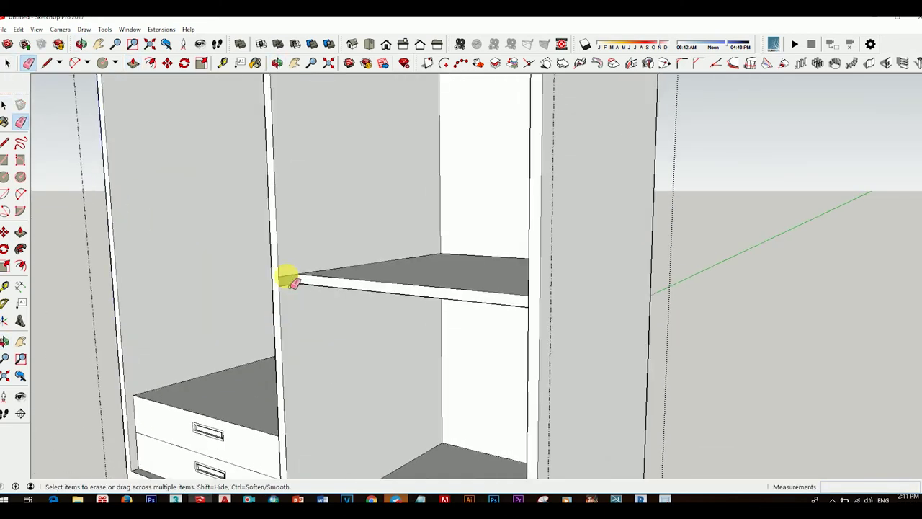
{"action": "scroll", "coordinate": [309, 294], "scroll_direction": "up", "scroll_amount": 3}
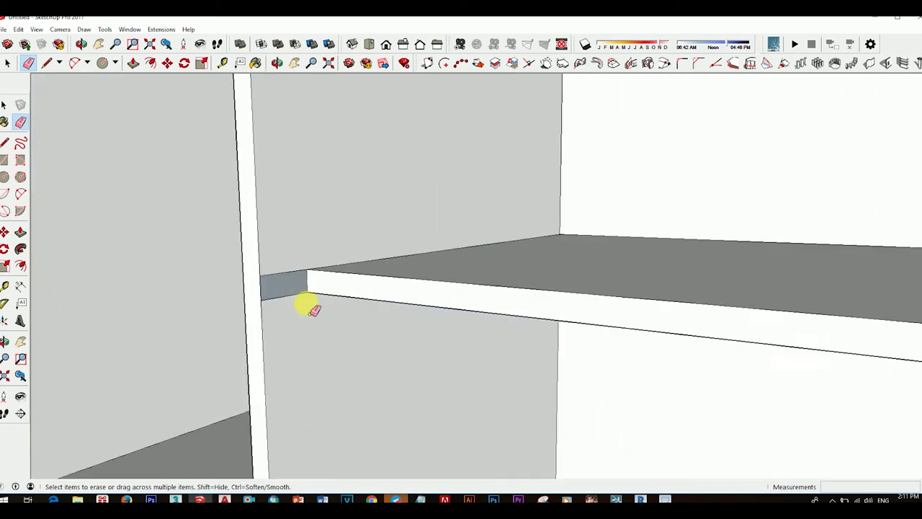
{"action": "mouse_move", "coordinate": [305, 305]}
{"action": "middle_mouse_down"}
{"action": "mouse_move", "coordinate": [347, 308]}
{"action": "mouse_move", "coordinate": [479, 232]}
{"action": "mouse_move", "coordinate": [496, 305]}
{"action": "mouse_move", "coordinate": [417, 328]}
{"action": "middle_mouse_up"}
{"action": "key", "text": "space"}
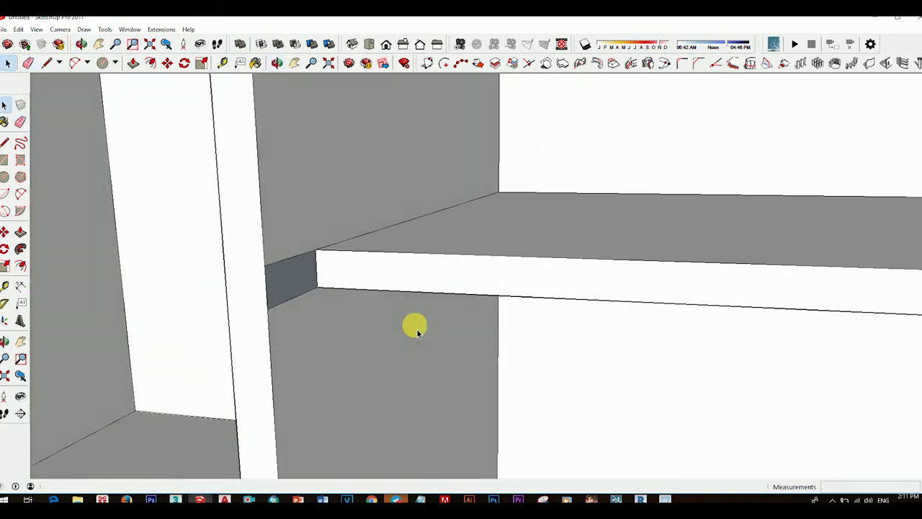
{"action": "left_click", "coordinate": [264, 266]}
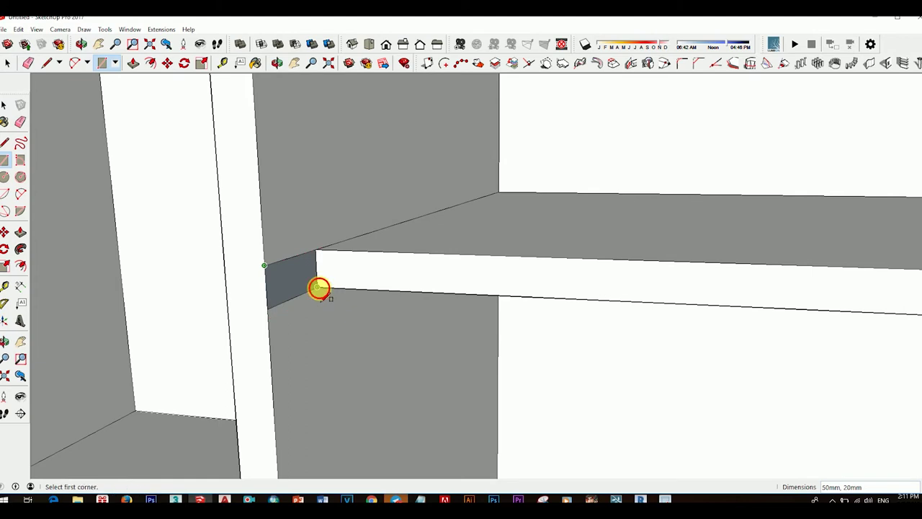
{"action": "key", "text": "space"}
Erase the shelf's leftover end face.
{"action": "mouse_move", "coordinate": [319, 288]}
{"action": "middle_mouse_down"}
{"action": "mouse_move", "coordinate": [302, 295]}
{"action": "mouse_move", "coordinate": [309, 309]}
{"action": "mouse_move", "coordinate": [469, 179]}
{"action": "mouse_move", "coordinate": [476, 243]}
{"action": "mouse_move", "coordinate": [457, 246]}
{"action": "middle_mouse_up"}
{"action": "right_click", "coordinate": [344, 264]}
{"action": "left_click", "coordinate": [364, 168]}
{"action": "scroll", "coordinate": [426, 270], "scroll_direction": "down", "scroll_amount": 2}
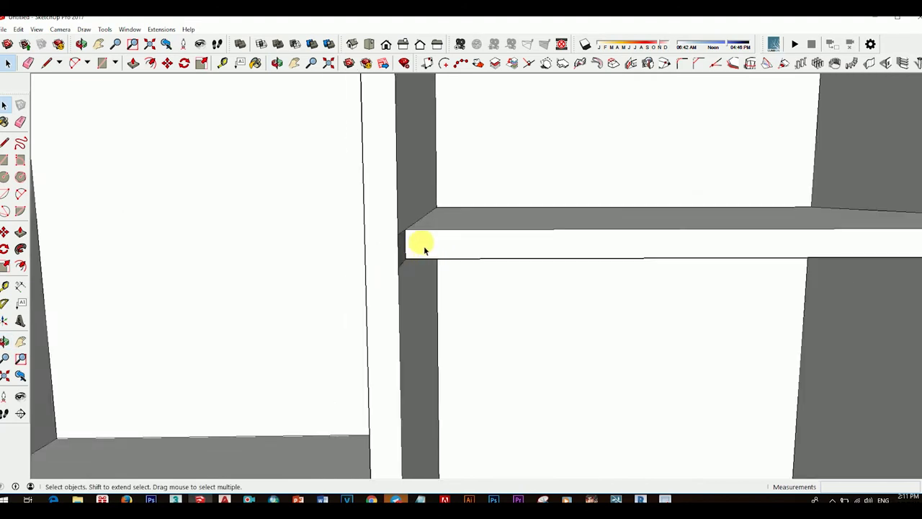
{"action": "scroll", "coordinate": [420, 245], "scroll_direction": "down", "scroll_amount": 2}
{"action": "scroll", "coordinate": [430, 263], "scroll_direction": "down", "scroll_amount": 2}
{"action": "scroll", "coordinate": [403, 259], "scroll_direction": "down", "scroll_amount": 2}
{"action": "scroll", "coordinate": [432, 281], "scroll_direction": "down", "scroll_amount": 3}
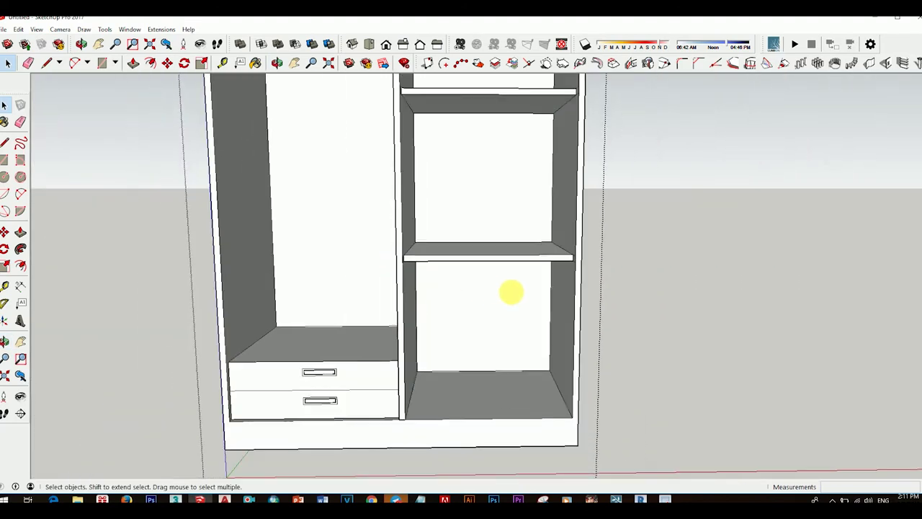
Orbit back to a front-on view of the whole wardrobe.
{"action": "middle_click_drag", "start_coordinate": [511, 295], "coordinate": [619, 259]}
{"action": "scroll", "coordinate": [576, 266], "scroll_direction": "up", "scroll_amount": 2}
{"action": "scroll", "coordinate": [569, 249], "scroll_direction": "down", "scroll_amount": 1}
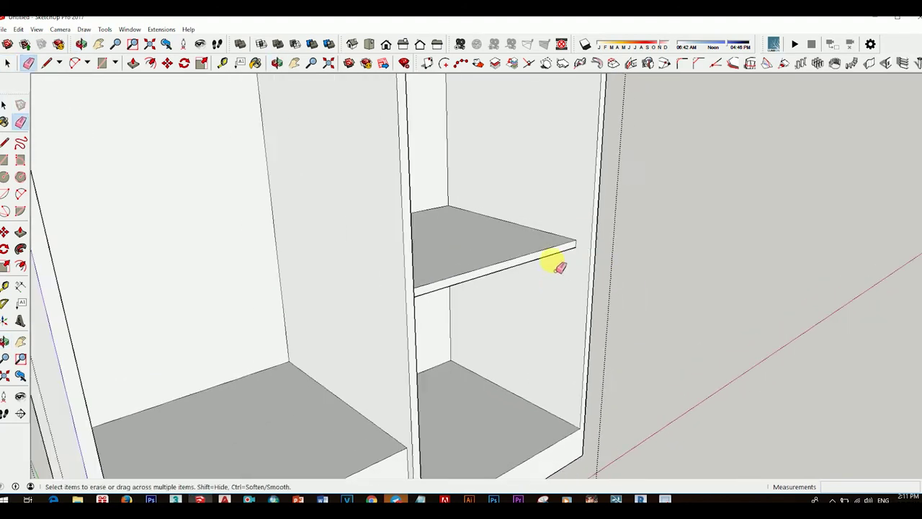
{"action": "scroll", "coordinate": [580, 227], "scroll_direction": "down", "scroll_amount": 1}
{"action": "scroll", "coordinate": [582, 181], "scroll_direction": "up", "scroll_amount": 2}
{"action": "scroll", "coordinate": [587, 166], "scroll_direction": "down", "scroll_amount": 1}
{"action": "scroll", "coordinate": [577, 188], "scroll_direction": "up", "scroll_amount": 2}
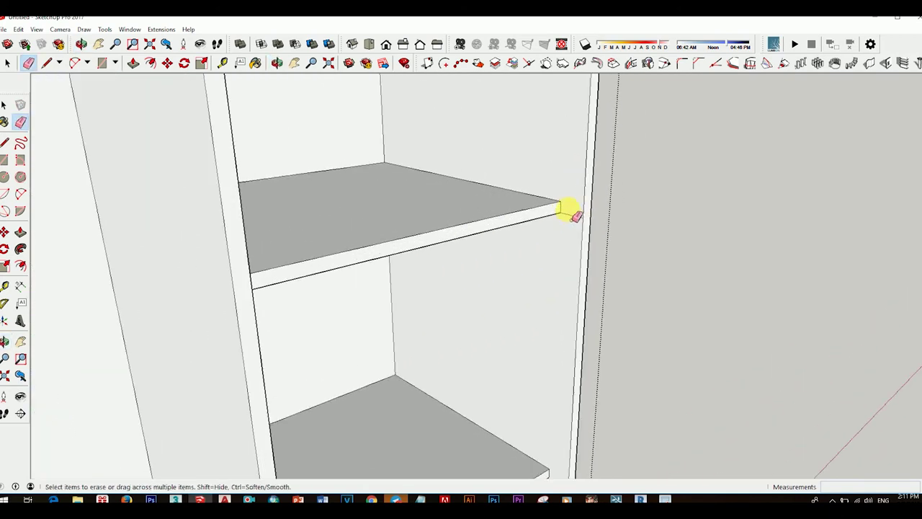
{"action": "scroll", "coordinate": [548, 216], "scroll_direction": "down", "scroll_amount": 2}
{"action": "mouse_move", "coordinate": [552, 150]}
{"action": "middle_mouse_down"}
{"action": "mouse_move", "coordinate": [576, 192]}
{"action": "mouse_move", "coordinate": [561, 158]}
{"action": "middle_mouse_up"}
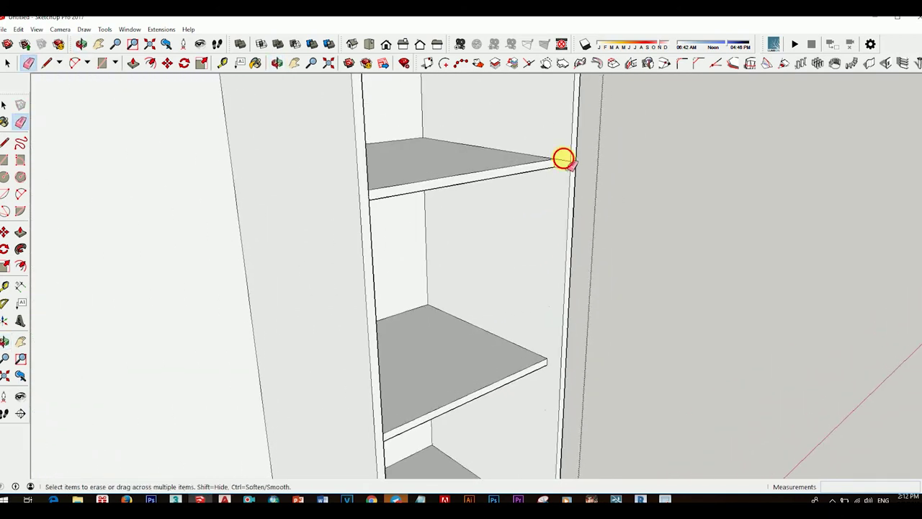
{"action": "key", "text": "space"}
{"action": "scroll", "coordinate": [541, 252], "scroll_direction": "down", "scroll_amount": 4}
{"action": "mouse_move", "coordinate": [562, 325]}
{"action": "middle_mouse_down"}
{"action": "mouse_move", "coordinate": [469, 298]}
{"action": "mouse_move", "coordinate": [603, 319]}
{"action": "middle_mouse_up"}
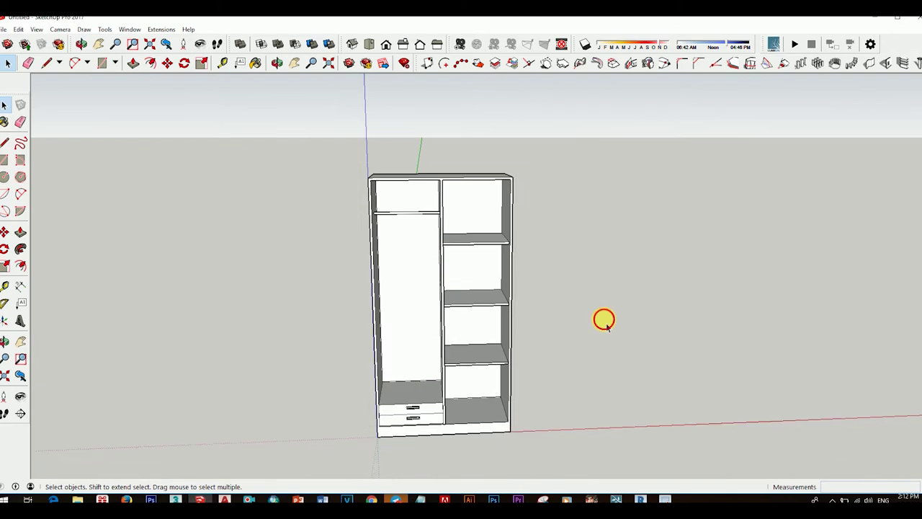
{"action": "scroll", "coordinate": [481, 282], "scroll_direction": "up", "scroll_amount": 2}
{"action": "left_click_drag", "start_coordinate": [487, 286], "coordinate": [490, 298]}
Draw a door rectangle from the wardrobe's top-left corner over the left opening and select it.
{"action": "key", "text": "r"}
{"action": "scroll", "coordinate": [353, 96], "scroll_direction": "up", "scroll_amount": 3}
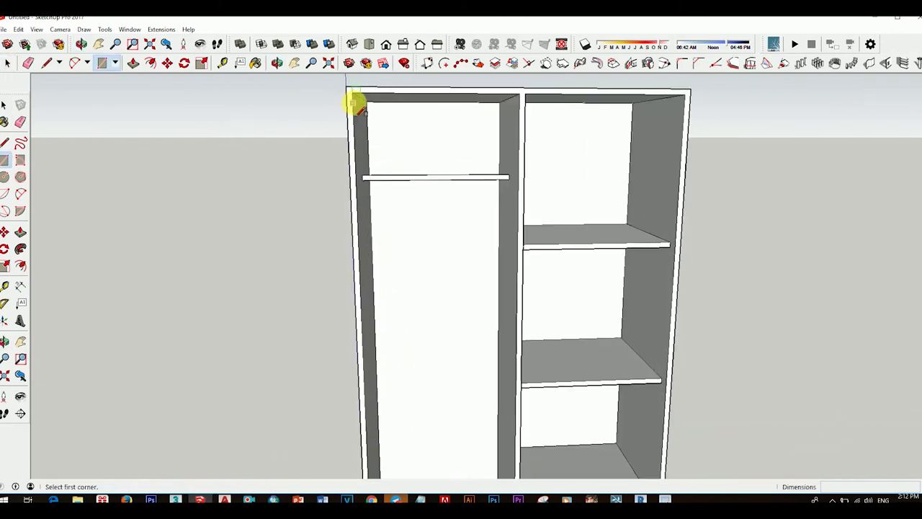
{"action": "left_click", "coordinate": [352, 93]}
{"action": "scroll", "coordinate": [433, 202], "scroll_direction": "down", "scroll_amount": 3}
{"action": "mouse_move", "coordinate": [436, 226]}
{"action": "middle_mouse_down"}
{"action": "mouse_move", "coordinate": [469, 386]}
{"action": "mouse_move", "coordinate": [420, 306]}
{"action": "mouse_move", "coordinate": [419, 323]}
{"action": "middle_mouse_up"}
{"action": "scroll", "coordinate": [469, 386], "scroll_direction": "up", "scroll_amount": 2}
{"action": "scroll", "coordinate": [419, 323], "scroll_direction": "down", "scroll_amount": 3}
{"action": "scroll", "coordinate": [422, 339], "scroll_direction": "up", "scroll_amount": 2}
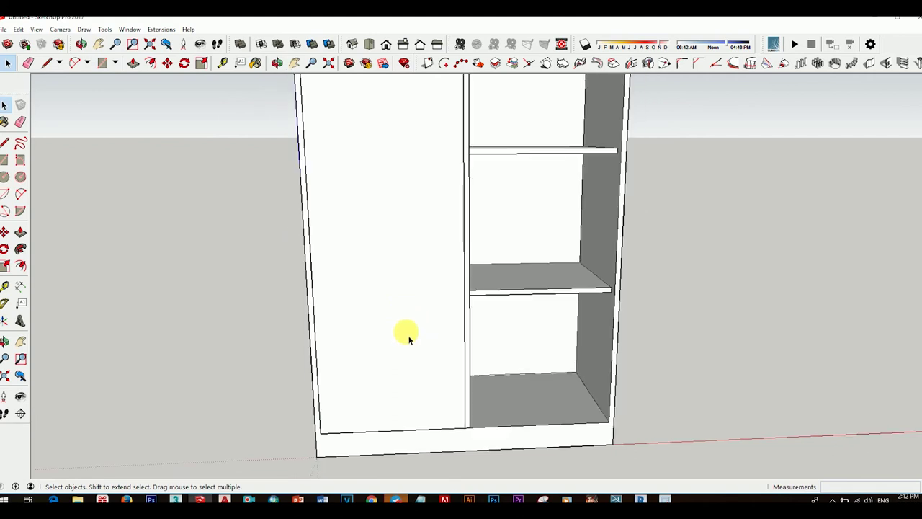
{"action": "left_click", "coordinate": [408, 338]}
Cancel an accidental copy while starting to move the door face.
{"action": "key", "text": "m"}
{"action": "scroll", "coordinate": [364, 407], "scroll_direction": "up", "scroll_amount": 2}
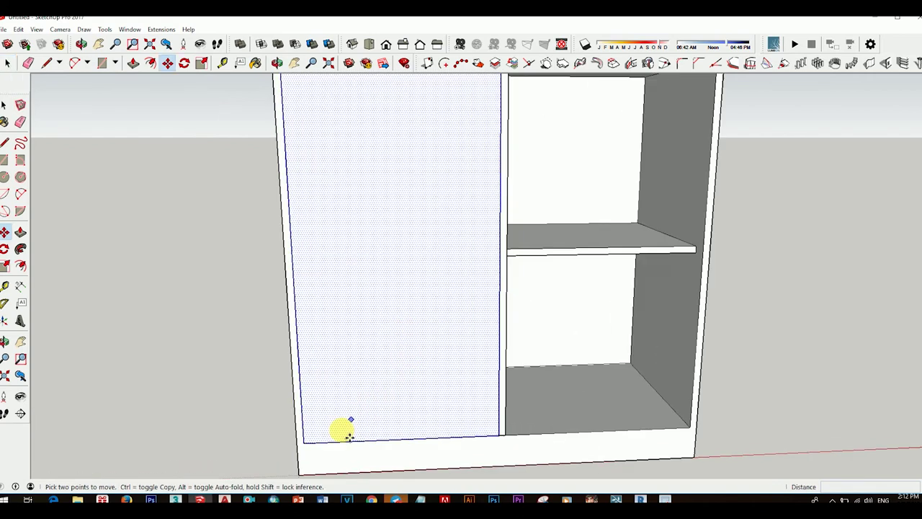
{"action": "left_click", "coordinate": [306, 442]}
{"action": "key", "text": "ctrl"}
{"action": "scroll", "coordinate": [591, 370], "scroll_direction": "down", "scroll_amount": 2}
{"action": "middle_click_drag", "start_coordinate": [591, 370], "coordinate": [531, 385], "text": "shift"}
{"action": "key", "text": "Escape"}
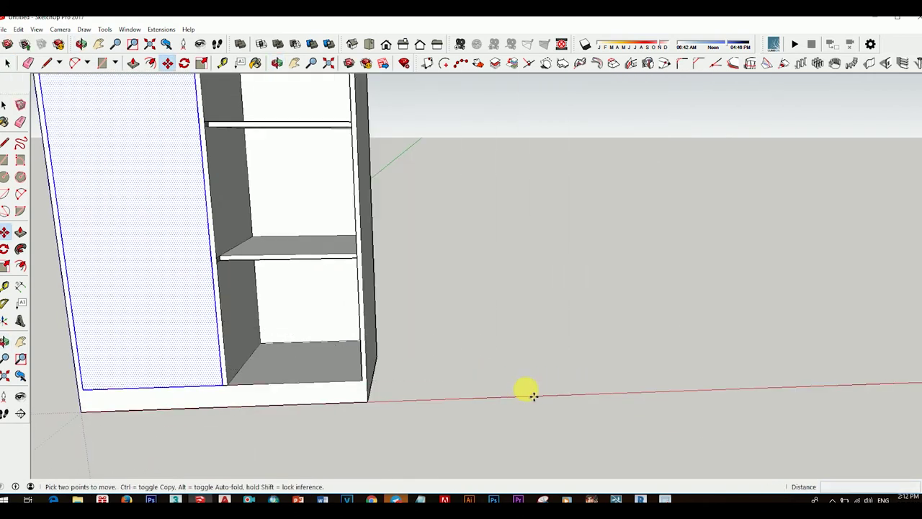
{"action": "key", "text": "space"}
Move the door face 1785mm to the right, clear of the wardrobe.
{"action": "key", "text": "m"}
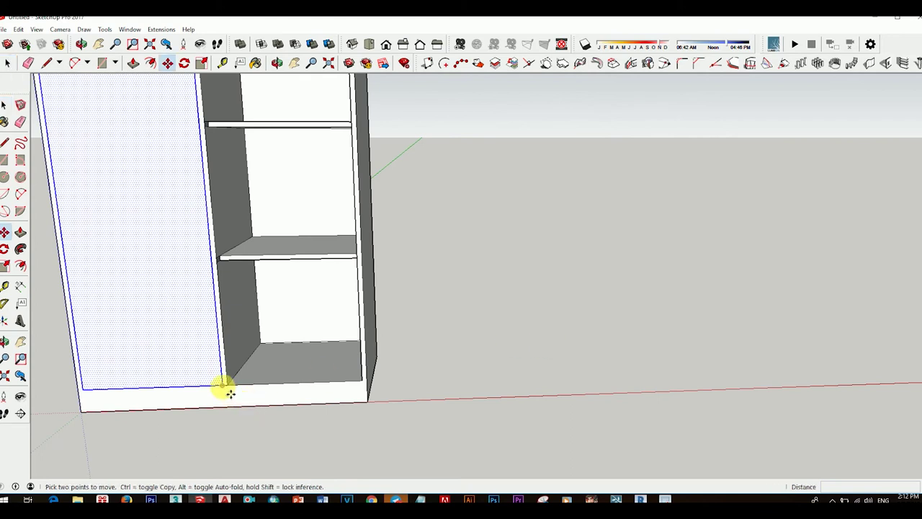
{"action": "left_click", "coordinate": [226, 391]}
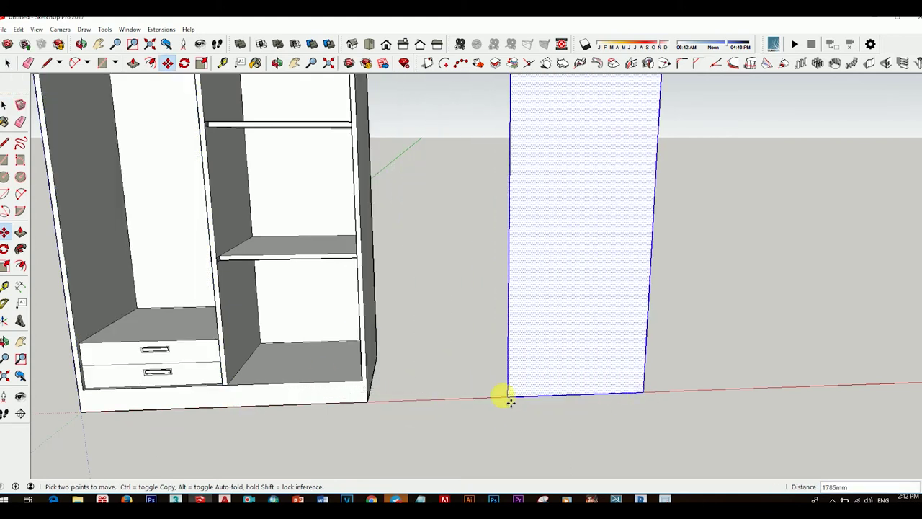
{"action": "left_click", "coordinate": [509, 401]}
{"action": "key", "text": "space"}
{"action": "scroll", "coordinate": [498, 360], "scroll_direction": "down", "scroll_amount": 3}
{"action": "scroll", "coordinate": [545, 360], "scroll_direction": "down", "scroll_amount": 2}
{"action": "middle_click_drag", "start_coordinate": [545, 360], "coordinate": [523, 375]}
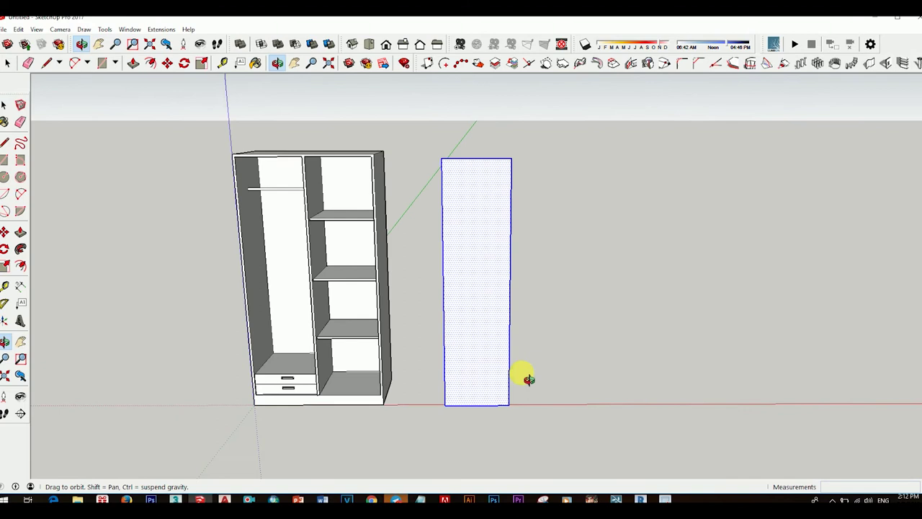
Push/Pull the door face into a solid slab.
{"action": "key", "text": "p"}
{"action": "left_click", "coordinate": [484, 336]}
{"action": "type", "text": "20"}
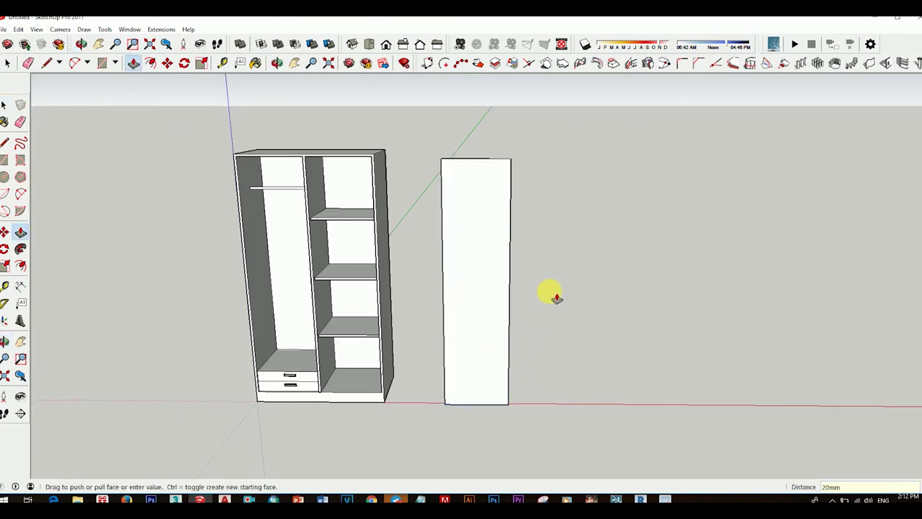
{"action": "mouse_move", "coordinate": [555, 297]}
{"action": "middle_mouse_down"}
{"action": "mouse_move", "coordinate": [535, 384]}
{"action": "mouse_move", "coordinate": [551, 360]}
{"action": "middle_mouse_up"}
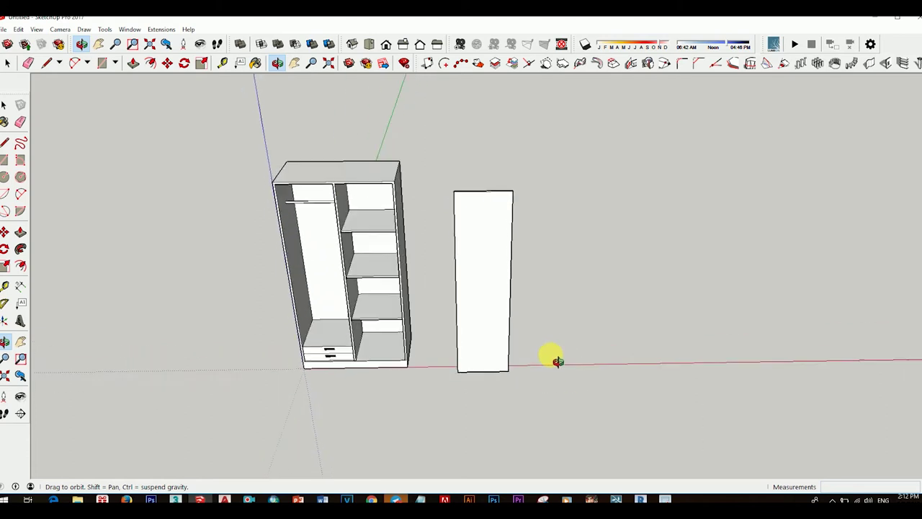
Turn the standalone door slab into a component with Make Component.
{"action": "middle_click_drag", "start_coordinate": [537, 317], "coordinate": [570, 333]}
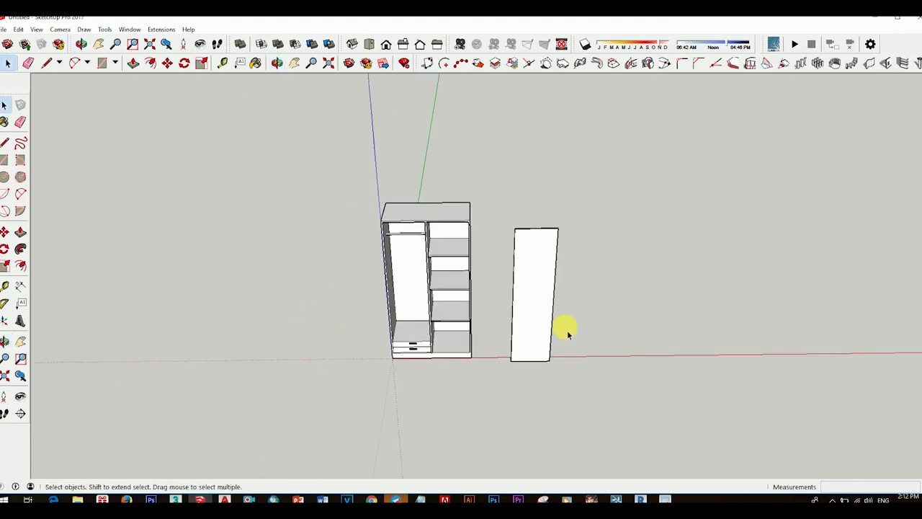
{"action": "left_click", "coordinate": [535, 288]}
{"action": "right_click", "coordinate": [535, 288]}
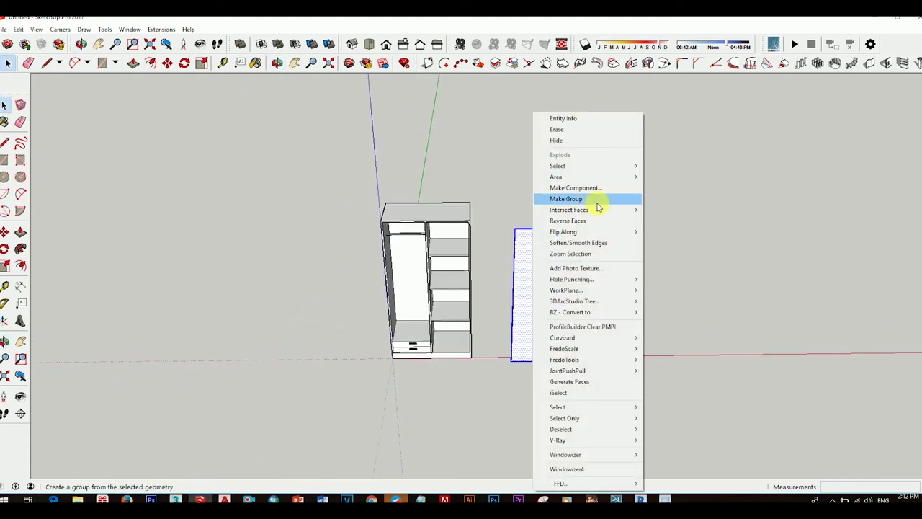
{"action": "left_click", "coordinate": [573, 188]}
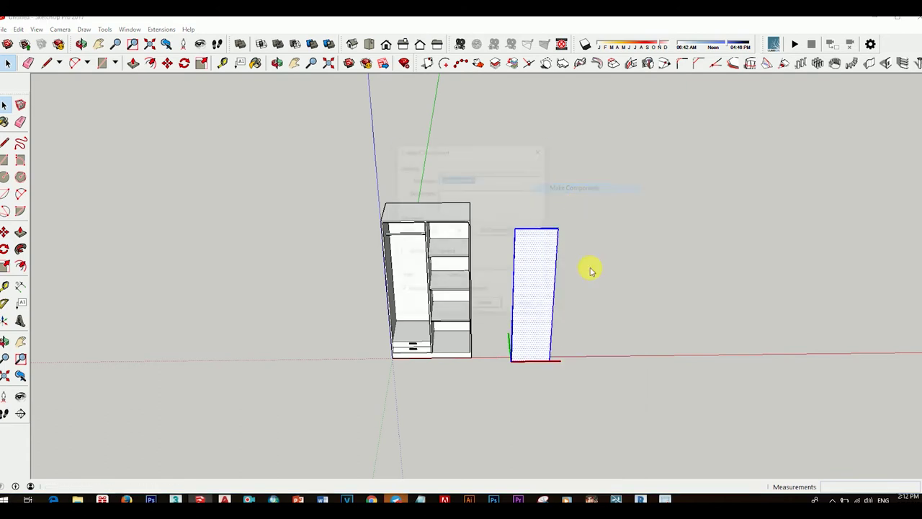
{"action": "left_click", "coordinate": [490, 305]}
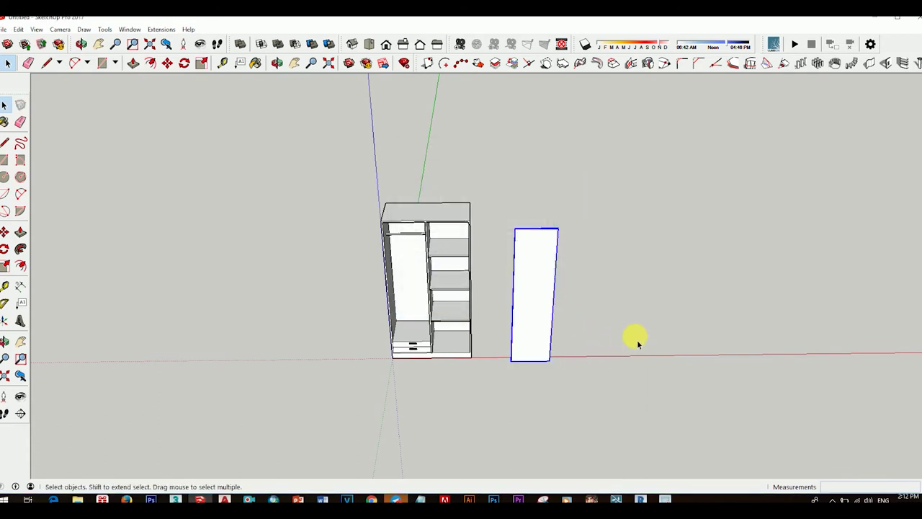
{"action": "mouse_move", "coordinate": [536, 332]}
{"action": "middle_mouse_down"}
{"action": "mouse_move", "coordinate": [547, 320]}
{"action": "mouse_move", "coordinate": [526, 303]}
{"action": "mouse_move", "coordinate": [533, 274]}
{"action": "mouse_move", "coordinate": [521, 313]}
{"action": "middle_mouse_up"}
{"action": "scroll", "coordinate": [533, 273], "scroll_direction": "up", "scroll_amount": 3}
Outline a thin handle rectangle on the door and shift it toward the edge.
{"action": "scroll", "coordinate": [521, 274], "scroll_direction": "up", "scroll_amount": 2}
{"action": "middle_click_drag", "start_coordinate": [521, 274], "coordinate": [555, 295]}
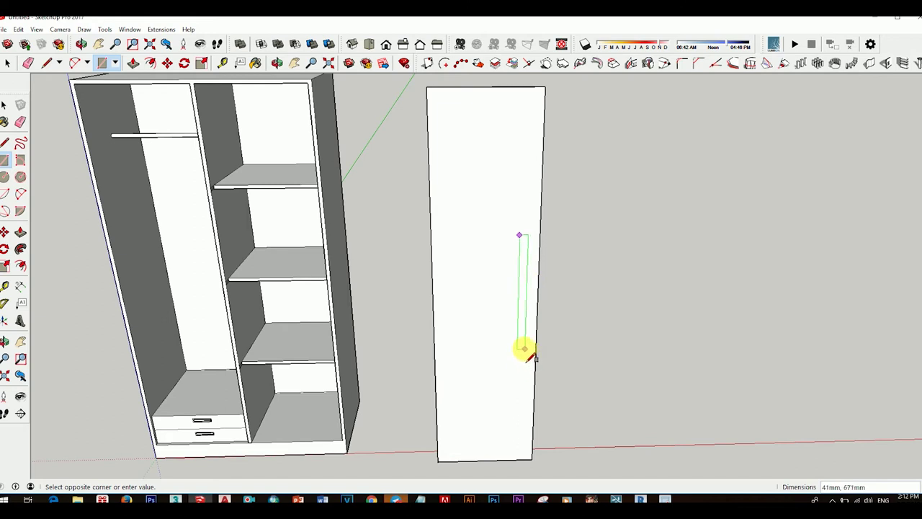
{"action": "key", "text": "space"}
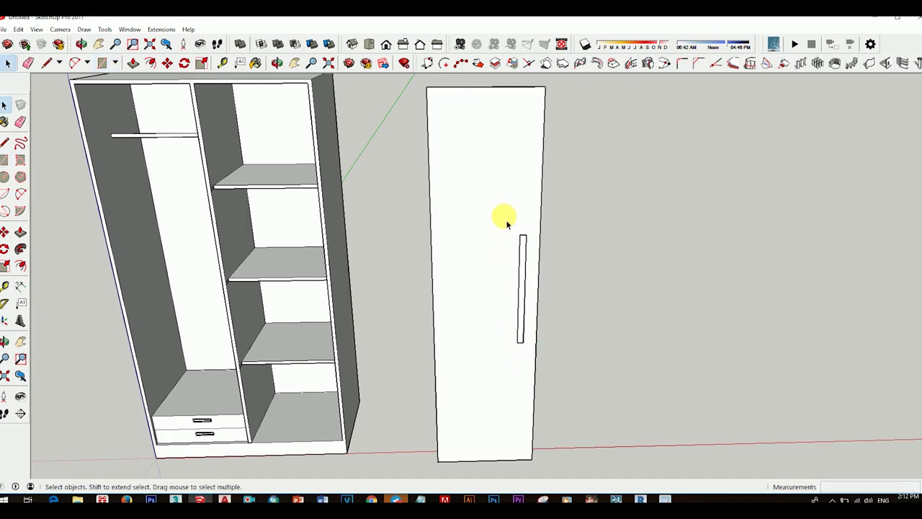
{"action": "key", "text": "m"}
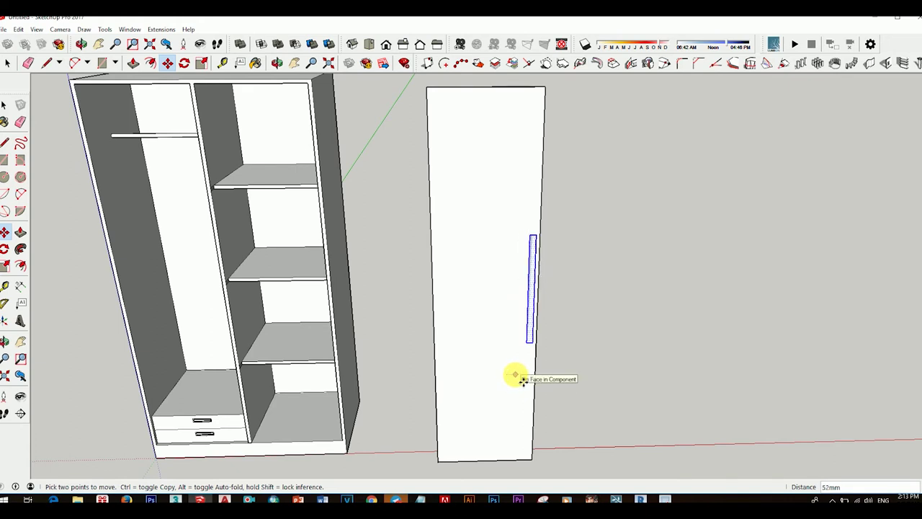
{"action": "scroll", "coordinate": [518, 379], "scroll_direction": "up", "scroll_amount": 2}
{"action": "key", "text": "space"}
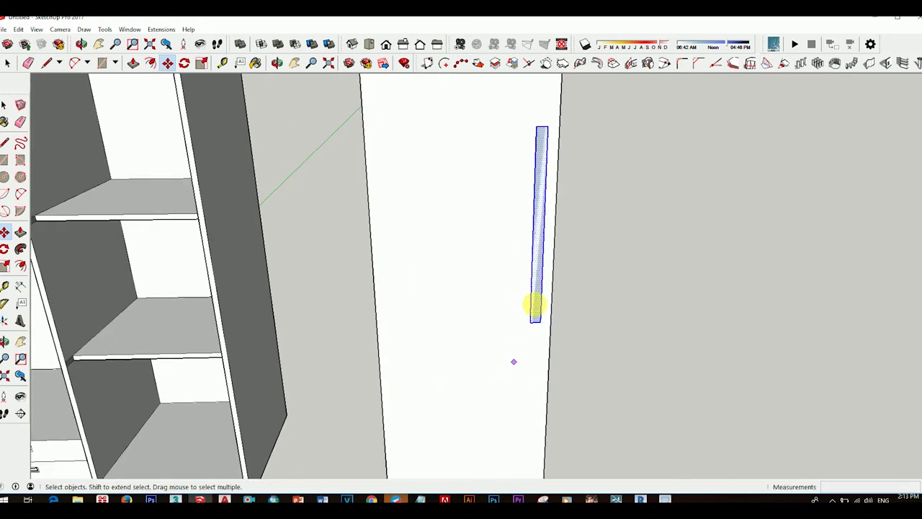
{"action": "scroll", "coordinate": [534, 306], "scroll_direction": "down", "scroll_amount": 3}
{"action": "middle_click_drag", "start_coordinate": [536, 330], "coordinate": [572, 339]}
{"action": "scroll", "coordinate": [562, 289], "scroll_direction": "up", "scroll_amount": 3}
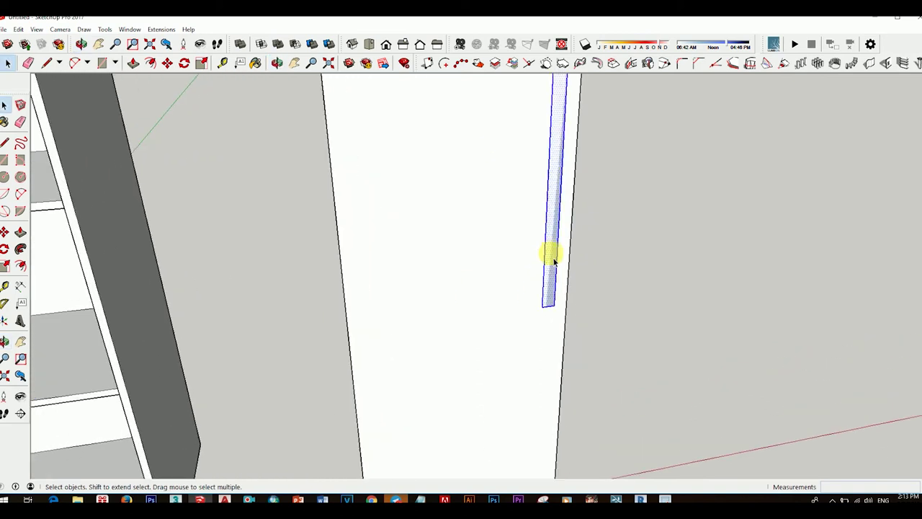
Pull the handle outline outward 10mm from the door face.
{"action": "key", "text": "p"}
{"action": "left_click_drag", "start_coordinate": [552, 252], "coordinate": [580, 277]}
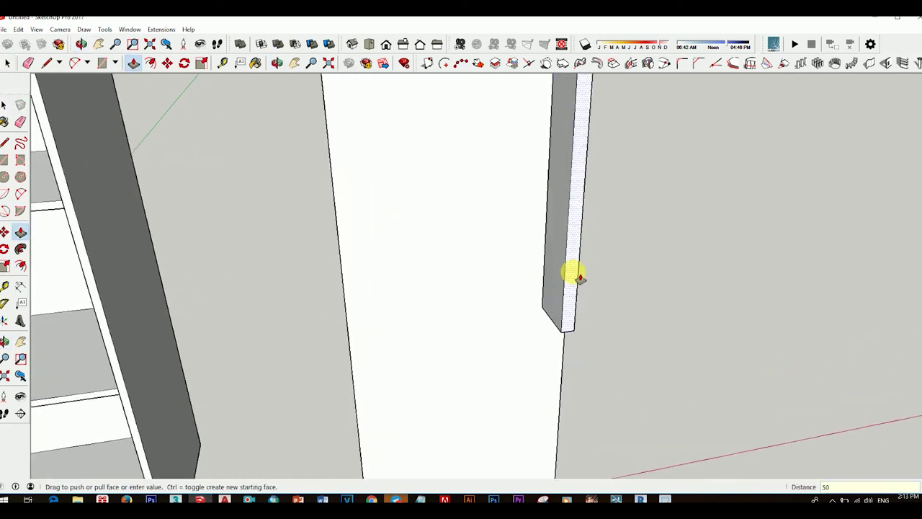
{"action": "middle_click_drag", "start_coordinate": [561, 253], "coordinate": [560, 263]}
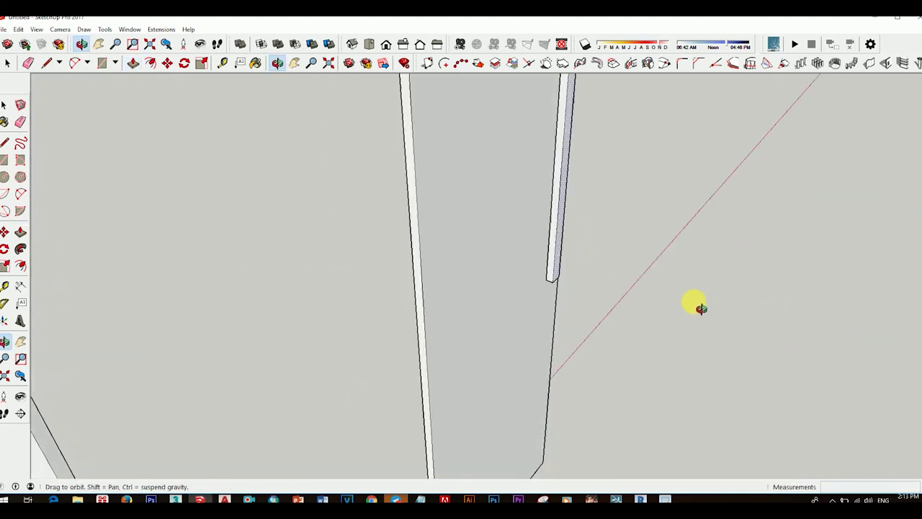
{"action": "mouse_move", "coordinate": [568, 264]}
{"action": "middle_mouse_down"}
{"action": "mouse_move", "coordinate": [580, 266]}
{"action": "mouse_move", "coordinate": [574, 304]}
{"action": "mouse_move", "coordinate": [434, 354]}
{"action": "mouse_move", "coordinate": [448, 330]}
{"action": "middle_mouse_up"}
{"action": "type", "text": "10"}
{"action": "key", "text": "Return"}
{"action": "key", "text": "space"}
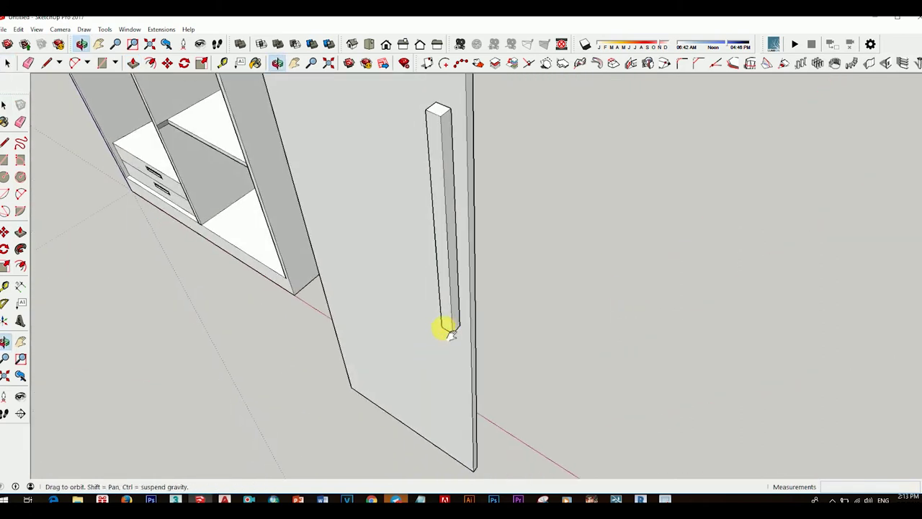
Push/Pull the handle's front face again to adjust its projection.
{"action": "scroll", "coordinate": [448, 330], "scroll_direction": "up", "scroll_amount": 5}
{"action": "middle_click_drag", "start_coordinate": [658, 323], "coordinate": [567, 226]}
{"action": "key", "text": "p"}
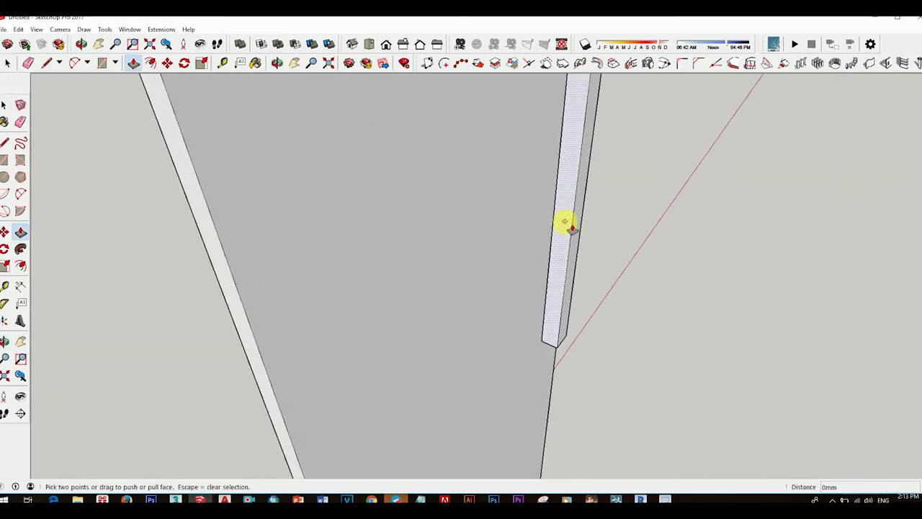
{"action": "left_click", "coordinate": [571, 227]}
{"action": "type", "text": "-10"}
{"action": "key", "text": "Return"}
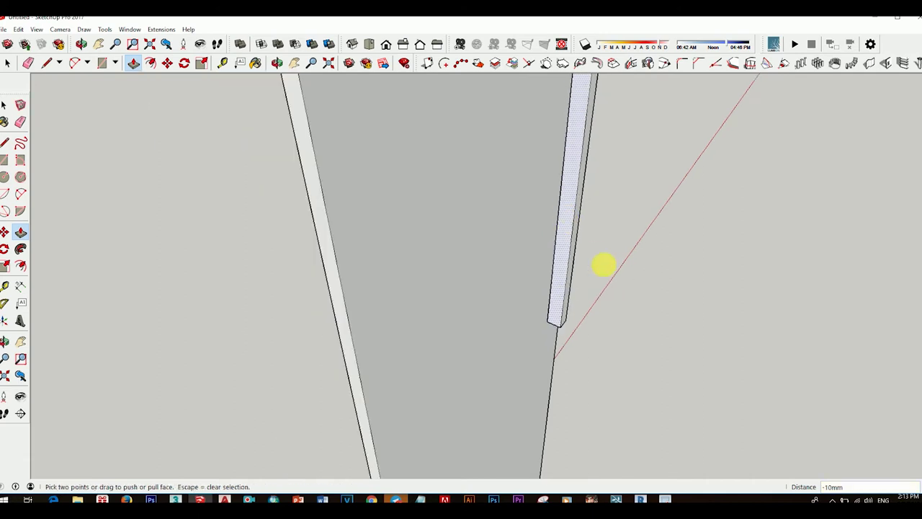
{"action": "mouse_move", "coordinate": [601, 264]}
{"action": "middle_mouse_down"}
{"action": "mouse_move", "coordinate": [408, 274]}
{"action": "mouse_move", "coordinate": [422, 303]}
{"action": "mouse_move", "coordinate": [513, 363]}
{"action": "mouse_move", "coordinate": [469, 303]}
{"action": "mouse_move", "coordinate": [496, 346]}
{"action": "mouse_move", "coordinate": [556, 200]}
{"action": "mouse_move", "coordinate": [485, 270]}
{"action": "mouse_move", "coordinate": [617, 360]}
{"action": "mouse_move", "coordinate": [483, 387]}
{"action": "mouse_move", "coordinate": [495, 116]}
{"action": "middle_mouse_up"}
{"action": "key", "text": "space"}
Push/pull the selected handle face out by 5.
{"action": "left_click", "coordinate": [512, 416]}
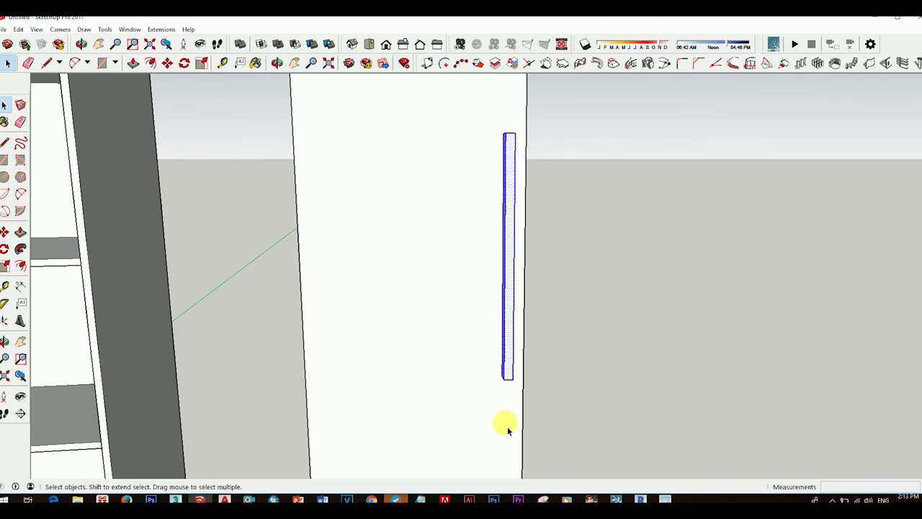
{"action": "key", "text": "m"}
{"action": "key", "text": "space"}
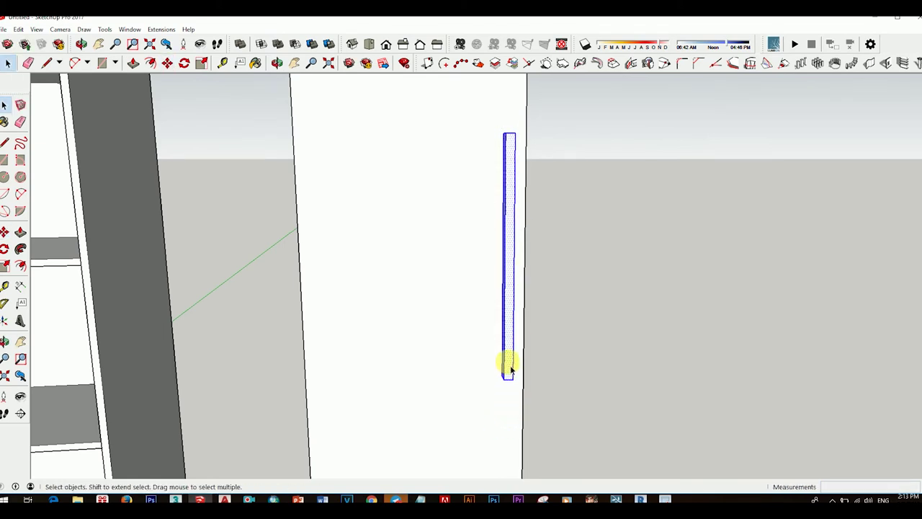
{"action": "key", "text": "p"}
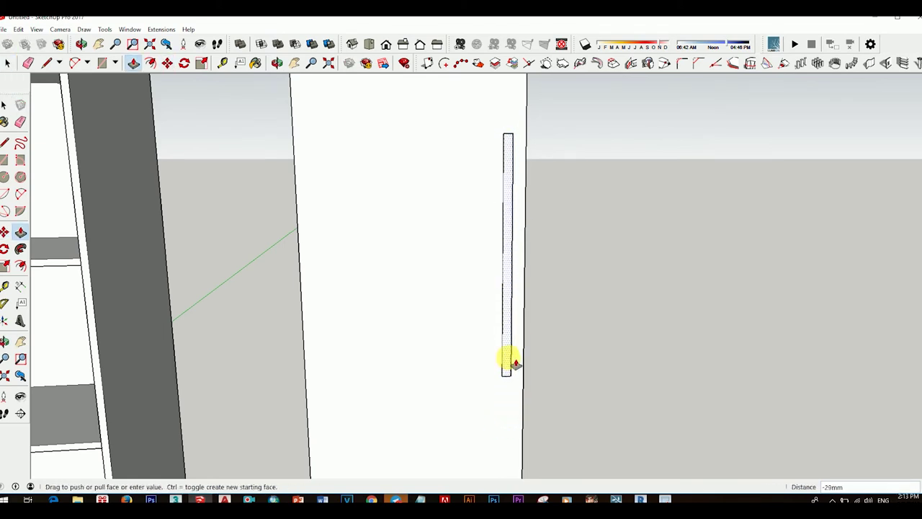
{"action": "key", "text": "Return"}
{"action": "key", "text": "space"}
Draw a rectangle on the handle post and push it in 24mm to cut the notch.
{"action": "middle_click_drag", "start_coordinate": [507, 376], "coordinate": [663, 391]}
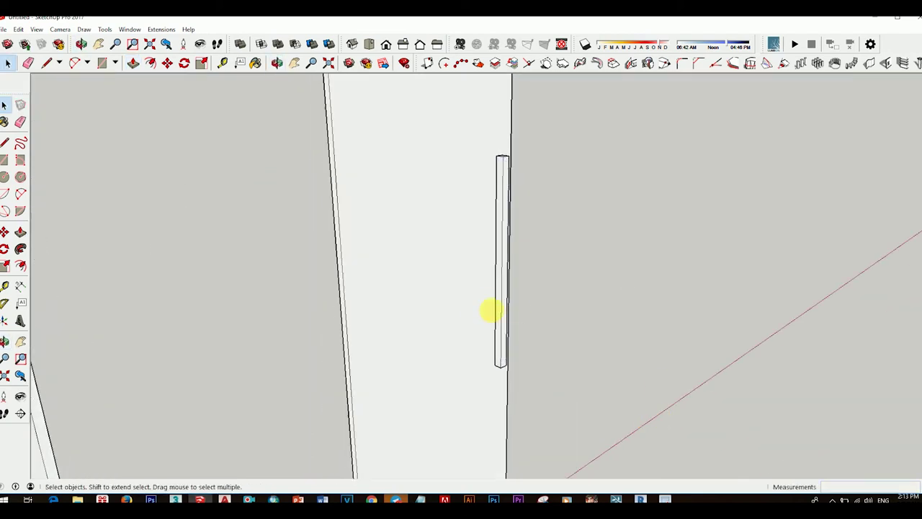
{"action": "middle_click_drag", "start_coordinate": [490, 310], "coordinate": [555, 353]}
{"action": "key", "text": "r"}
{"action": "scroll", "coordinate": [495, 214], "scroll_direction": "up", "scroll_amount": 2}
{"action": "scroll", "coordinate": [496, 185], "scroll_direction": "up", "scroll_amount": 2}
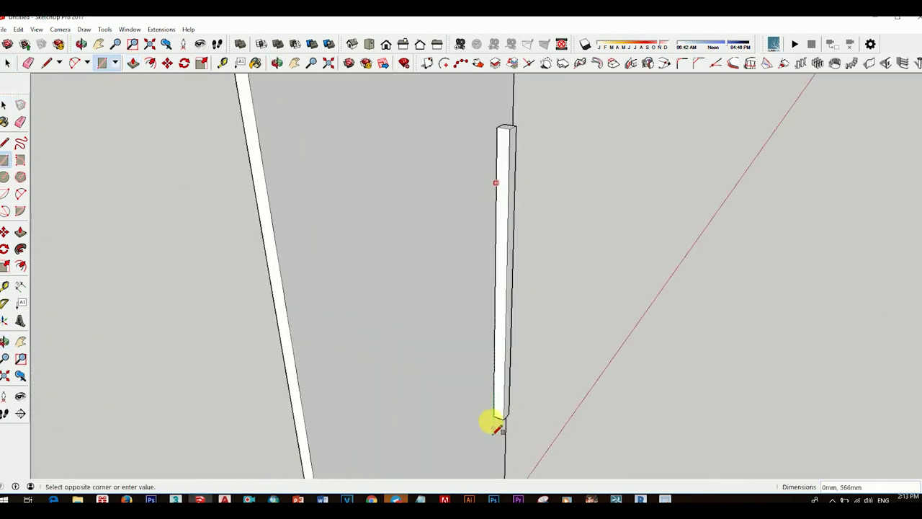
{"action": "scroll", "coordinate": [503, 395], "scroll_direction": "up", "scroll_amount": 2}
{"action": "left_click", "coordinate": [502, 390]}
{"action": "key", "text": "space"}
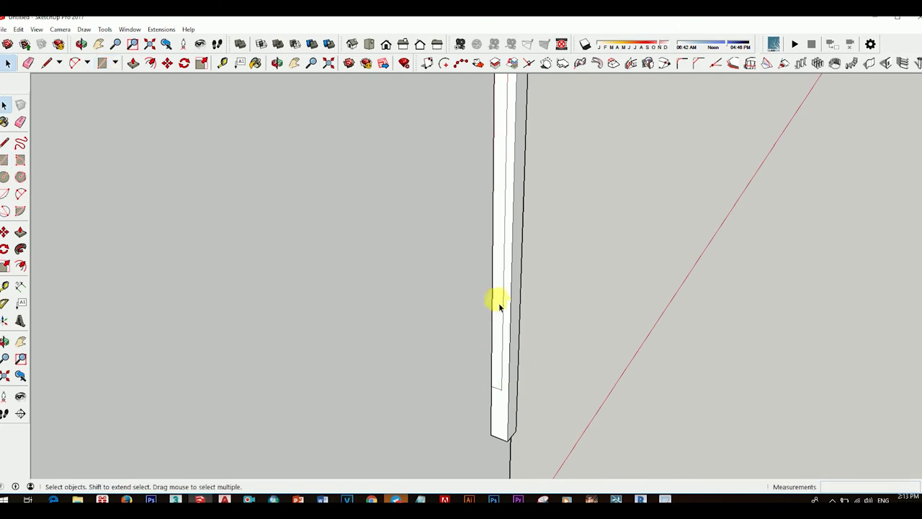
{"action": "key", "text": "p"}
{"action": "left_click_drag", "start_coordinate": [501, 303], "coordinate": [540, 294]}
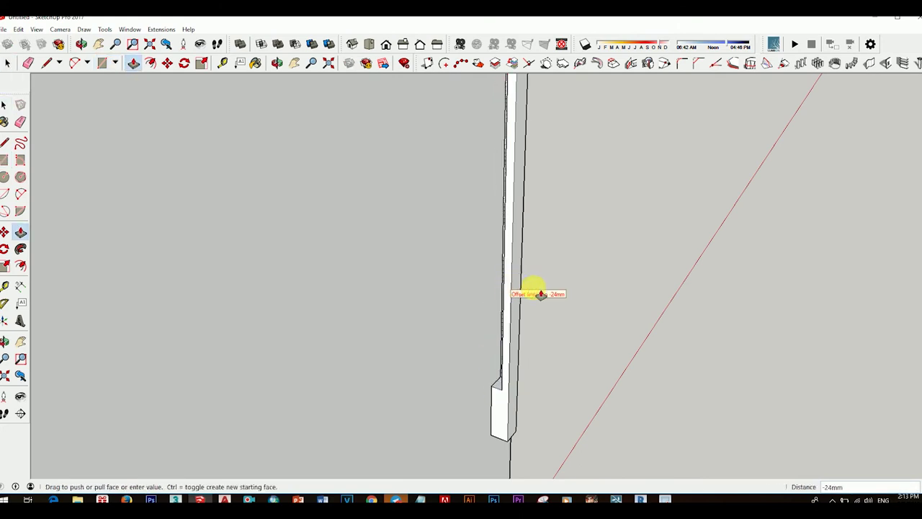
{"action": "key", "text": "space"}
Orbit and zoom out to see the whole wardrobe and door together.
{"action": "middle_click_drag", "start_coordinate": [504, 344], "coordinate": [457, 303]}
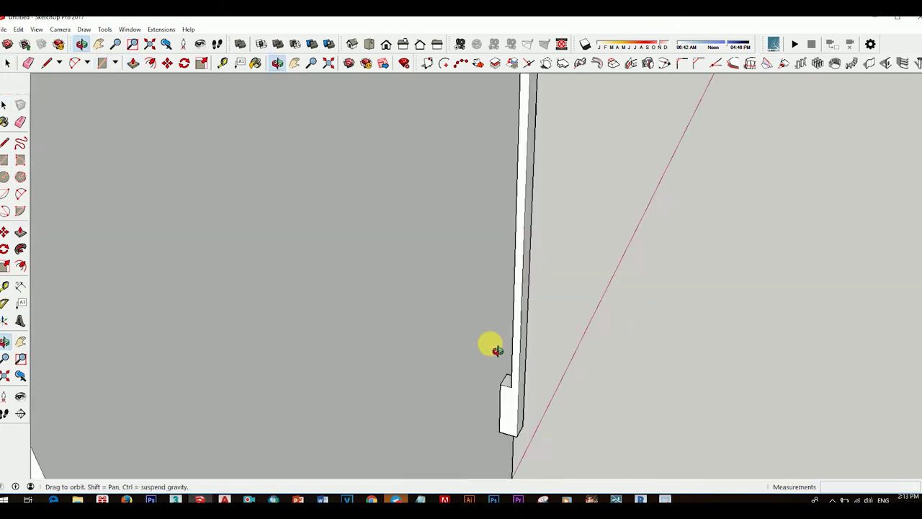
{"action": "scroll", "coordinate": [444, 315], "scroll_direction": "down", "scroll_amount": 2}
{"action": "scroll", "coordinate": [445, 314], "scroll_direction": "down", "scroll_amount": 1}
{"action": "scroll", "coordinate": [440, 317], "scroll_direction": "down", "scroll_amount": 2}
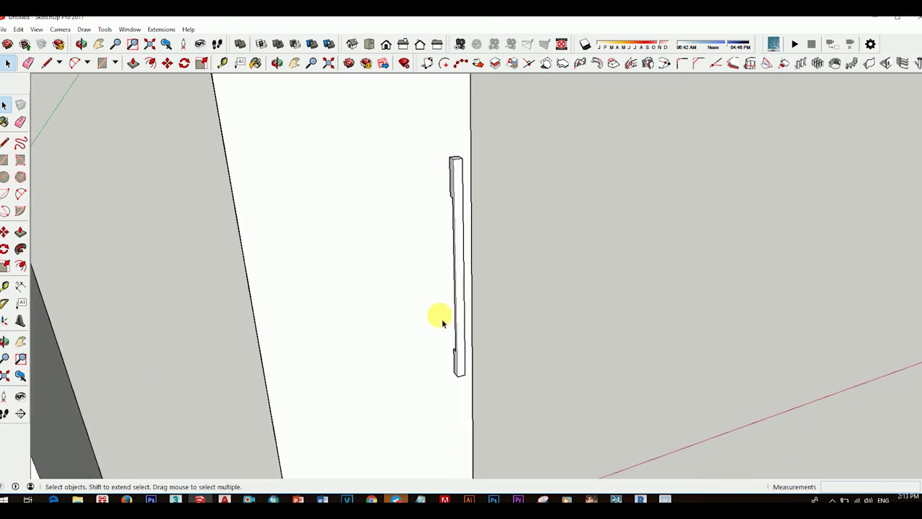
{"action": "scroll", "coordinate": [432, 321], "scroll_direction": "down", "scroll_amount": 2}
{"action": "scroll", "coordinate": [432, 325], "scroll_direction": "down", "scroll_amount": 3}
{"action": "mouse_move", "coordinate": [459, 315]}
{"action": "middle_mouse_down"}
{"action": "mouse_move", "coordinate": [346, 325]}
{"action": "mouse_move", "coordinate": [478, 339]}
{"action": "middle_mouse_up"}
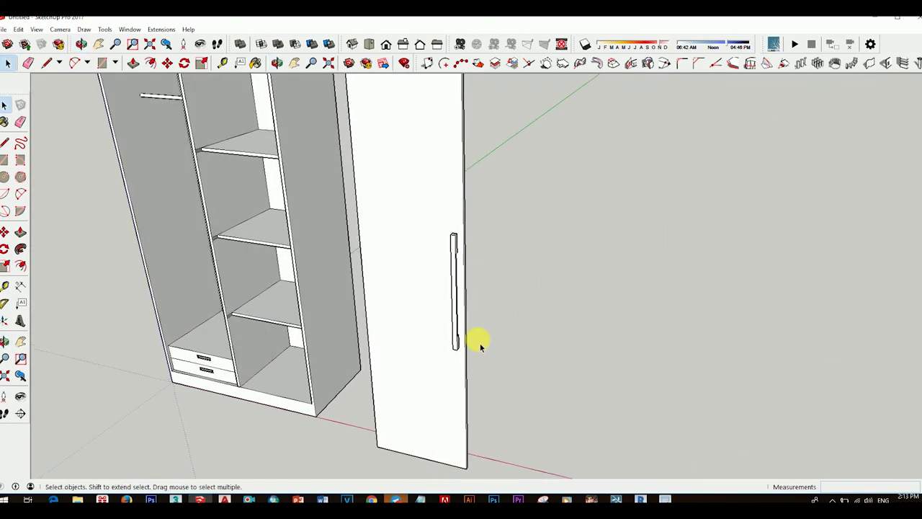
{"action": "scroll", "coordinate": [469, 317], "scroll_direction": "down", "scroll_amount": 2}
{"action": "mouse_move", "coordinate": [461, 288]}
{"action": "middle_mouse_down"}
{"action": "mouse_move", "coordinate": [507, 324]}
{"action": "mouse_move", "coordinate": [506, 292]}
{"action": "middle_mouse_up"}
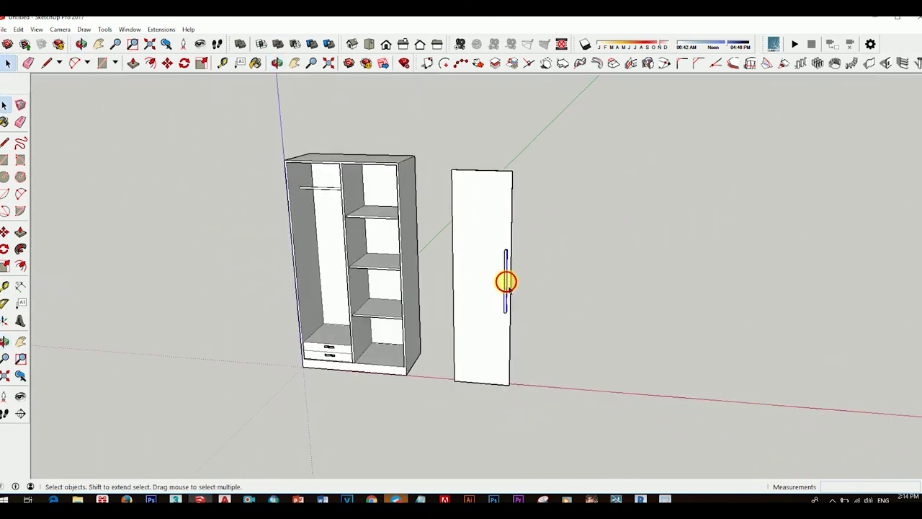
Make the door handle a component.
{"action": "right_click", "coordinate": [508, 288]}
{"action": "left_click", "coordinate": [551, 189]}
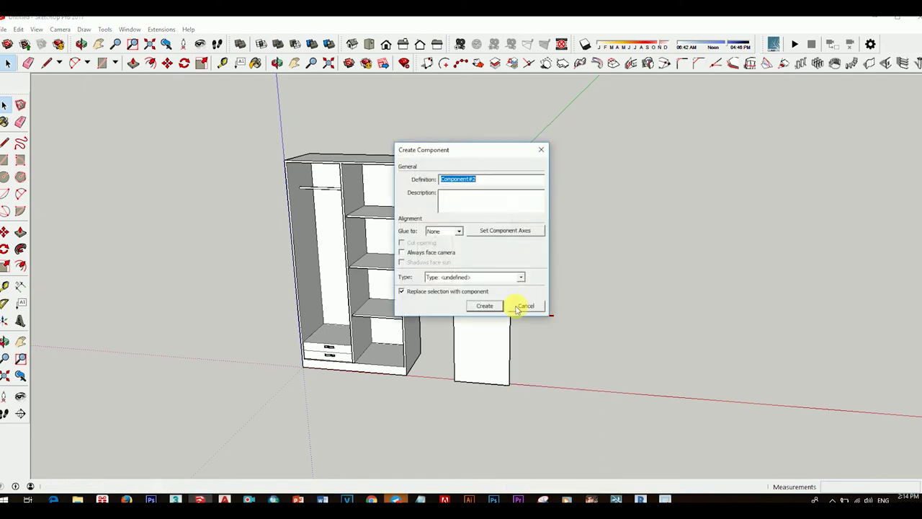
{"action": "left_click", "coordinate": [497, 309]}
{"action": "scroll", "coordinate": [533, 315], "scroll_direction": "down", "scroll_amount": 2}
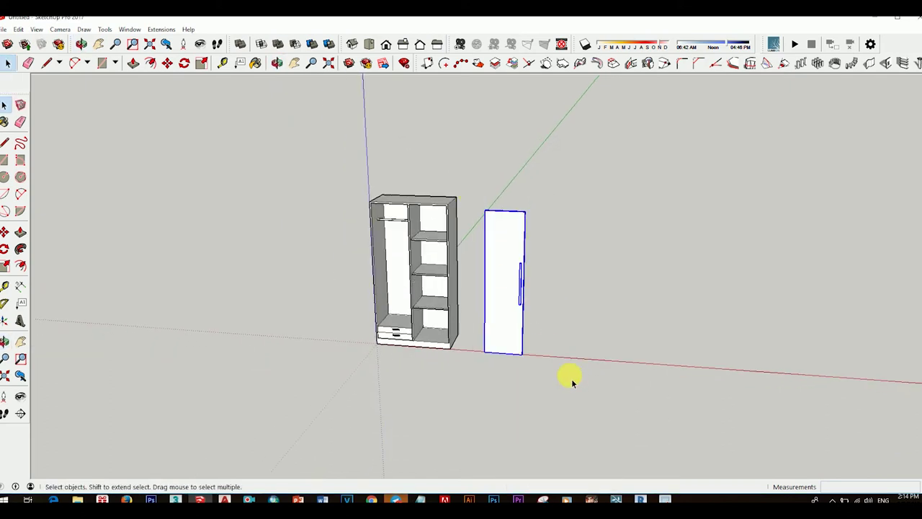
Copy the door beside the original with Move+Ctrl.
{"action": "key", "text": "m"}
{"action": "left_click", "coordinate": [490, 353]}
{"action": "key", "text": "ctrl"}
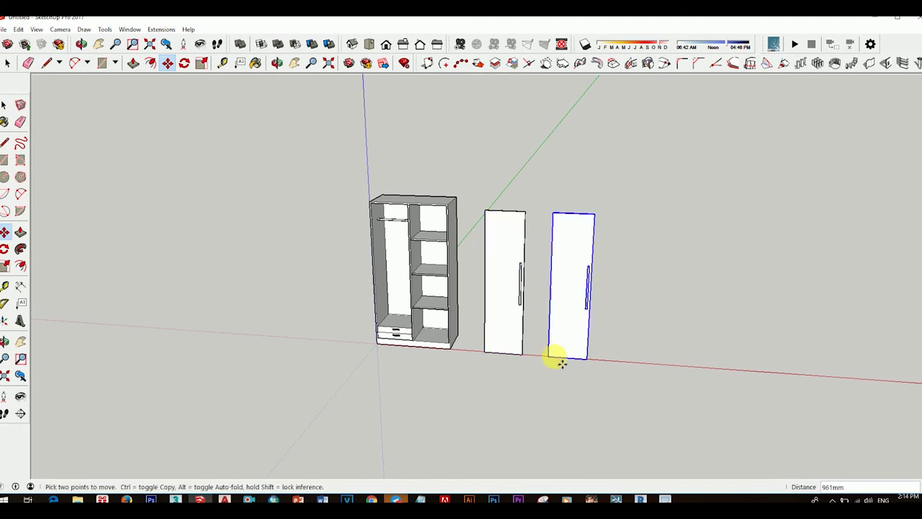
{"action": "key", "text": "space"}
Scale the copied door by -1 along red to mirror its handle side.
{"action": "key", "text": "s"}
{"action": "scroll", "coordinate": [550, 260], "scroll_direction": "up", "scroll_amount": 2}
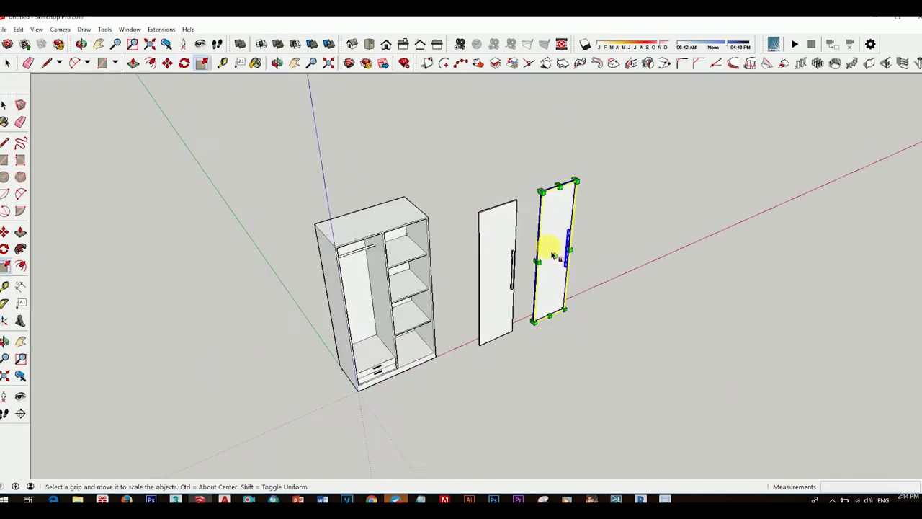
{"action": "scroll", "coordinate": [540, 259], "scroll_direction": "up", "scroll_amount": 3}
{"action": "scroll", "coordinate": [537, 270], "scroll_direction": "up", "scroll_amount": 3}
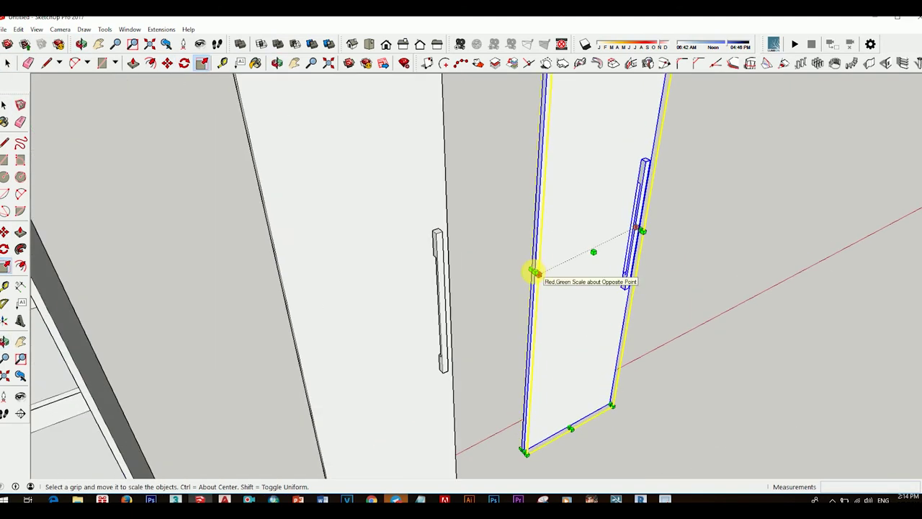
{"action": "left_click_drag", "start_coordinate": [533, 272], "coordinate": [582, 251]}
{"action": "type", "text": "-1"}
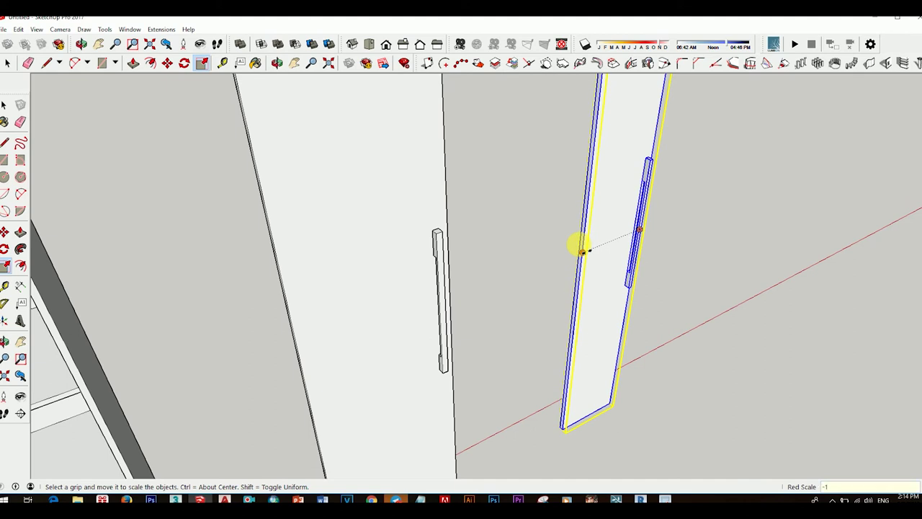
{"action": "key", "text": "Return"}
{"action": "key", "text": "space"}
Deselect the mirrored door and orbit to face the wardrobe and both doors.
{"action": "scroll", "coordinate": [644, 300], "scroll_direction": "down", "scroll_amount": 2}
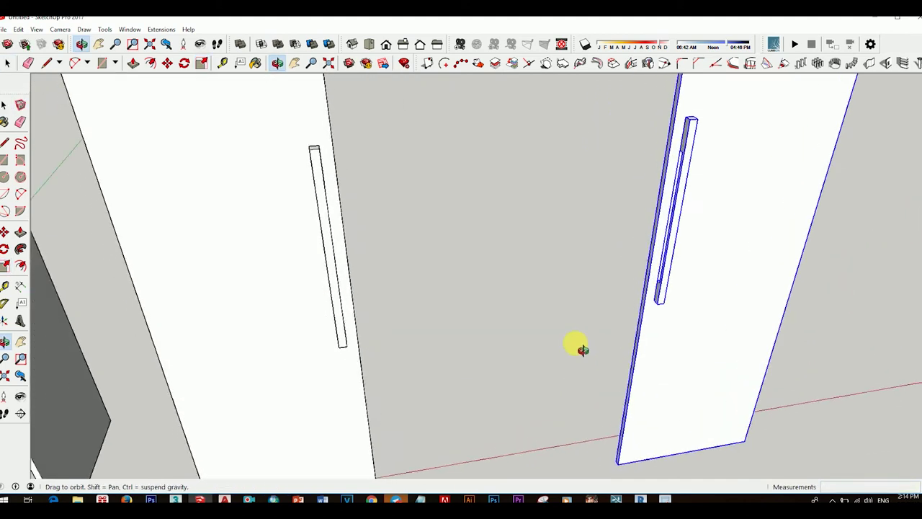
{"action": "scroll", "coordinate": [579, 346], "scroll_direction": "down", "scroll_amount": 2}
{"action": "scroll", "coordinate": [557, 318], "scroll_direction": "down", "scroll_amount": 3}
{"action": "mouse_move", "coordinate": [554, 324]}
{"action": "middle_mouse_down"}
{"action": "mouse_move", "coordinate": [566, 339]}
{"action": "mouse_move", "coordinate": [494, 319]}
{"action": "middle_mouse_up"}
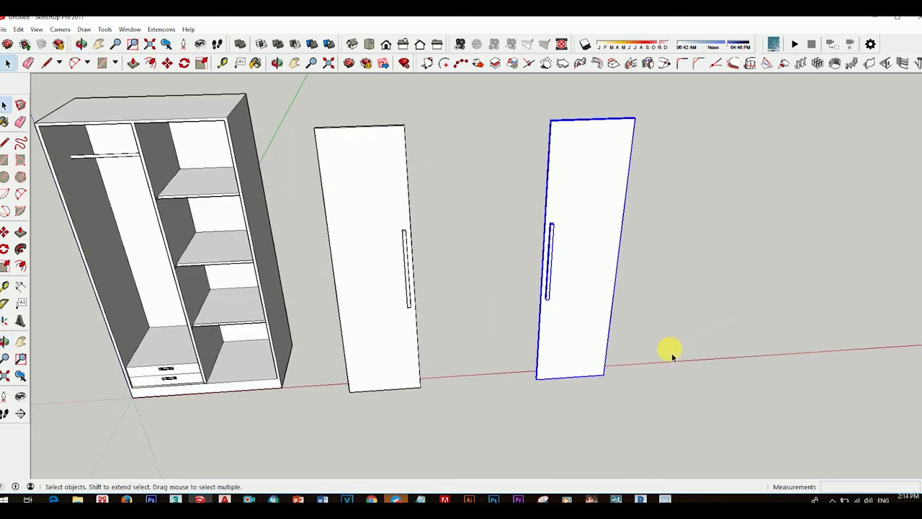
{"action": "left_click", "coordinate": [696, 296]}
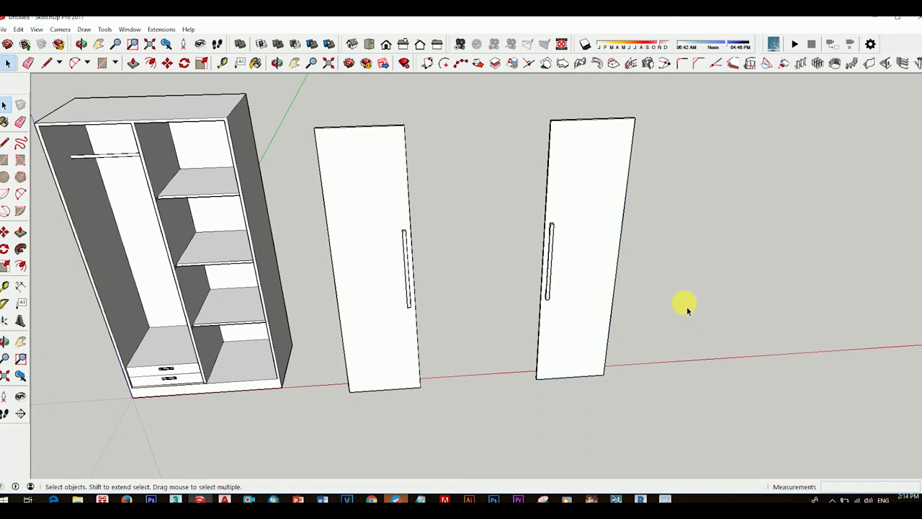
{"action": "scroll", "coordinate": [551, 328], "scroll_direction": "down", "scroll_amount": 3}
{"action": "mouse_move", "coordinate": [545, 323]}
{"action": "middle_mouse_down"}
{"action": "mouse_move", "coordinate": [512, 354]}
{"action": "mouse_move", "coordinate": [407, 239]}
{"action": "mouse_move", "coordinate": [390, 306]}
{"action": "mouse_move", "coordinate": [369, 235]}
{"action": "middle_mouse_up"}
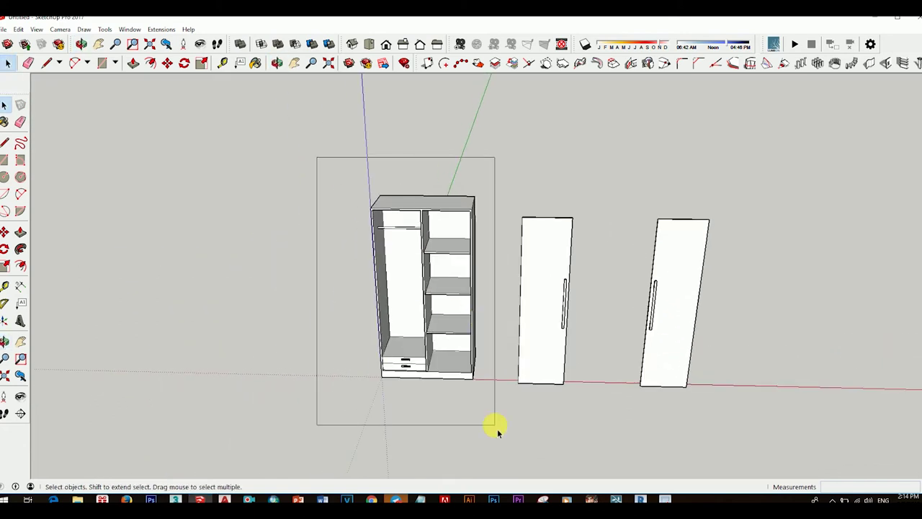
Copy the wardrobe far to the right with Move+Ctrl.
{"action": "left_click_drag", "start_coordinate": [497, 429], "coordinate": [496, 427]}
{"action": "key", "text": "m"}
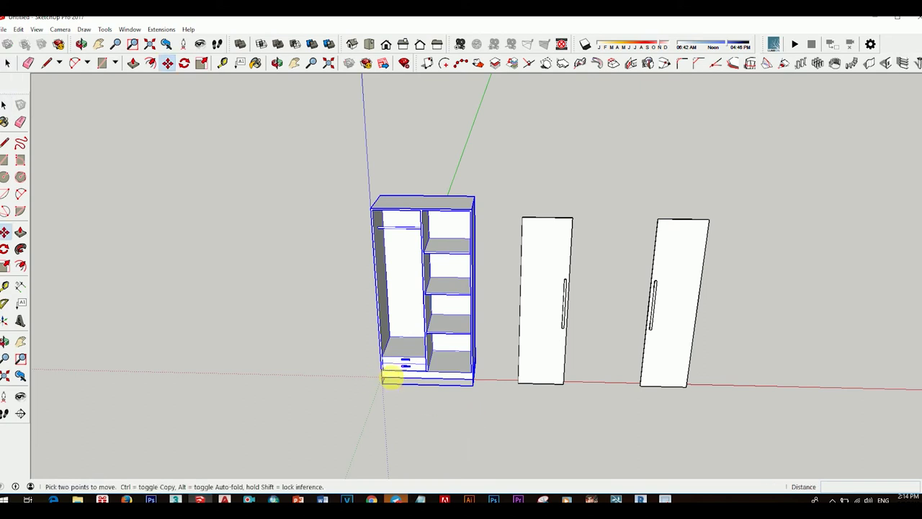
{"action": "middle_click_drag", "start_coordinate": [389, 376], "coordinate": [370, 366]}
{"action": "left_click", "coordinate": [371, 365]}
{"action": "key", "text": "ctrl"}
{"action": "left_click", "coordinate": [612, 366]}
{"action": "key", "text": "space"}
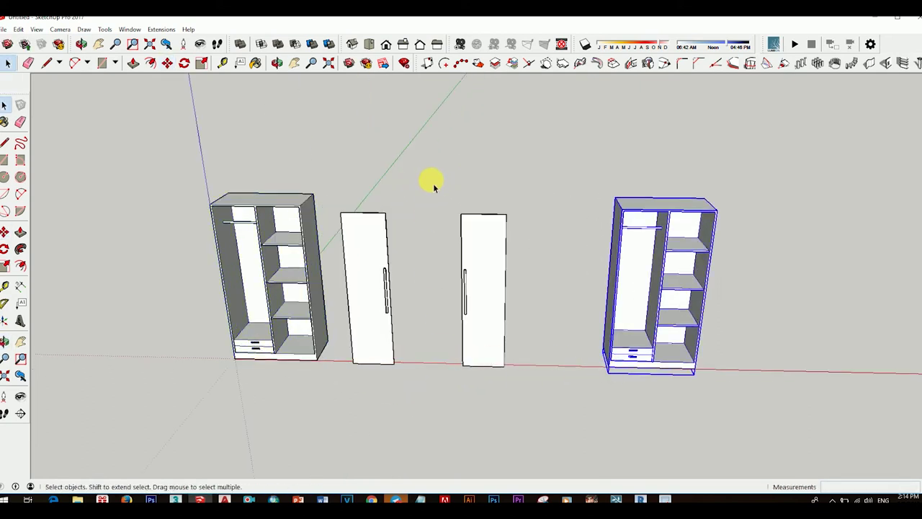
Make each of the two doors a group.
{"action": "left_click_drag", "start_coordinate": [530, 410], "coordinate": [528, 410]}
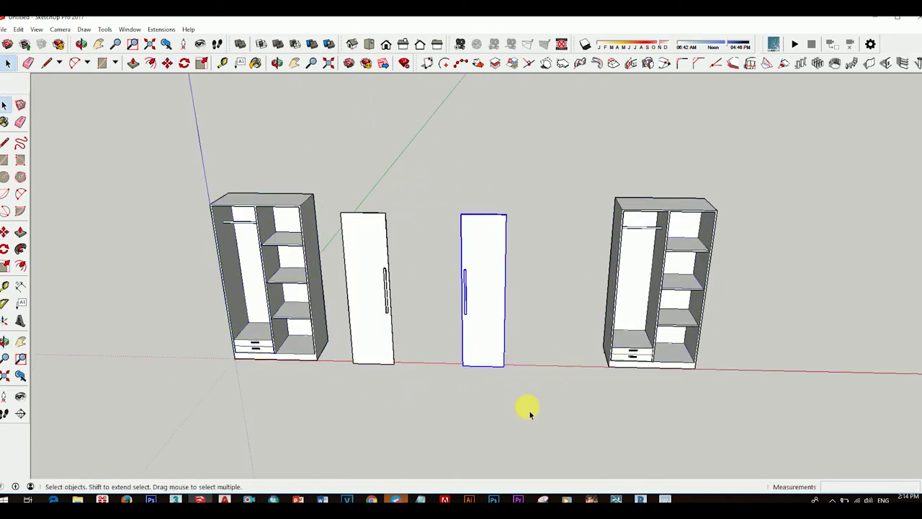
{"action": "right_click", "coordinate": [488, 302]}
{"action": "left_click", "coordinate": [519, 198]}
{"action": "middle_click_drag", "start_coordinate": [490, 353], "coordinate": [433, 237]}
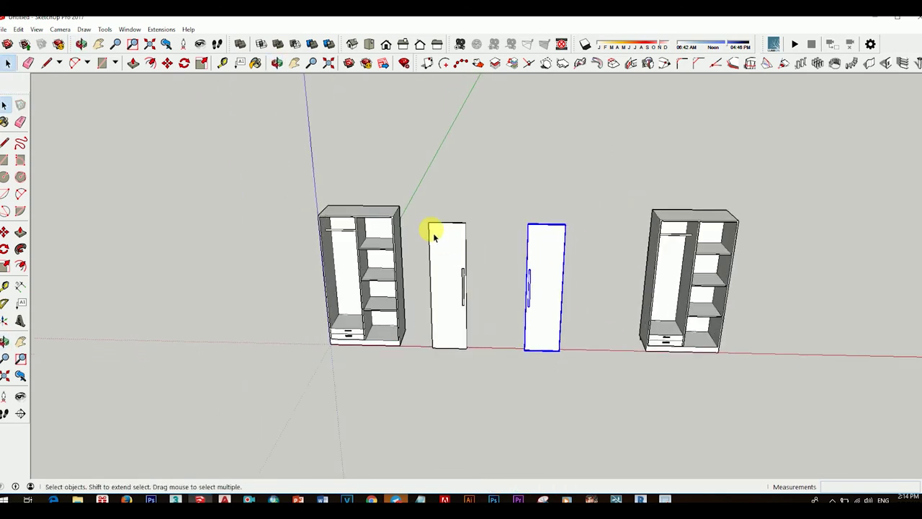
{"action": "right_click", "coordinate": [454, 326]}
{"action": "left_click", "coordinate": [496, 199]}
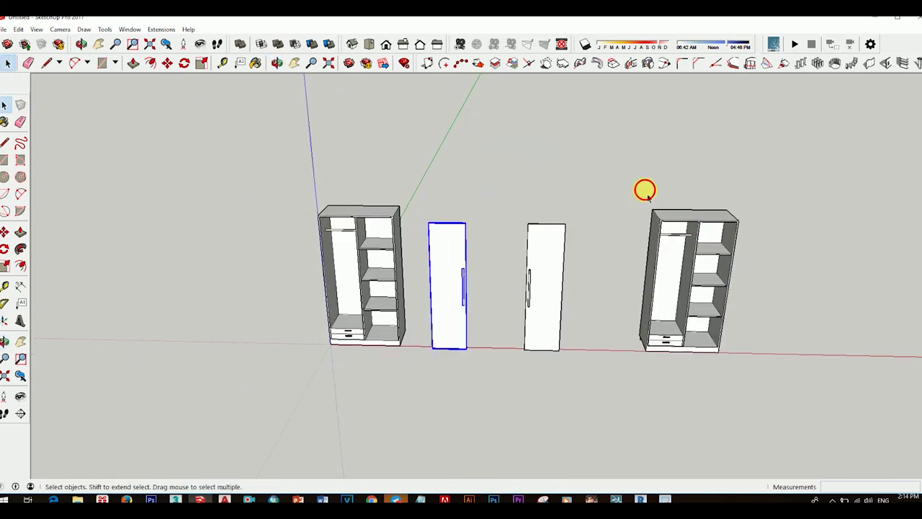
Erase the copied wardrobe, leaving the original and its two doors.
{"action": "left_click", "coordinate": [696, 296]}
{"action": "right_click", "coordinate": [696, 296]}
{"action": "left_click", "coordinate": [710, 147]}
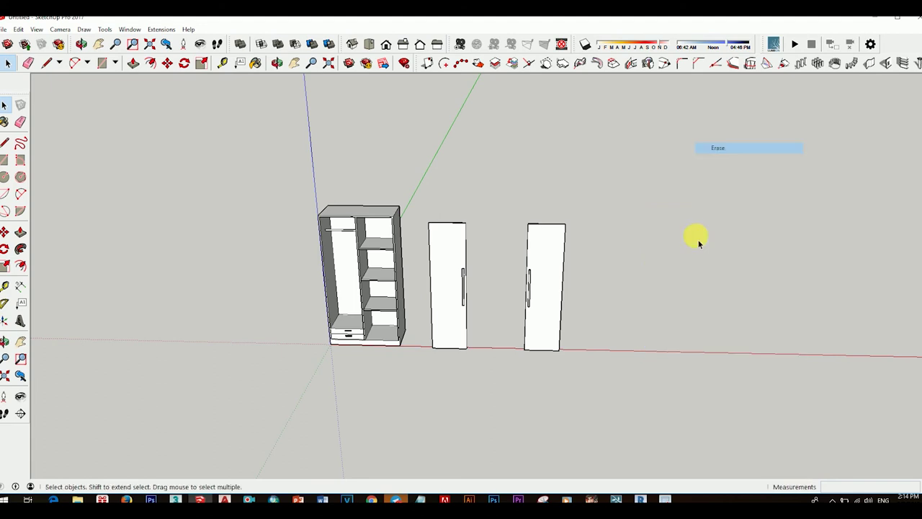
{"action": "middle_click_drag", "start_coordinate": [695, 237], "coordinate": [481, 268]}
{"action": "scroll", "coordinate": [481, 268], "scroll_direction": "up", "scroll_amount": 3}
{"action": "middle_click_drag", "start_coordinate": [607, 312], "coordinate": [542, 311]}
Paint the wardrobe with Wood Veneer 01 from the Wood materials category.
{"action": "key", "text": "b"}
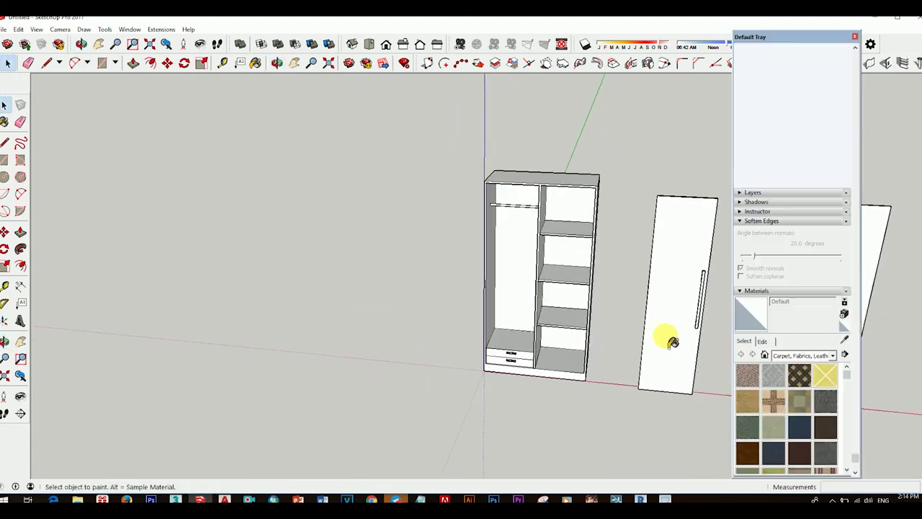
{"action": "left_click", "coordinate": [833, 356]}
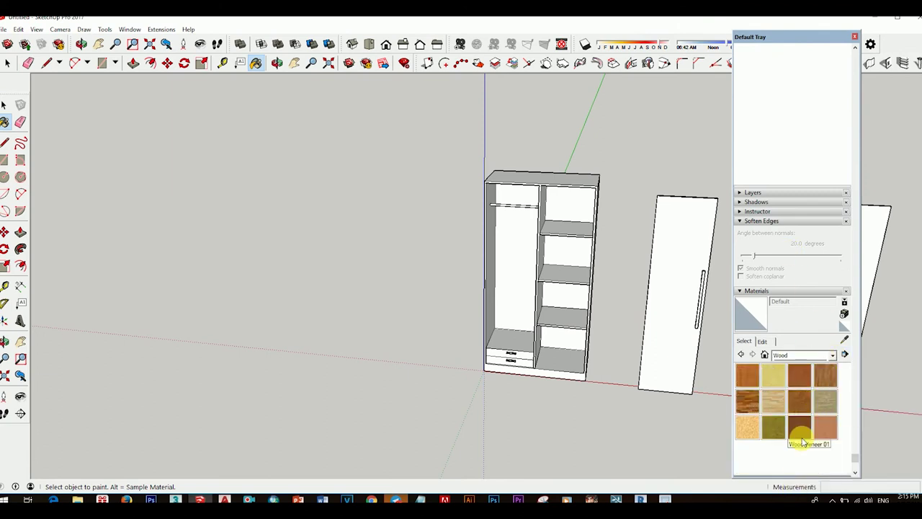
{"action": "left_click", "coordinate": [801, 429]}
{"action": "left_click", "coordinate": [573, 211]}
{"action": "middle_click_drag", "start_coordinate": [576, 216], "coordinate": [562, 256]}
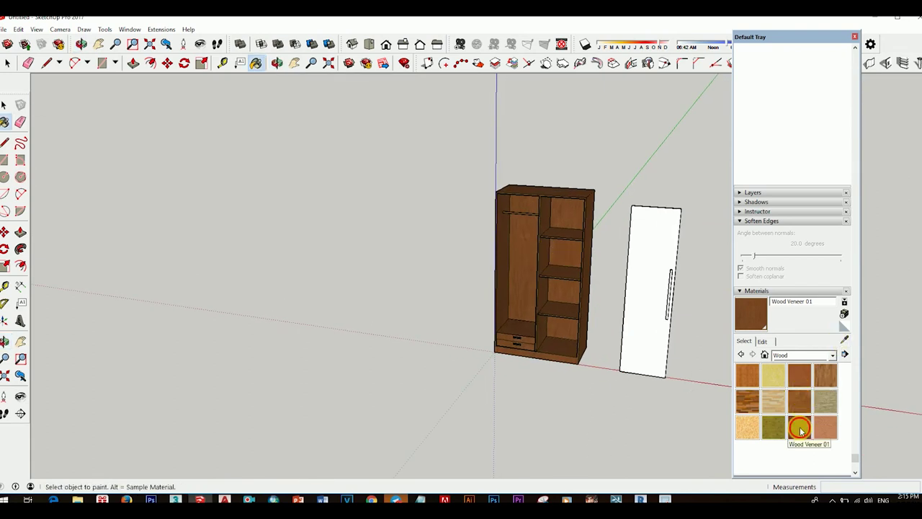
{"action": "left_click", "coordinate": [761, 341]}
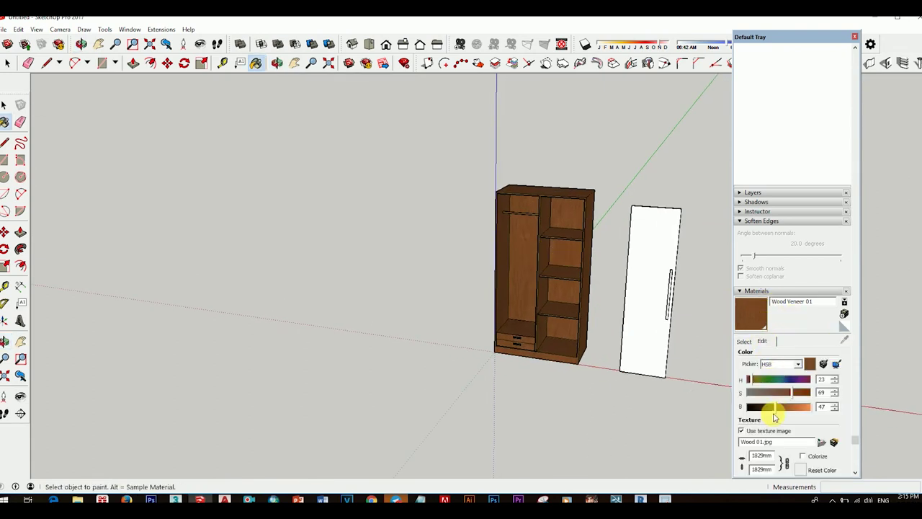
Shift Wood Veneer 01 to HSB 27, 82, 64, then open the first door group.
{"action": "mouse_move", "coordinate": [798, 411]}
{"action": "left_mouse_down"}
{"action": "mouse_move", "coordinate": [817, 412]}
{"action": "mouse_move", "coordinate": [787, 412]}
{"action": "mouse_move", "coordinate": [792, 380]}
{"action": "mouse_move", "coordinate": [755, 387]}
{"action": "left_mouse_up"}
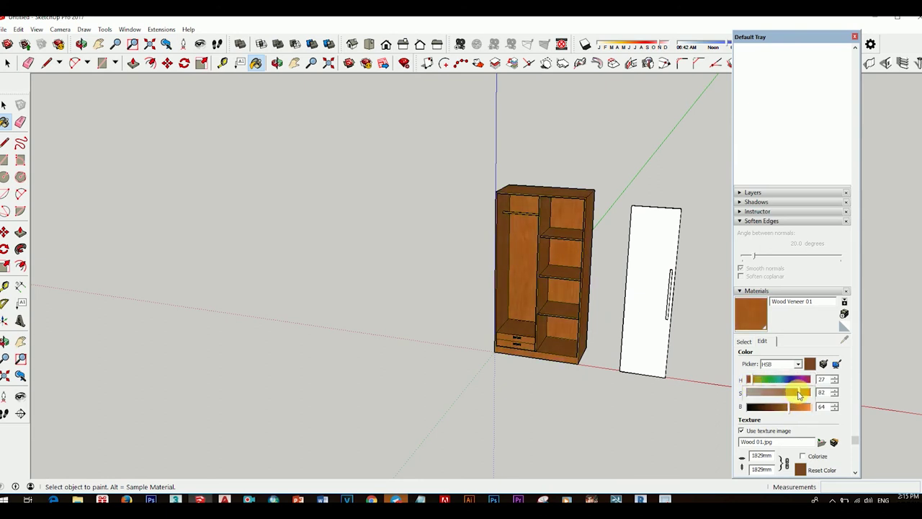
{"action": "mouse_move", "coordinate": [581, 309]}
{"action": "middle_mouse_down"}
{"action": "mouse_move", "coordinate": [529, 309]}
{"action": "mouse_move", "coordinate": [453, 282]}
{"action": "mouse_move", "coordinate": [465, 297]}
{"action": "mouse_move", "coordinate": [422, 294]}
{"action": "mouse_move", "coordinate": [571, 323]}
{"action": "mouse_move", "coordinate": [525, 324]}
{"action": "mouse_move", "coordinate": [648, 385]}
{"action": "mouse_move", "coordinate": [554, 355]}
{"action": "mouse_move", "coordinate": [509, 319]}
{"action": "mouse_move", "coordinate": [535, 346]}
{"action": "mouse_move", "coordinate": [536, 406]}
{"action": "mouse_move", "coordinate": [497, 347]}
{"action": "mouse_move", "coordinate": [496, 365]}
{"action": "mouse_move", "coordinate": [611, 383]}
{"action": "mouse_move", "coordinate": [556, 330]}
{"action": "middle_mouse_up"}
{"action": "scroll", "coordinate": [518, 342], "scroll_direction": "up", "scroll_amount": 3}
{"action": "key", "text": "space"}
{"action": "double_click", "coordinate": [560, 326]}
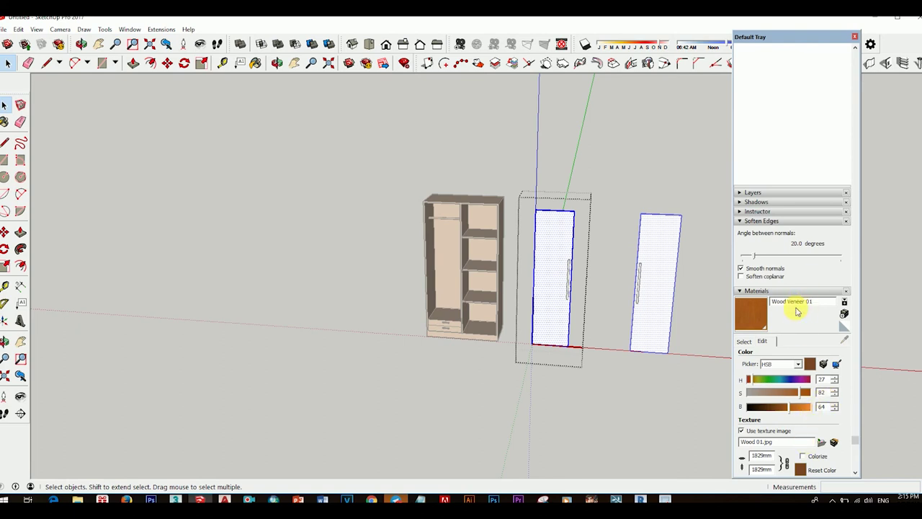
Paint the door with a wood texture from the wood library.
{"action": "left_click", "coordinate": [744, 341]}
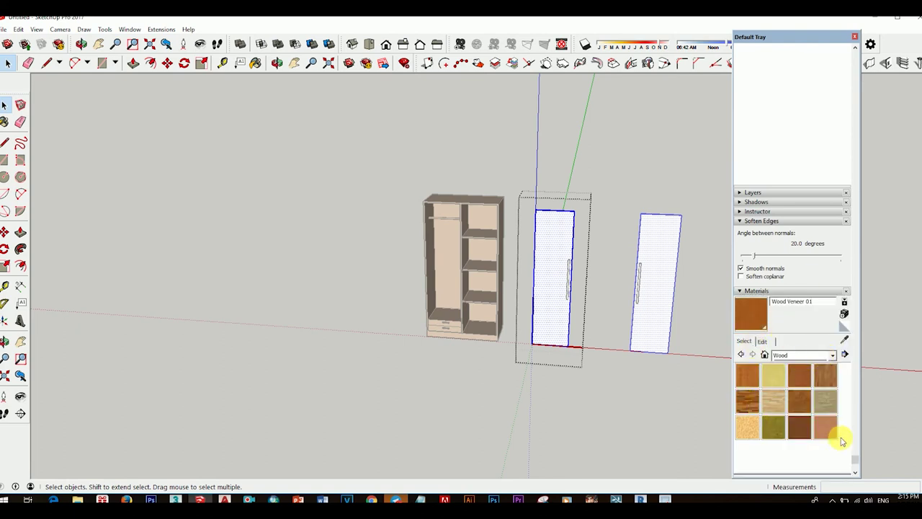
{"action": "left_click", "coordinate": [561, 280]}
{"action": "mouse_move", "coordinate": [601, 315]}
{"action": "middle_mouse_down"}
{"action": "mouse_move", "coordinate": [560, 305]}
{"action": "mouse_move", "coordinate": [551, 323]}
{"action": "mouse_move", "coordinate": [597, 319]}
{"action": "mouse_move", "coordinate": [584, 326]}
{"action": "middle_mouse_up"}
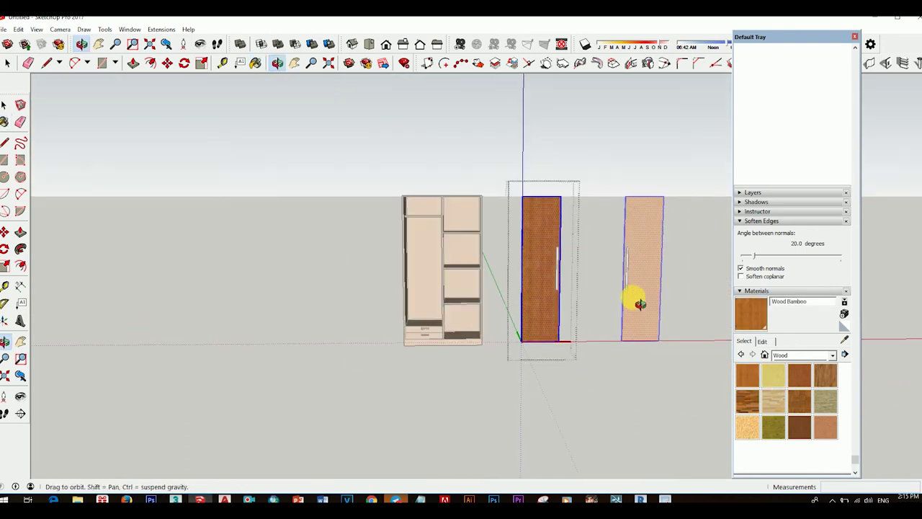
{"action": "mouse_move", "coordinate": [623, 353]}
{"action": "middle_mouse_down"}
{"action": "mouse_move", "coordinate": [593, 432]}
{"action": "mouse_move", "coordinate": [566, 251]}
{"action": "middle_mouse_up"}
Paint the door handle with the darker Wood Floor Dark texture.
{"action": "double_click", "coordinate": [568, 251]}
{"action": "double_click", "coordinate": [569, 255]}
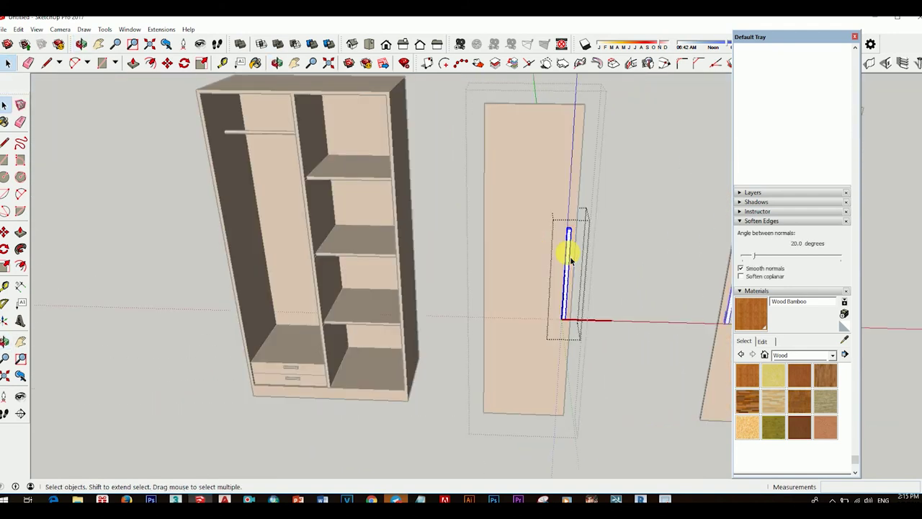
{"action": "left_click", "coordinate": [585, 288]}
{"action": "mouse_move", "coordinate": [584, 288]}
{"action": "middle_mouse_down"}
{"action": "mouse_move", "coordinate": [634, 303]}
{"action": "mouse_move", "coordinate": [590, 314]}
{"action": "mouse_move", "coordinate": [598, 278]}
{"action": "middle_mouse_up"}
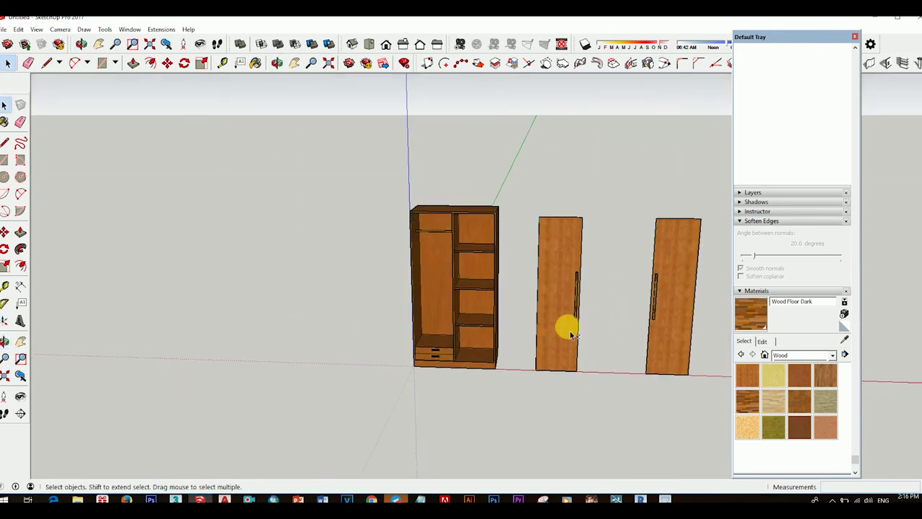
{"action": "scroll", "coordinate": [569, 303], "scroll_direction": "down", "scroll_amount": 2}
{"action": "scroll", "coordinate": [591, 274], "scroll_direction": "down", "scroll_amount": 2}
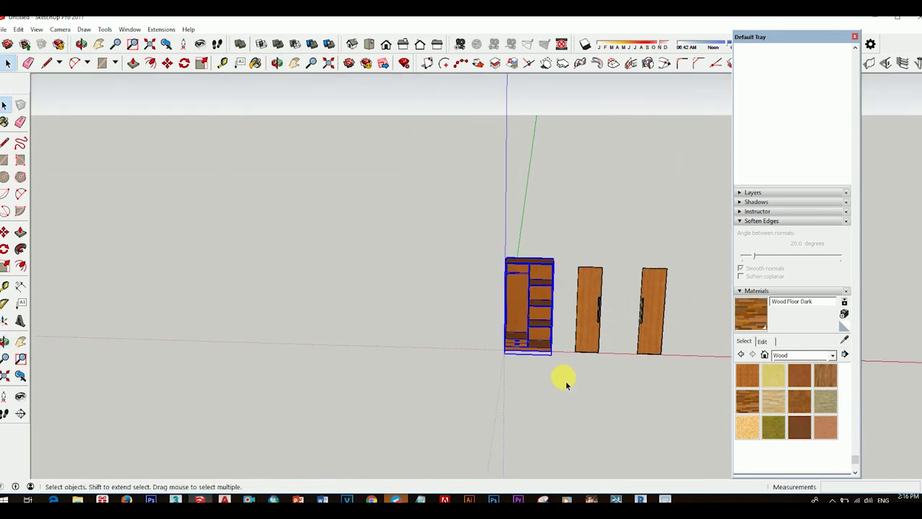
{"action": "key", "text": "m"}
{"action": "scroll", "coordinate": [564, 365], "scroll_direction": "up", "scroll_amount": 1}
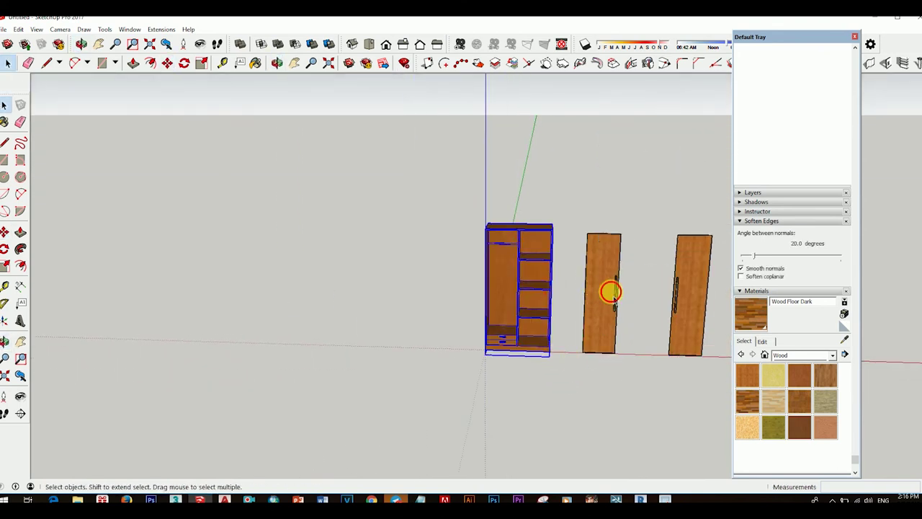
Move the first door by its bottom corner onto the wardrobe's front corner.
{"action": "left_click", "coordinate": [610, 291]}
{"action": "scroll", "coordinate": [628, 353], "scroll_direction": "up", "scroll_amount": 2}
{"action": "key", "text": "m"}
{"action": "scroll", "coordinate": [563, 364], "scroll_direction": "up", "scroll_amount": 3}
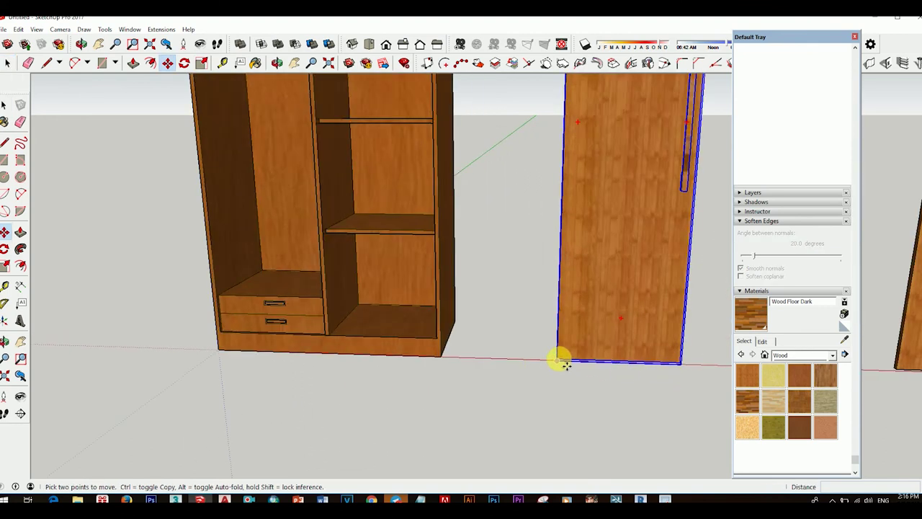
{"action": "scroll", "coordinate": [563, 365], "scroll_direction": "up", "scroll_amount": 2}
{"action": "scroll", "coordinate": [566, 379], "scroll_direction": "up", "scroll_amount": 1}
{"action": "scroll", "coordinate": [564, 367], "scroll_direction": "up", "scroll_amount": 1}
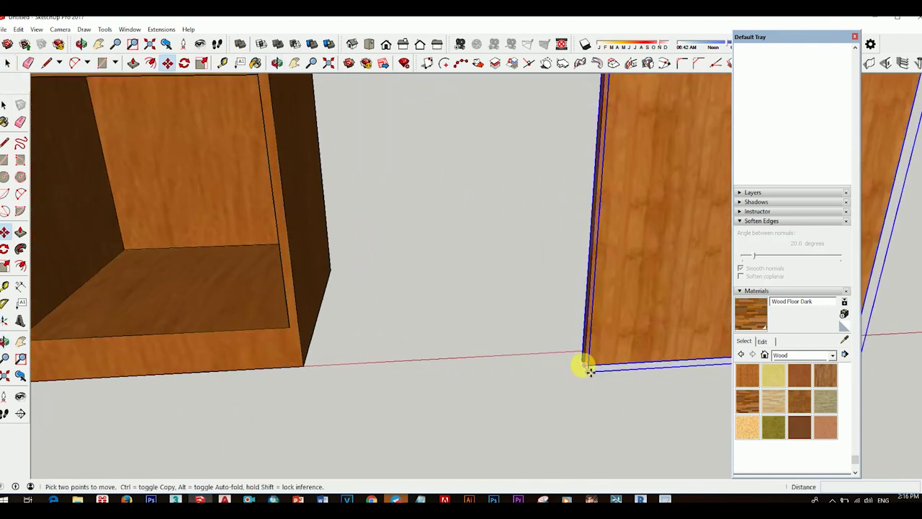
{"action": "scroll", "coordinate": [589, 371], "scroll_direction": "down", "scroll_amount": 2}
{"action": "scroll", "coordinate": [556, 313], "scroll_direction": "down", "scroll_amount": 1}
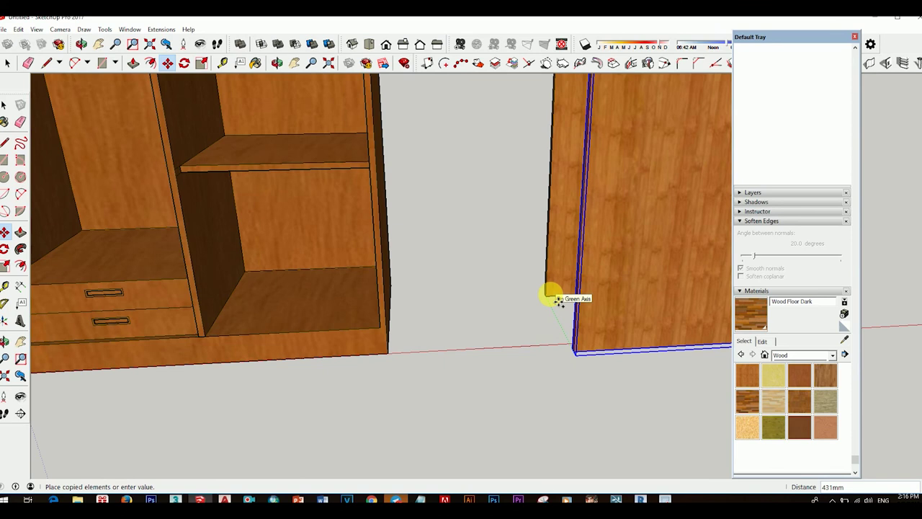
{"action": "scroll", "coordinate": [580, 349], "scroll_direction": "up", "scroll_amount": 3}
{"action": "left_click", "coordinate": [576, 354]}
{"action": "scroll", "coordinate": [500, 325], "scroll_direction": "down", "scroll_amount": 3}
{"action": "scroll", "coordinate": [511, 309], "scroll_direction": "down", "scroll_amount": 2}
{"action": "middle_click_drag", "start_coordinate": [510, 309], "coordinate": [436, 309]}
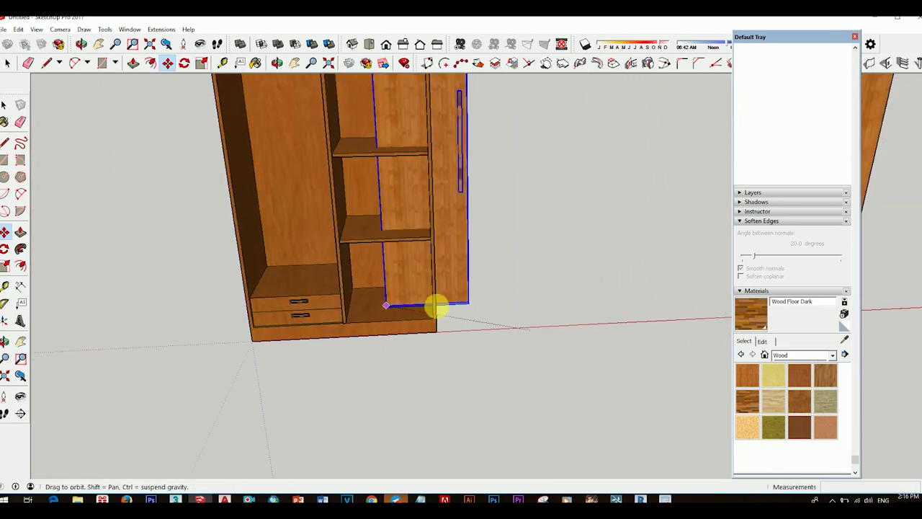
{"action": "scroll", "coordinate": [514, 339], "scroll_direction": "up", "scroll_amount": 2}
{"action": "scroll", "coordinate": [517, 340], "scroll_direction": "up", "scroll_amount": 2}
{"action": "scroll", "coordinate": [576, 324], "scroll_direction": "up", "scroll_amount": 2}
{"action": "left_click", "coordinate": [533, 329]}
{"action": "key", "text": "space"}
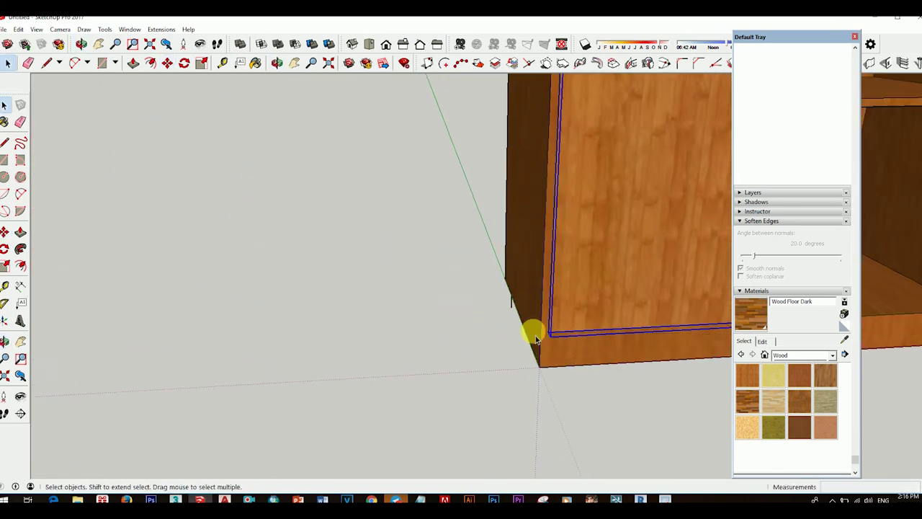
{"action": "scroll", "coordinate": [574, 297], "scroll_direction": "up", "scroll_amount": 1}
{"action": "scroll", "coordinate": [574, 297], "scroll_direction": "down", "scroll_amount": 3}
{"action": "mouse_move", "coordinate": [339, 309]}
{"action": "middle_mouse_down"}
{"action": "mouse_move", "coordinate": [438, 315]}
{"action": "mouse_move", "coordinate": [381, 292]}
{"action": "middle_mouse_up"}
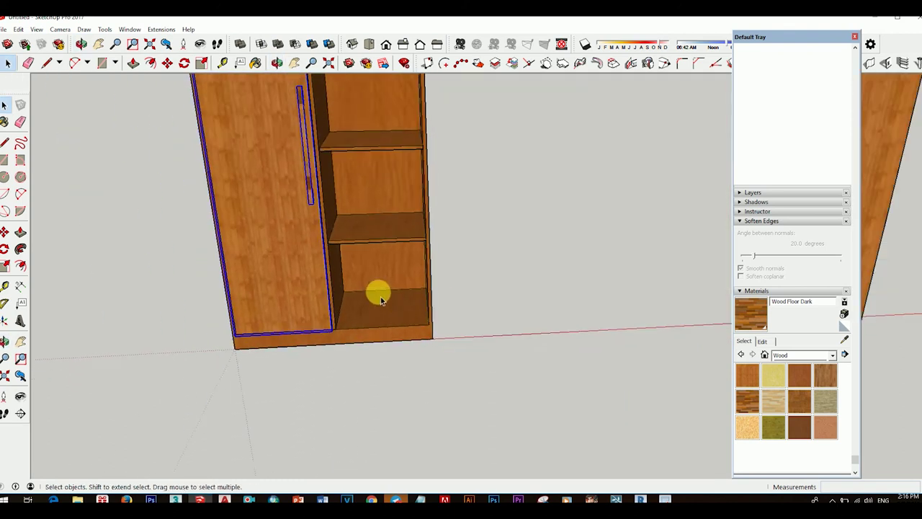
{"action": "scroll", "coordinate": [425, 255], "scroll_direction": "up", "scroll_amount": 2}
{"action": "middle_click_drag", "start_coordinate": [426, 255], "coordinate": [647, 315]}
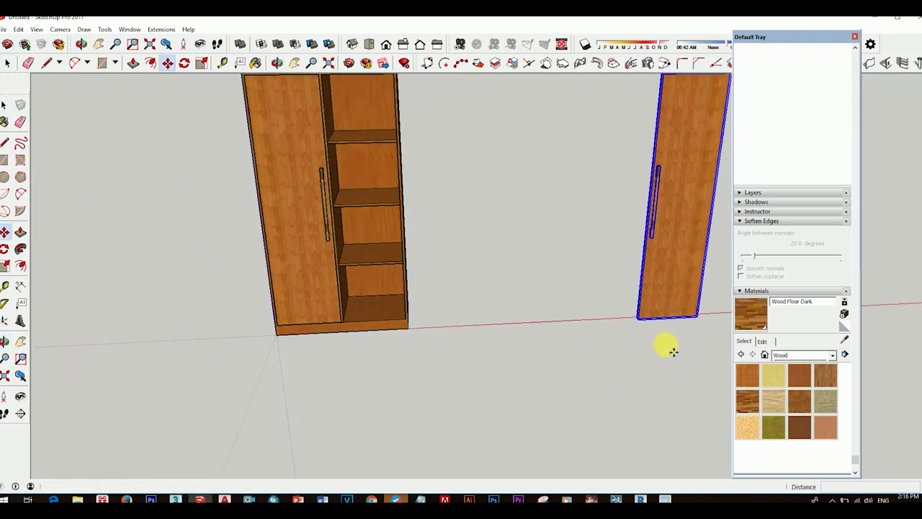
Move the second door into the remaining wardrobe opening, handles meeting at the centre.
{"action": "key", "text": "m"}
{"action": "scroll", "coordinate": [670, 349], "scroll_direction": "up", "scroll_amount": 2}
{"action": "scroll", "coordinate": [665, 329], "scroll_direction": "up", "scroll_amount": 2}
{"action": "scroll", "coordinate": [663, 324], "scroll_direction": "up", "scroll_amount": 2}
{"action": "left_click", "coordinate": [660, 324]}
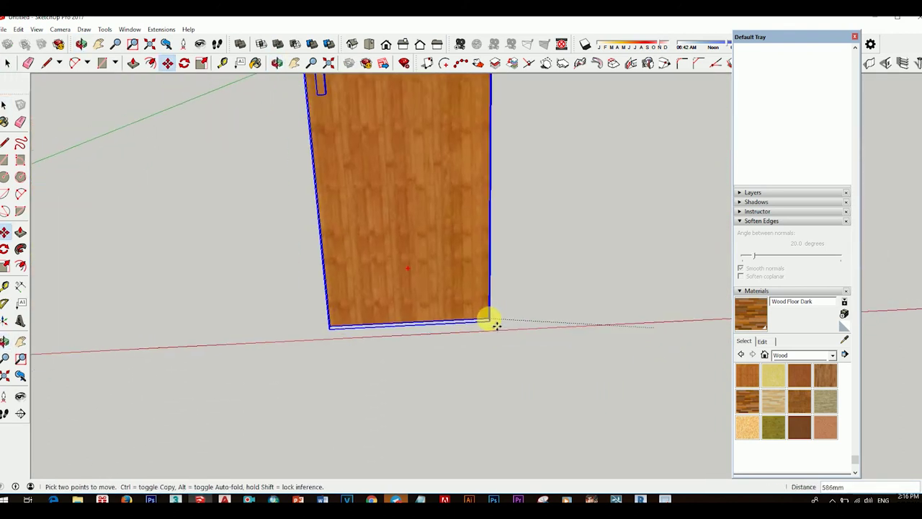
{"action": "mouse_move", "coordinate": [495, 325]}
{"action": "middle_mouse_down"}
{"action": "mouse_move", "coordinate": [381, 284]}
{"action": "mouse_move", "coordinate": [559, 313]}
{"action": "middle_mouse_up"}
{"action": "scroll", "coordinate": [406, 329], "scroll_direction": "up", "scroll_amount": 2}
{"action": "scroll", "coordinate": [493, 370], "scroll_direction": "up", "scroll_amount": 2}
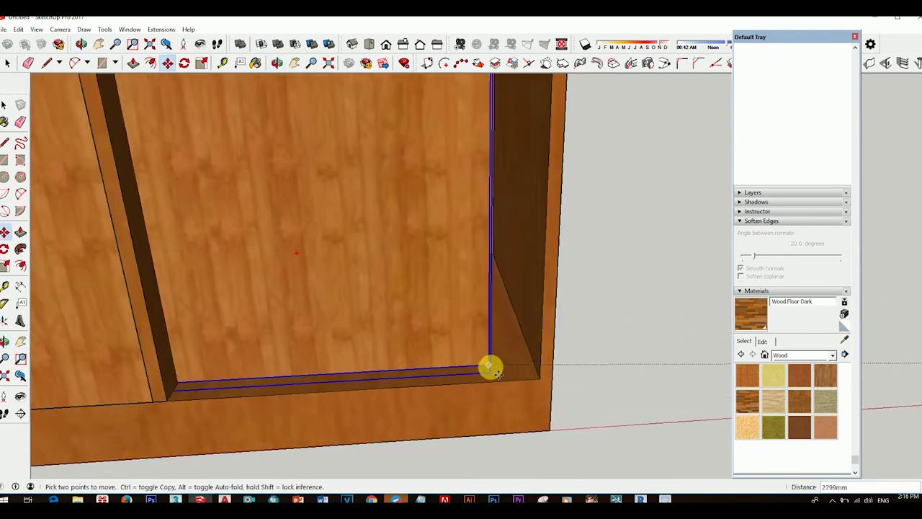
{"action": "scroll", "coordinate": [492, 370], "scroll_direction": "down", "scroll_amount": 3}
{"action": "left_click", "coordinate": [535, 379]}
{"action": "key", "text": "space"}
{"action": "scroll", "coordinate": [354, 305], "scroll_direction": "up", "scroll_amount": 2}
{"action": "scroll", "coordinate": [339, 271], "scroll_direction": "up", "scroll_amount": 2}
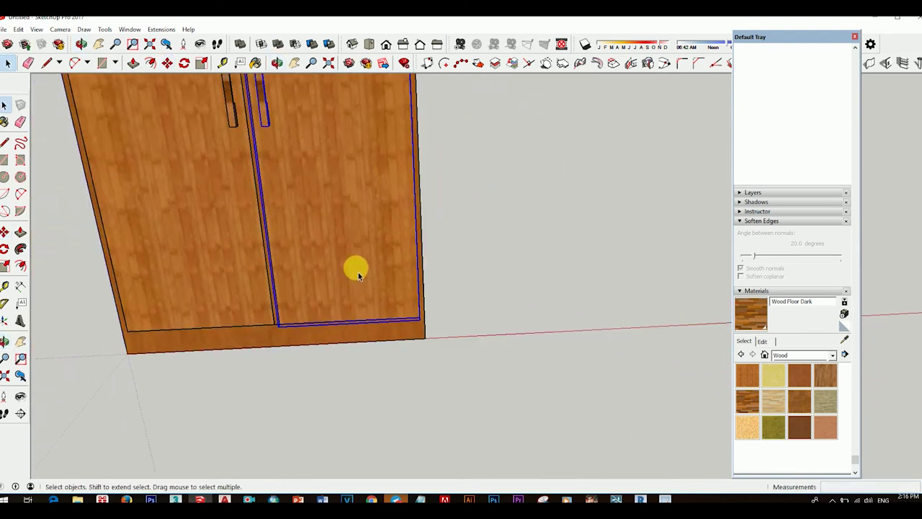
{"action": "scroll", "coordinate": [358, 273], "scroll_direction": "down", "scroll_amount": 3}
{"action": "scroll", "coordinate": [347, 242], "scroll_direction": "down", "scroll_amount": 3}
{"action": "mouse_move", "coordinate": [381, 329]}
{"action": "middle_mouse_down"}
{"action": "mouse_move", "coordinate": [438, 249]}
{"action": "mouse_move", "coordinate": [394, 342]}
{"action": "middle_mouse_up"}
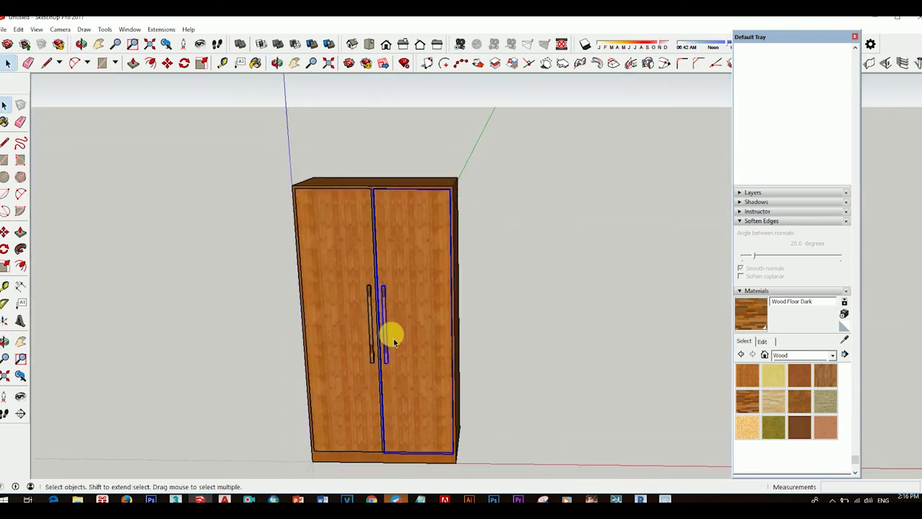
{"action": "scroll", "coordinate": [394, 341], "scroll_direction": "down", "scroll_amount": 3}
{"action": "scroll", "coordinate": [375, 267], "scroll_direction": "down", "scroll_amount": 1}
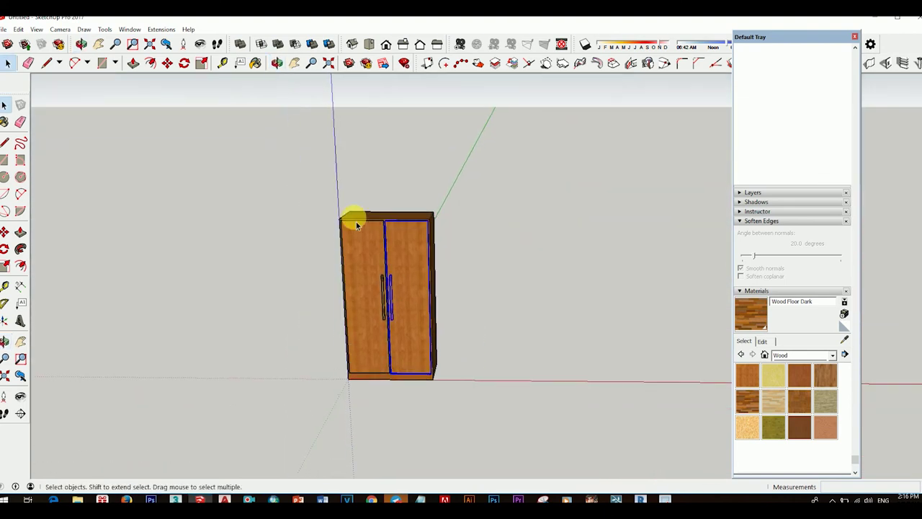
Copy the closed wardrobe 2277mm to the right along the red axis.
{"action": "key", "text": "m"}
{"action": "left_click", "coordinate": [471, 417]}
{"action": "key", "text": "ctrl"}
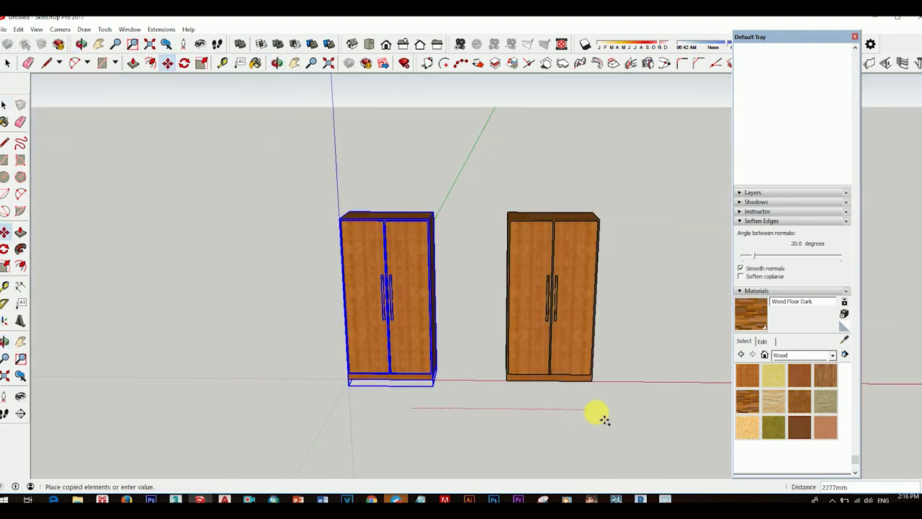
{"action": "left_click", "coordinate": [597, 418]}
{"action": "key", "text": "space"}
{"action": "scroll", "coordinate": [634, 285], "scroll_direction": "down", "scroll_amount": 1}
{"action": "left_click", "coordinate": [855, 36]}
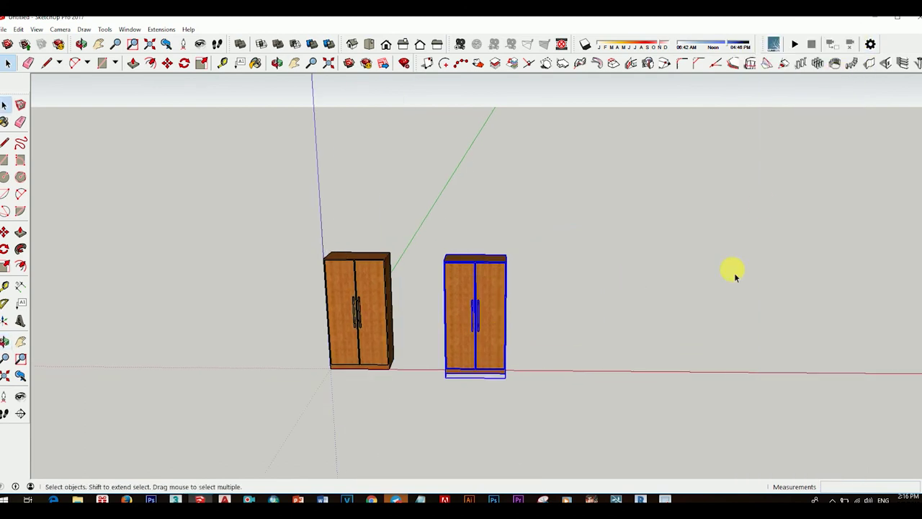
{"action": "left_click", "coordinate": [730, 267]}
{"action": "scroll", "coordinate": [484, 339], "scroll_direction": "up", "scroll_amount": 3}
{"action": "scroll", "coordinate": [535, 362], "scroll_direction": "up", "scroll_amount": 3}
{"action": "scroll", "coordinate": [589, 328], "scroll_direction": "up", "scroll_amount": 1}
Select the copied wardrobe's right door and switch to Rotate (Q).
{"action": "left_click", "coordinate": [589, 327]}
{"action": "scroll", "coordinate": [569, 375], "scroll_direction": "down", "scroll_amount": 2}
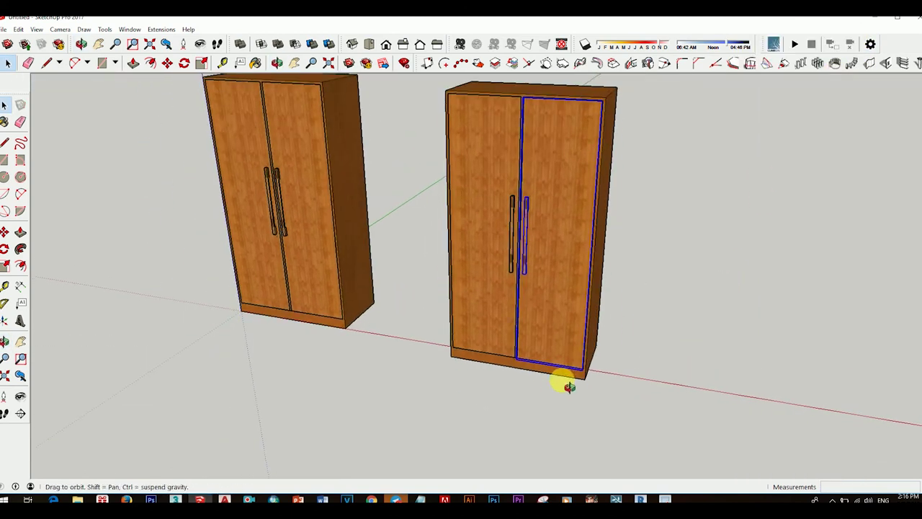
{"action": "key", "text": "q"}
{"action": "scroll", "coordinate": [571, 378], "scroll_direction": "up", "scroll_amount": 3}
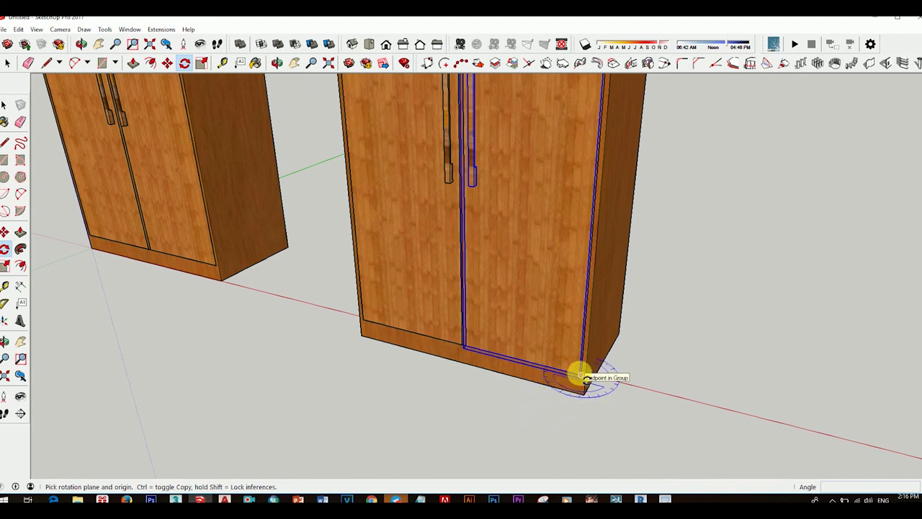
Swing the copy's right door open from its bottom edge.
{"action": "left_click", "coordinate": [480, 351]}
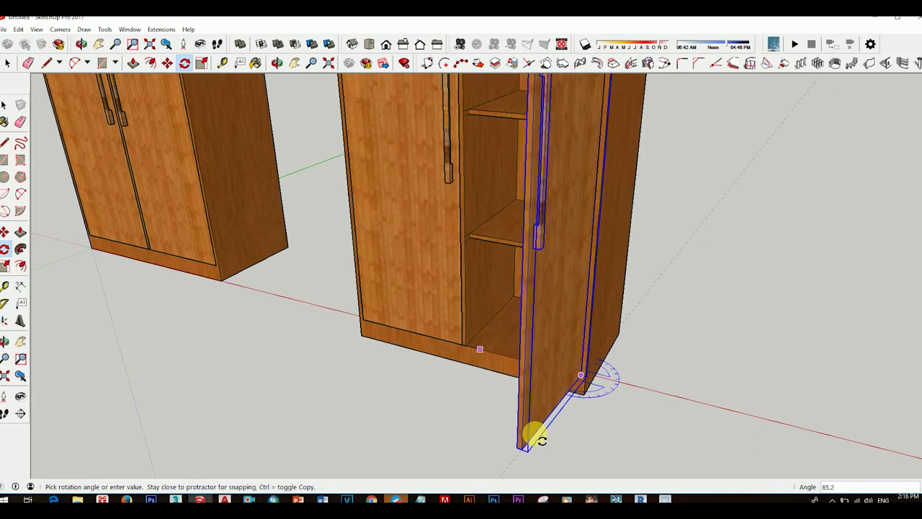
{"action": "left_click", "coordinate": [539, 437]}
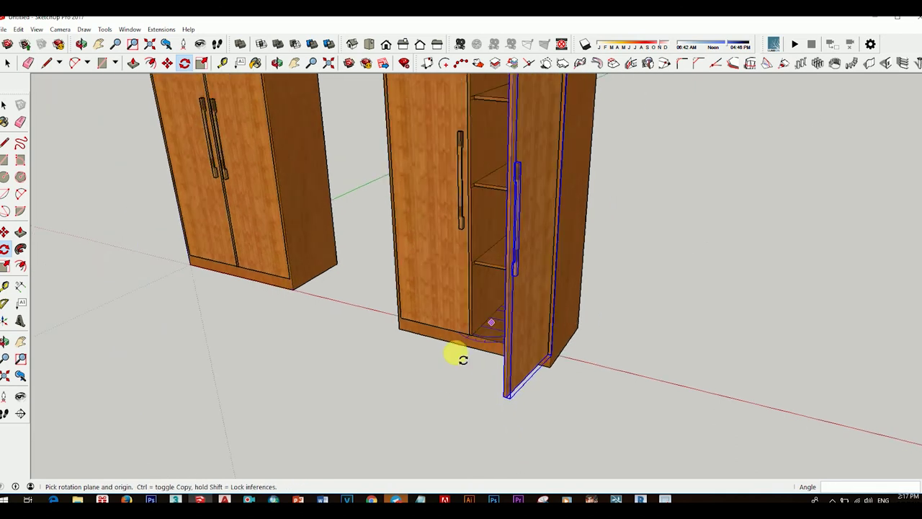
{"action": "middle_click_drag", "start_coordinate": [539, 437], "coordinate": [539, 356]}
{"action": "scroll", "coordinate": [538, 356], "scroll_direction": "down", "scroll_amount": 2}
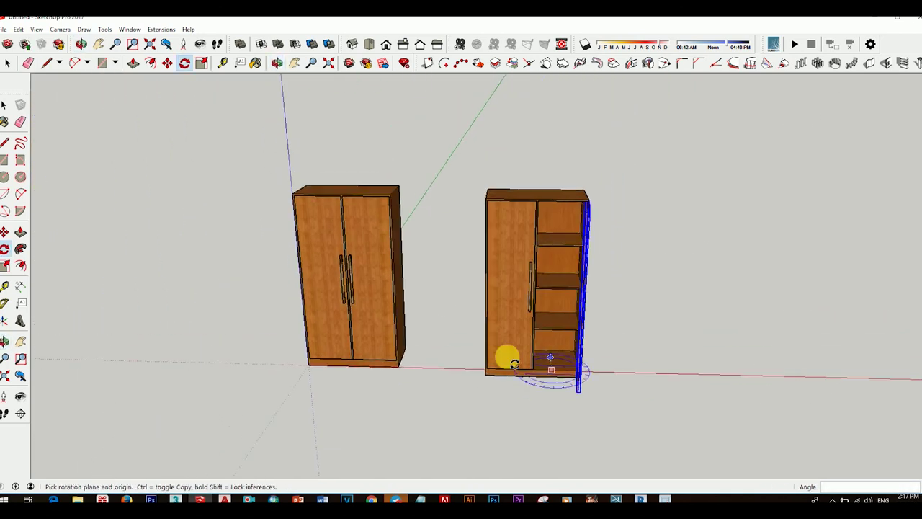
{"action": "key", "text": "space"}
{"action": "scroll", "coordinate": [504, 354], "scroll_direction": "up", "scroll_amount": 3}
Select the copy's left door and rotate it partly open.
{"action": "left_click", "coordinate": [504, 354]}
{"action": "scroll", "coordinate": [498, 394], "scroll_direction": "up", "scroll_amount": 3}
{"action": "scroll", "coordinate": [470, 380], "scroll_direction": "up", "scroll_amount": 2}
{"action": "key", "text": "q"}
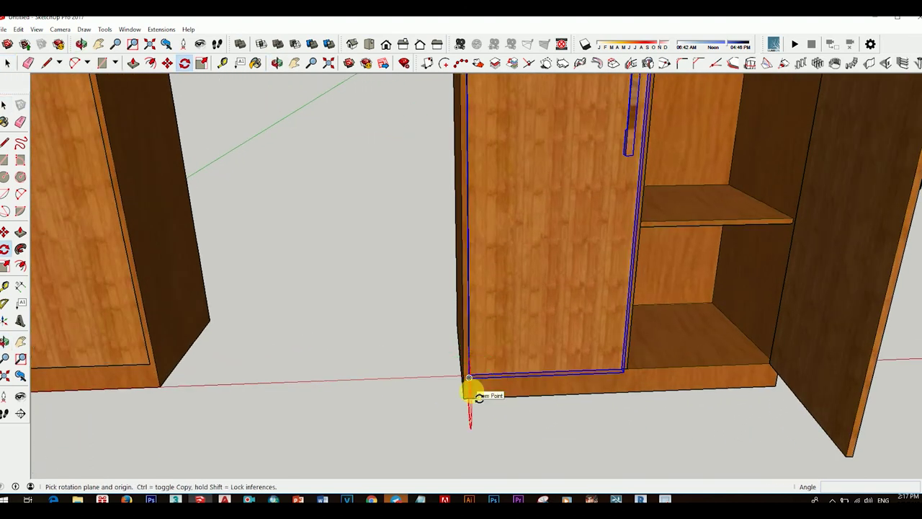
{"action": "scroll", "coordinate": [470, 379], "scroll_direction": "up", "scroll_amount": 2}
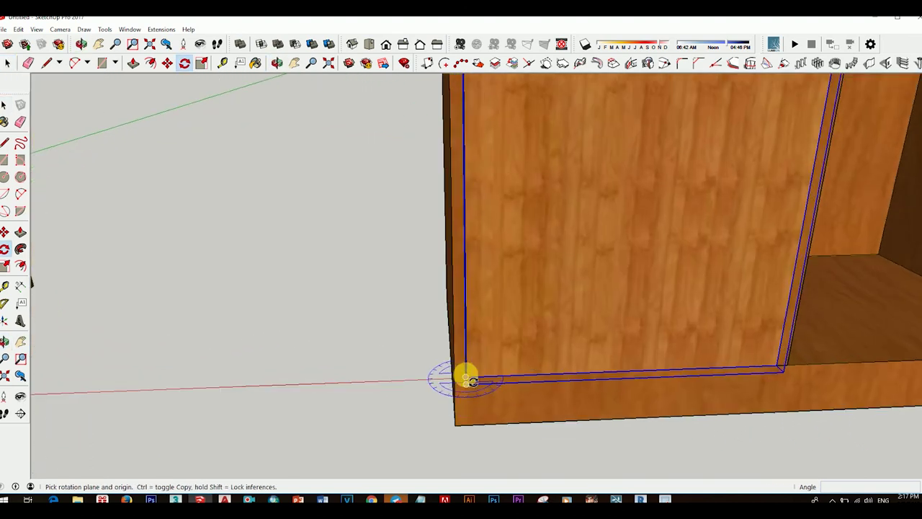
{"action": "left_click", "coordinate": [705, 367]}
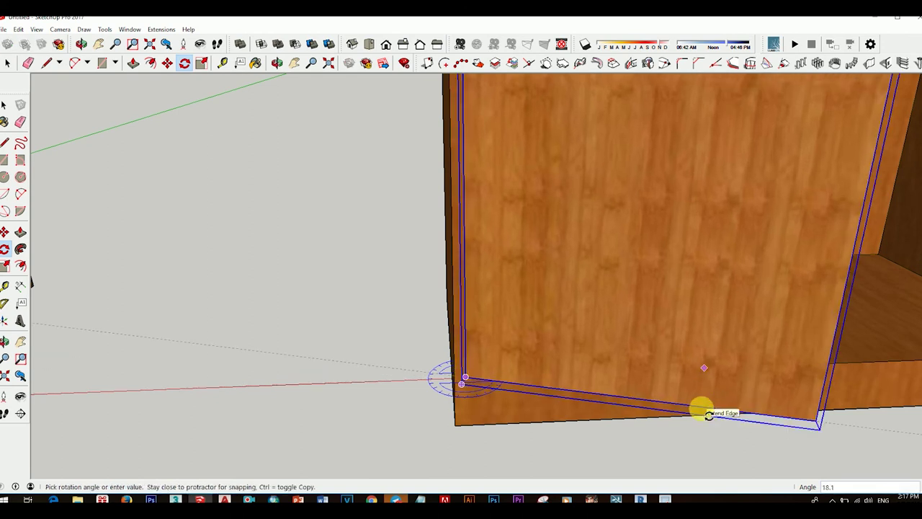
{"action": "left_click", "coordinate": [710, 414]}
Rotate the left door further open about its hinge corner.
{"action": "scroll", "coordinate": [648, 360], "scroll_direction": "down", "scroll_amount": 2}
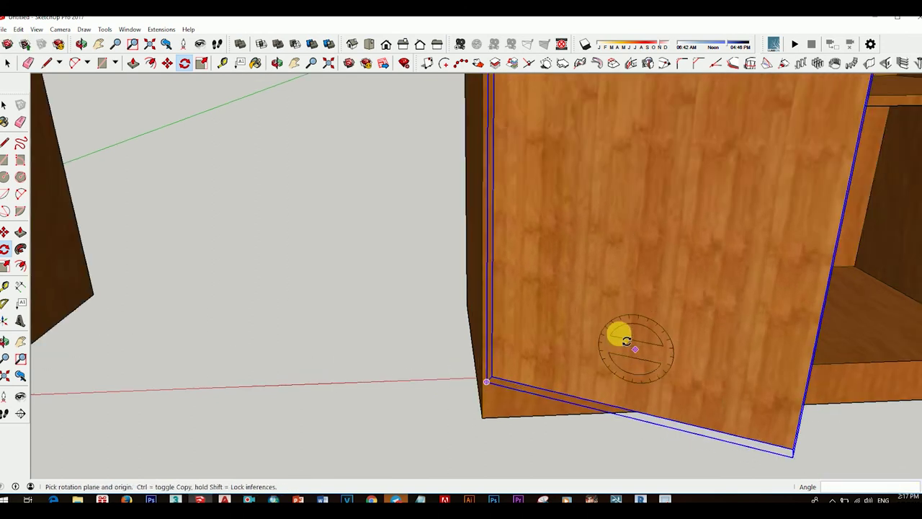
{"action": "scroll", "coordinate": [613, 335], "scroll_direction": "down", "scroll_amount": 2}
{"action": "scroll", "coordinate": [598, 349], "scroll_direction": "down", "scroll_amount": 2}
{"action": "scroll", "coordinate": [598, 349], "scroll_direction": "down", "scroll_amount": 3}
{"action": "mouse_move", "coordinate": [590, 346]}
{"action": "middle_mouse_down"}
{"action": "mouse_move", "coordinate": [679, 346]}
{"action": "mouse_move", "coordinate": [596, 317]}
{"action": "mouse_move", "coordinate": [700, 420]}
{"action": "middle_mouse_up"}
{"action": "scroll", "coordinate": [546, 325], "scroll_direction": "up", "scroll_amount": 3}
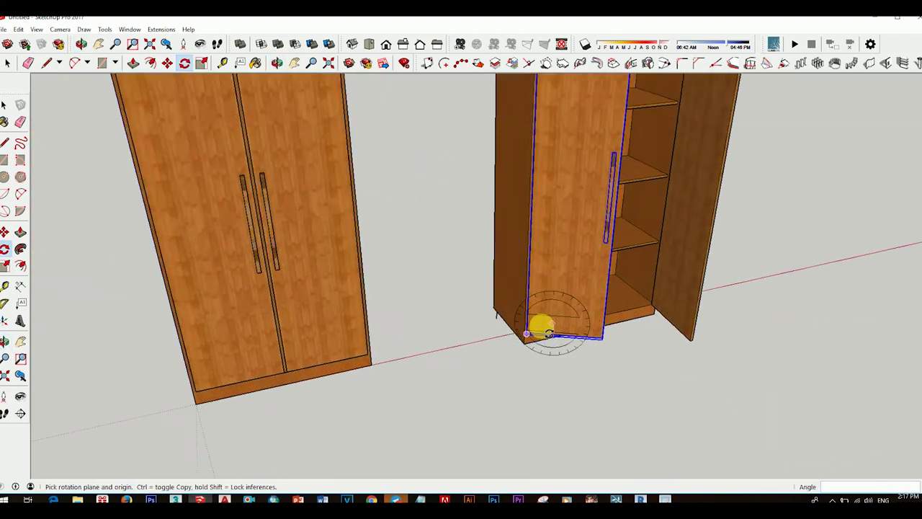
{"action": "scroll", "coordinate": [524, 337], "scroll_direction": "up", "scroll_amount": 2}
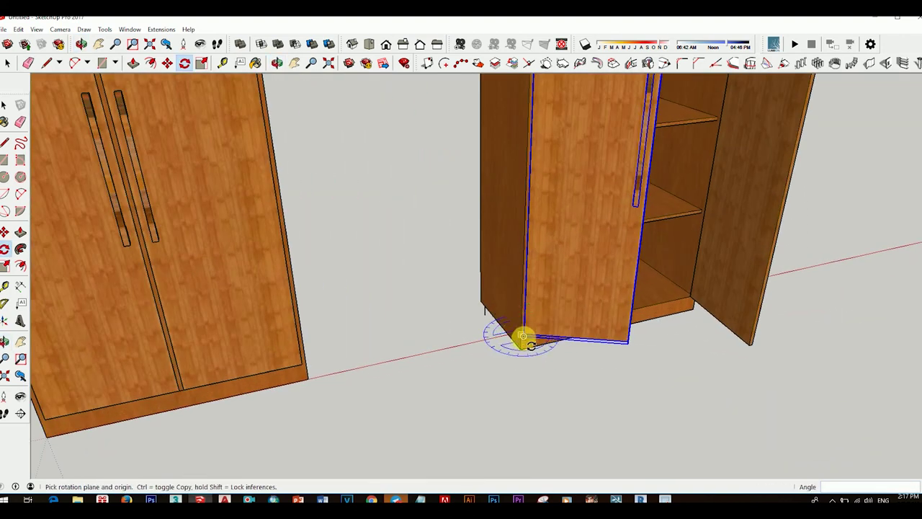
{"action": "scroll", "coordinate": [525, 336], "scroll_direction": "up", "scroll_amount": 1}
{"action": "scroll", "coordinate": [522, 335], "scroll_direction": "up", "scroll_amount": 2}
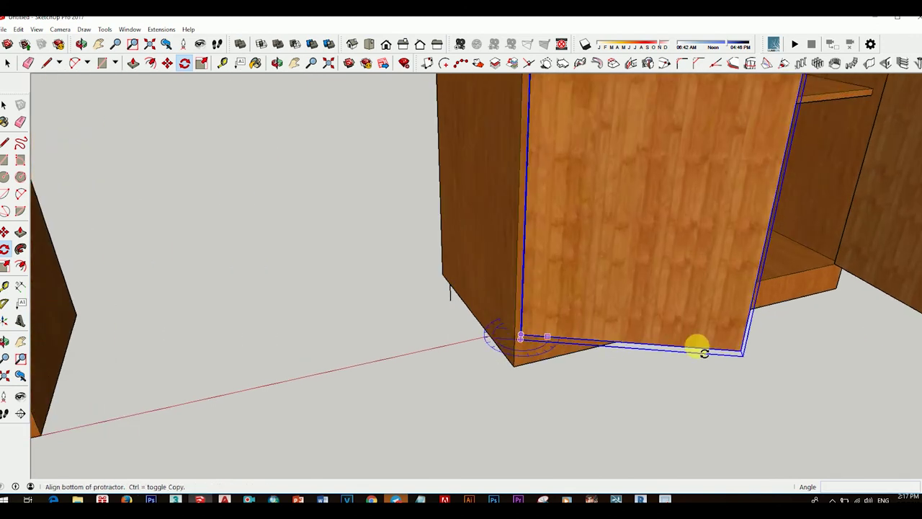
{"action": "left_click", "coordinate": [742, 353]}
{"action": "left_click", "coordinate": [659, 421]}
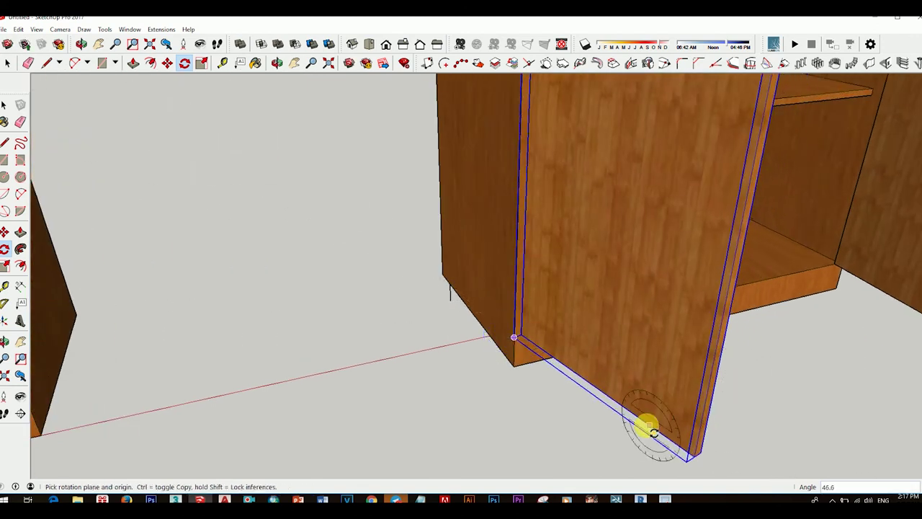
{"action": "key", "text": "space"}
Orbit around both wardrobes to view the opened doors and shelves.
{"action": "mouse_move", "coordinate": [644, 426]}
{"action": "middle_mouse_down"}
{"action": "mouse_move", "coordinate": [559, 319]}
{"action": "mouse_move", "coordinate": [685, 343]}
{"action": "mouse_move", "coordinate": [605, 311]}
{"action": "mouse_move", "coordinate": [736, 377]}
{"action": "middle_mouse_up"}
{"action": "scroll", "coordinate": [559, 319], "scroll_direction": "down", "scroll_amount": 3}
{"action": "scroll", "coordinate": [572, 319], "scroll_direction": "down", "scroll_amount": 3}
{"action": "scroll", "coordinate": [605, 312], "scroll_direction": "down", "scroll_amount": 2}
{"action": "scroll", "coordinate": [611, 291], "scroll_direction": "down", "scroll_amount": 2}
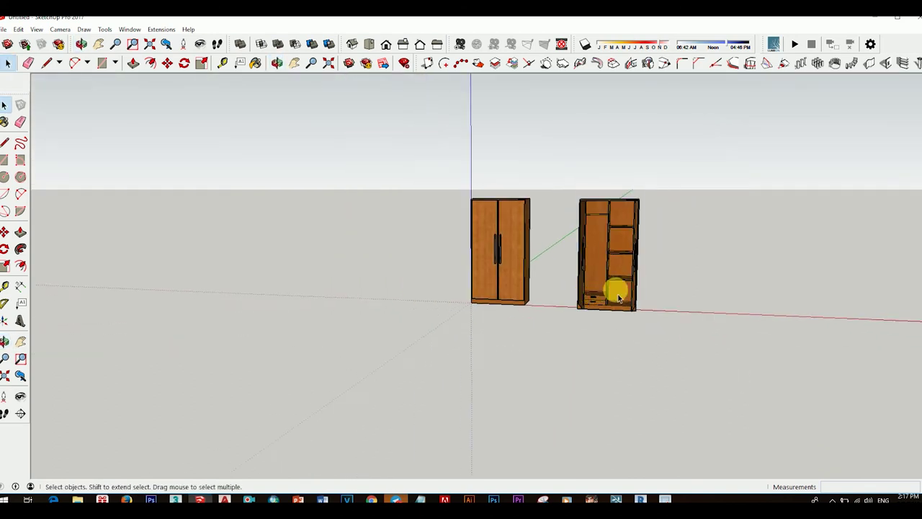
{"action": "mouse_move", "coordinate": [612, 291]}
{"action": "middle_mouse_down"}
{"action": "mouse_move", "coordinate": [602, 337]}
{"action": "mouse_move", "coordinate": [572, 350]}
{"action": "mouse_move", "coordinate": [582, 346]}
{"action": "mouse_move", "coordinate": [531, 332]}
{"action": "mouse_move", "coordinate": [530, 322]}
{"action": "middle_mouse_up"}
{"action": "scroll", "coordinate": [602, 339], "scroll_direction": "up", "scroll_amount": 2}
{"action": "scroll", "coordinate": [555, 315], "scroll_direction": "up", "scroll_amount": 2}
{"action": "scroll", "coordinate": [591, 339], "scroll_direction": "up", "scroll_amount": 1}
{"action": "scroll", "coordinate": [593, 319], "scroll_direction": "up", "scroll_amount": 3}
{"action": "scroll", "coordinate": [526, 319], "scroll_direction": "down", "scroll_amount": 2}
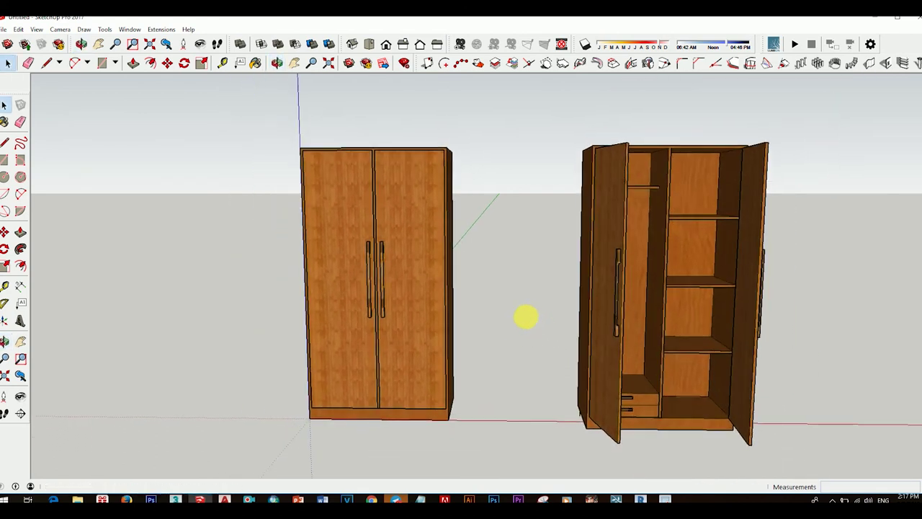